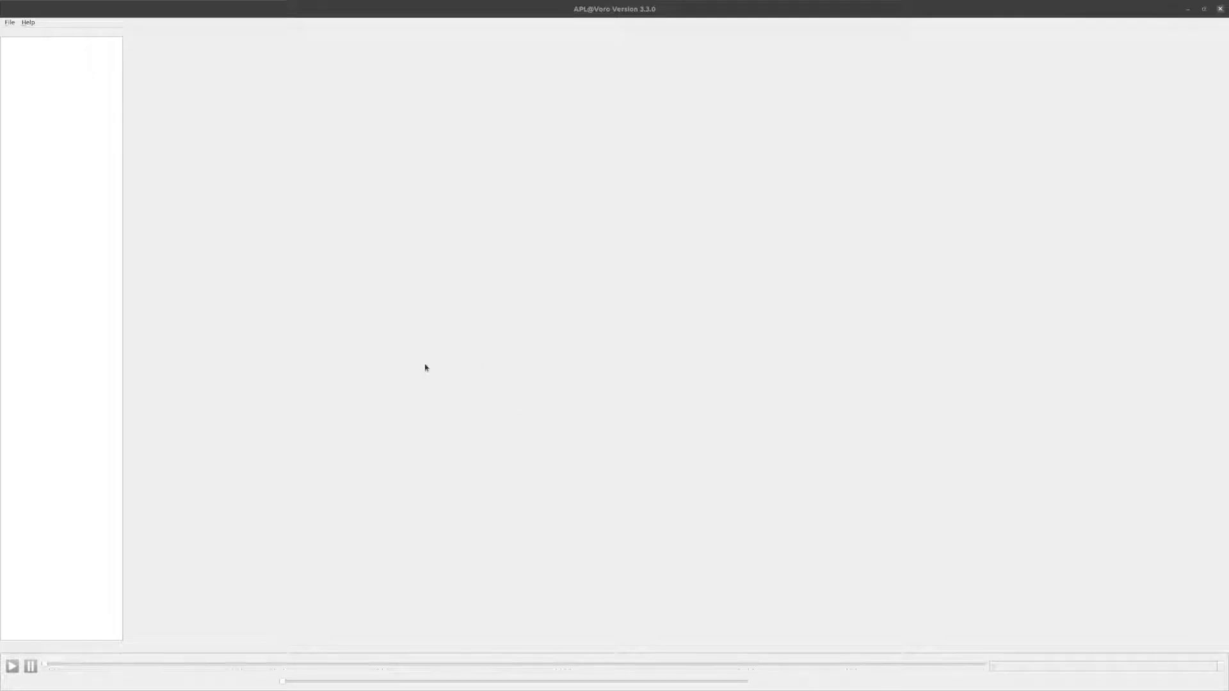
Step: Create a new APL@Voro project from the File menu
left_click(10, 23)
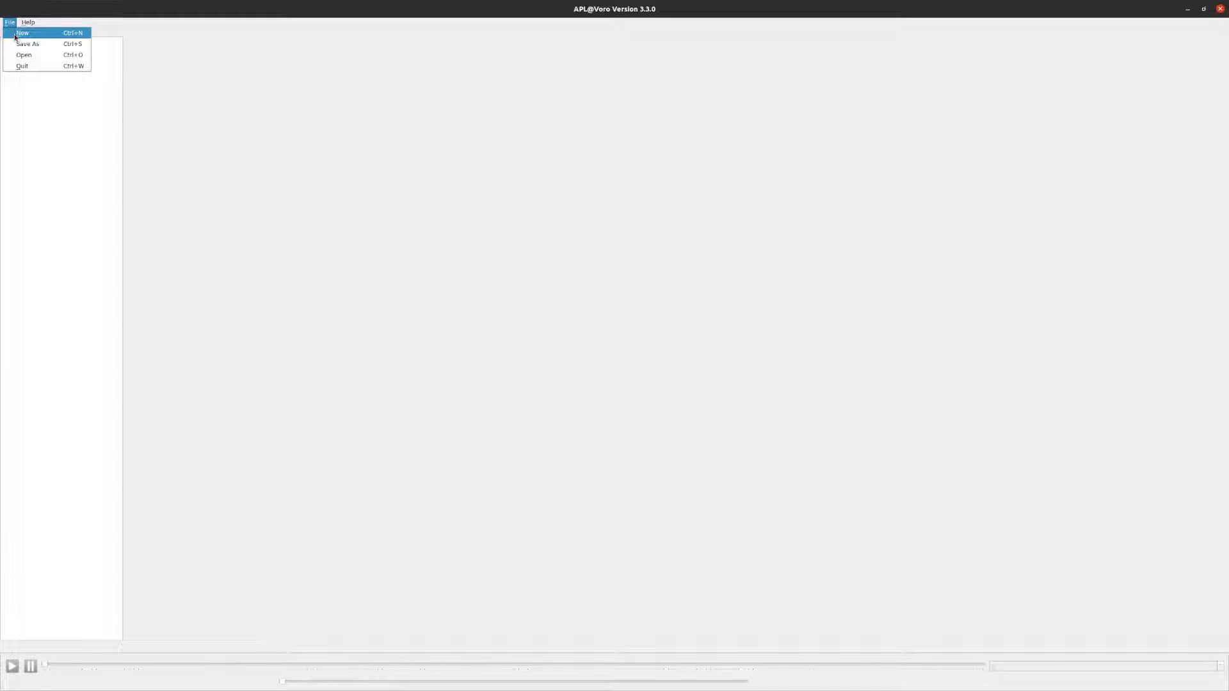
left_click(21, 33)
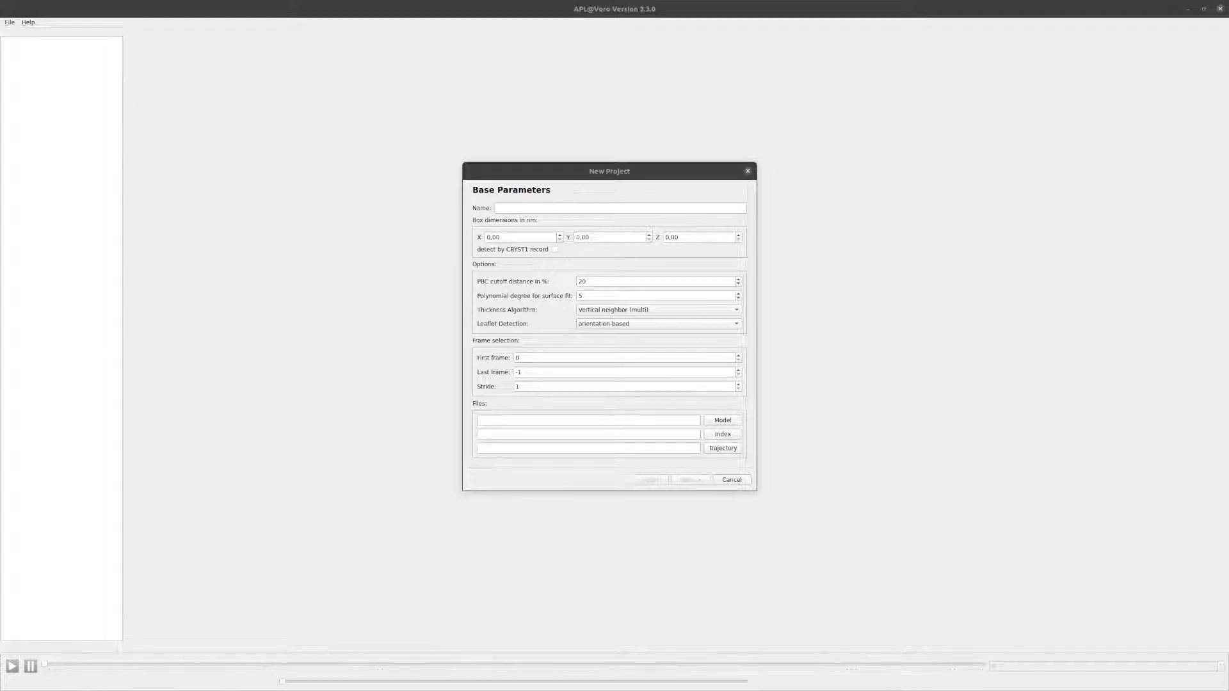
Step: Name the project 'P. aeruginosa & PMB', detect box by CRYST1 record, and set PBC cutoff to 30
left_click(593, 193)
type("P. aeruginosa & PMB")
left_click(556, 250)
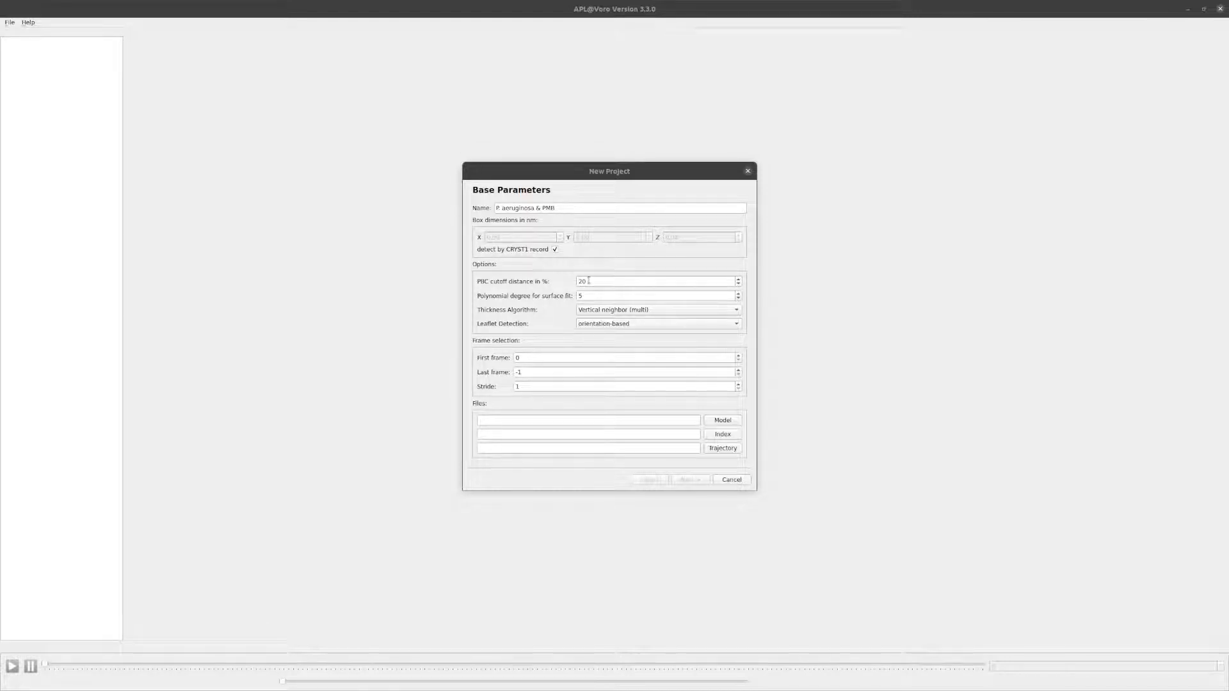
left_click(598, 281)
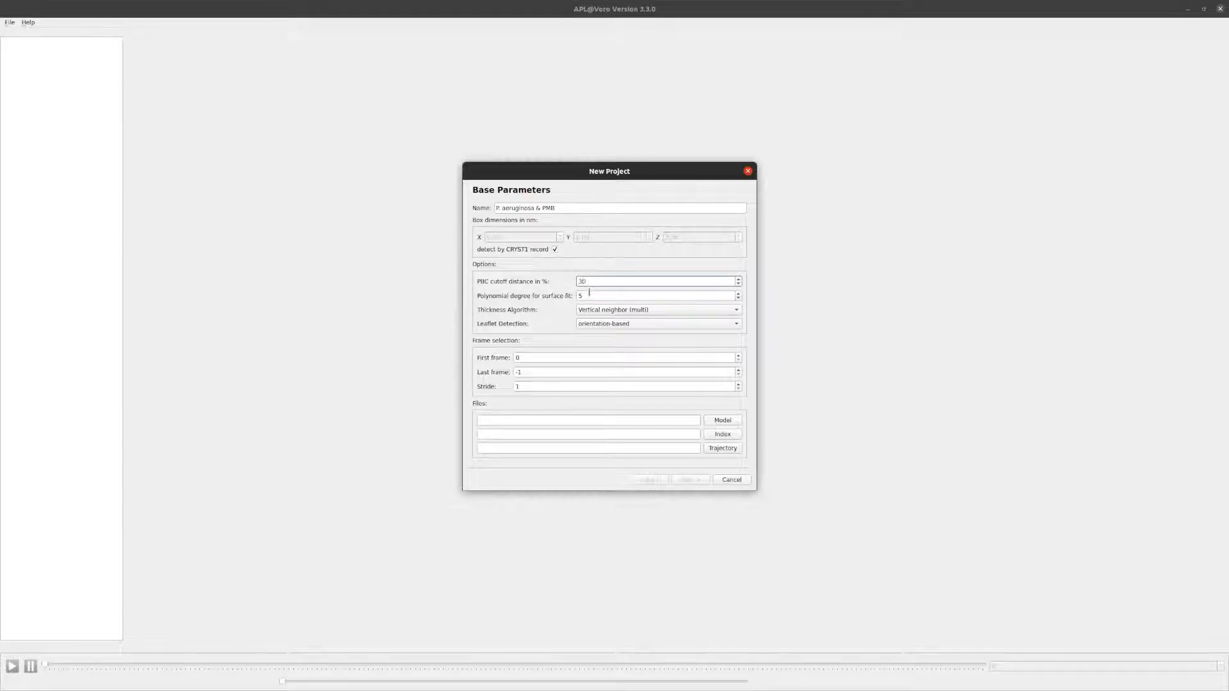
left_click(590, 293)
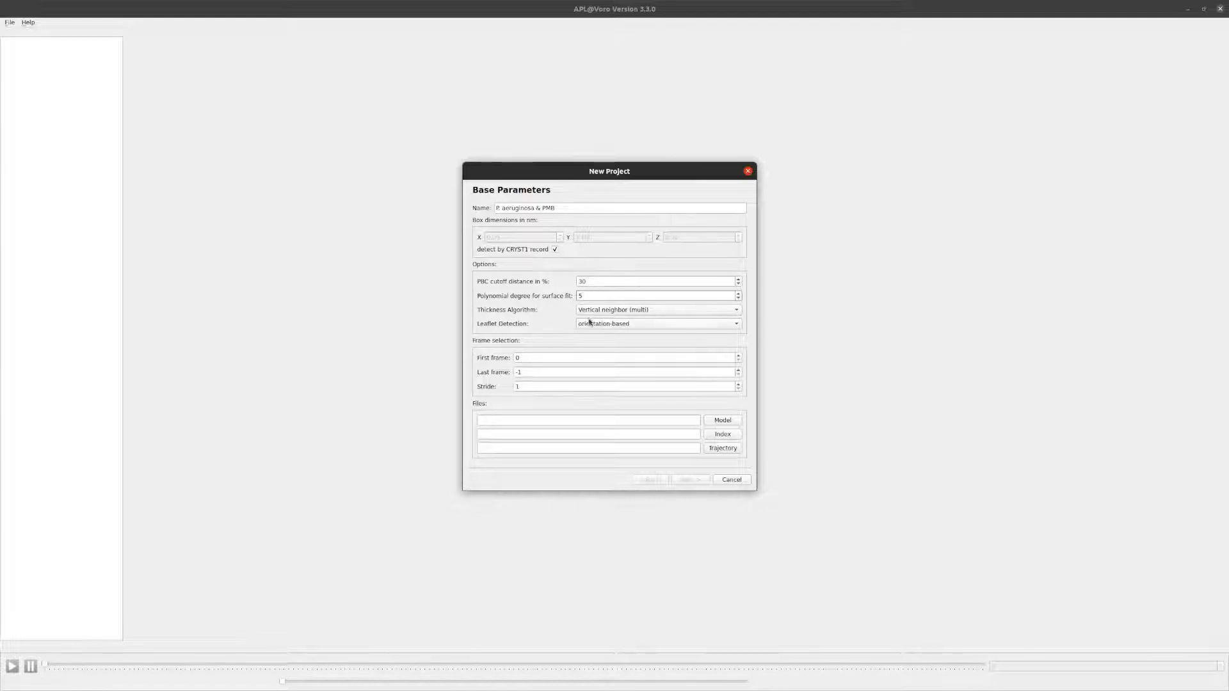
Step: Keep the multi vertical-neighbour thickness algorithm and set leaflet detection to position-based
left_click(593, 310)
left_click(594, 311)
left_click(601, 327)
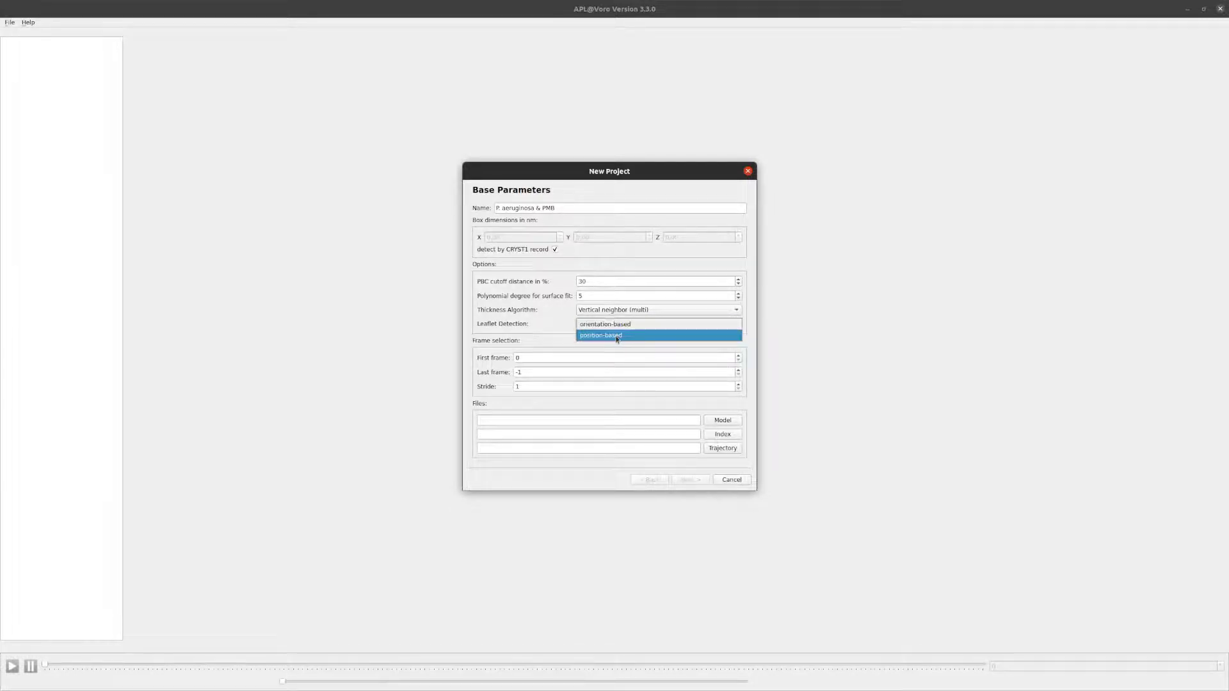
left_click(617, 337)
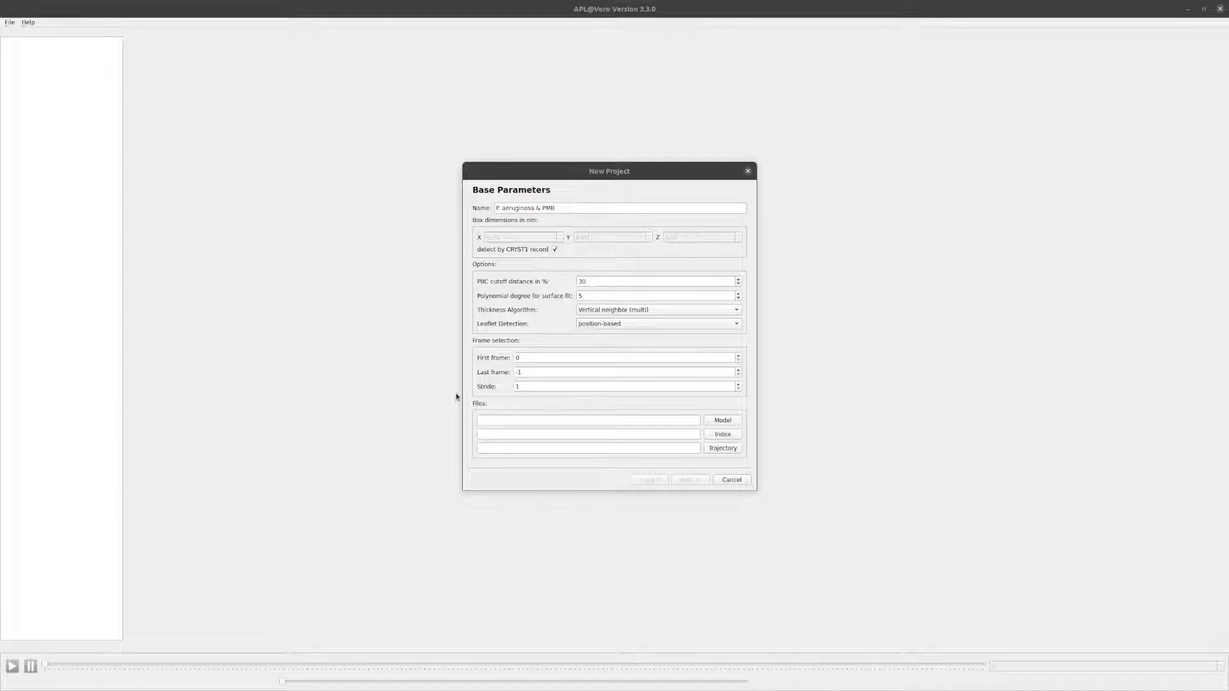
Step: Change the last frame from -1 to 2000
left_click(542, 372)
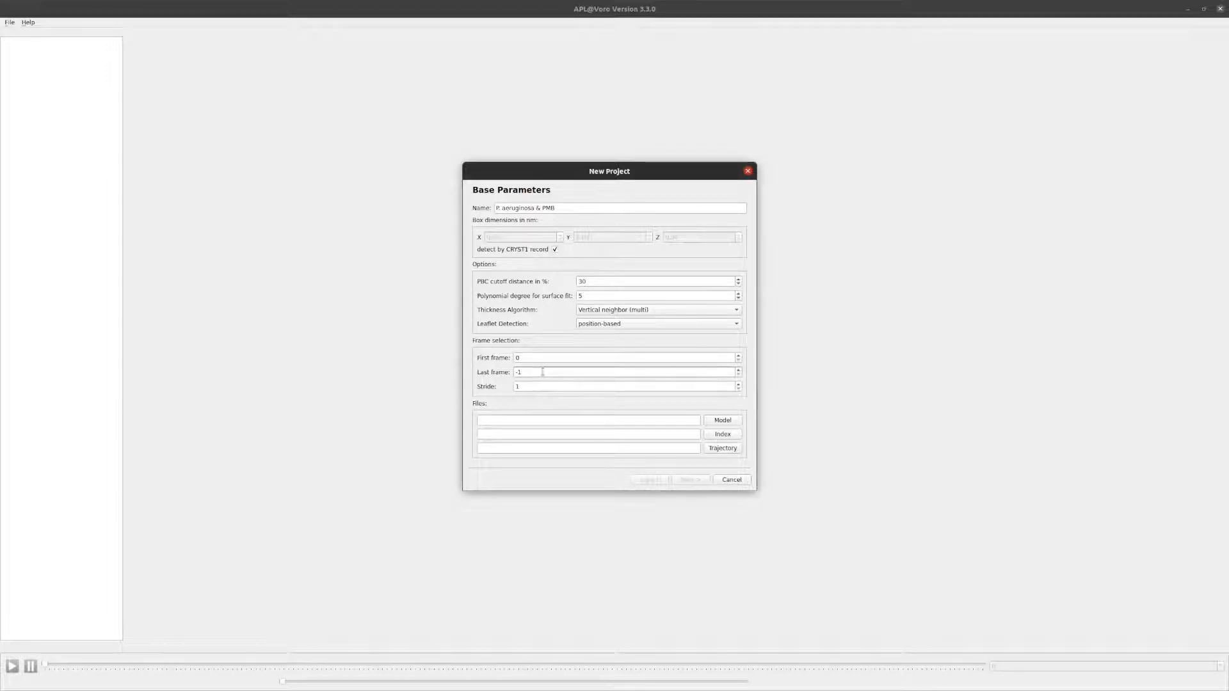
double_click(542, 372)
type("000")
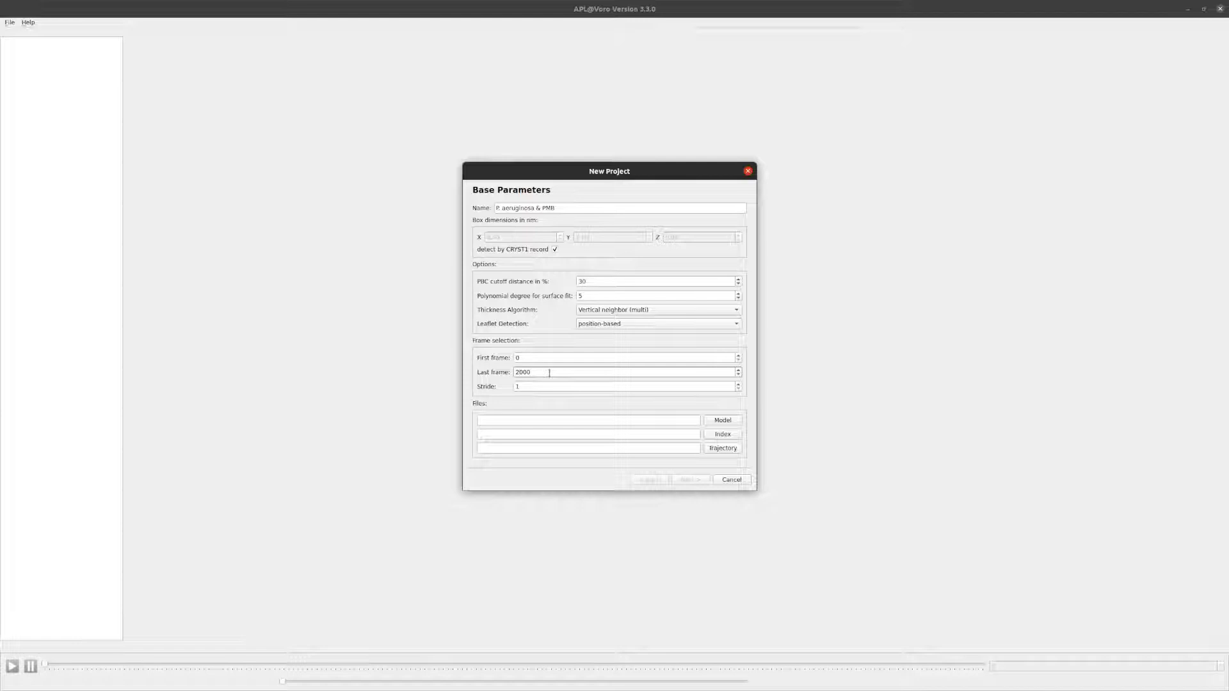
key("Home")
type("2")
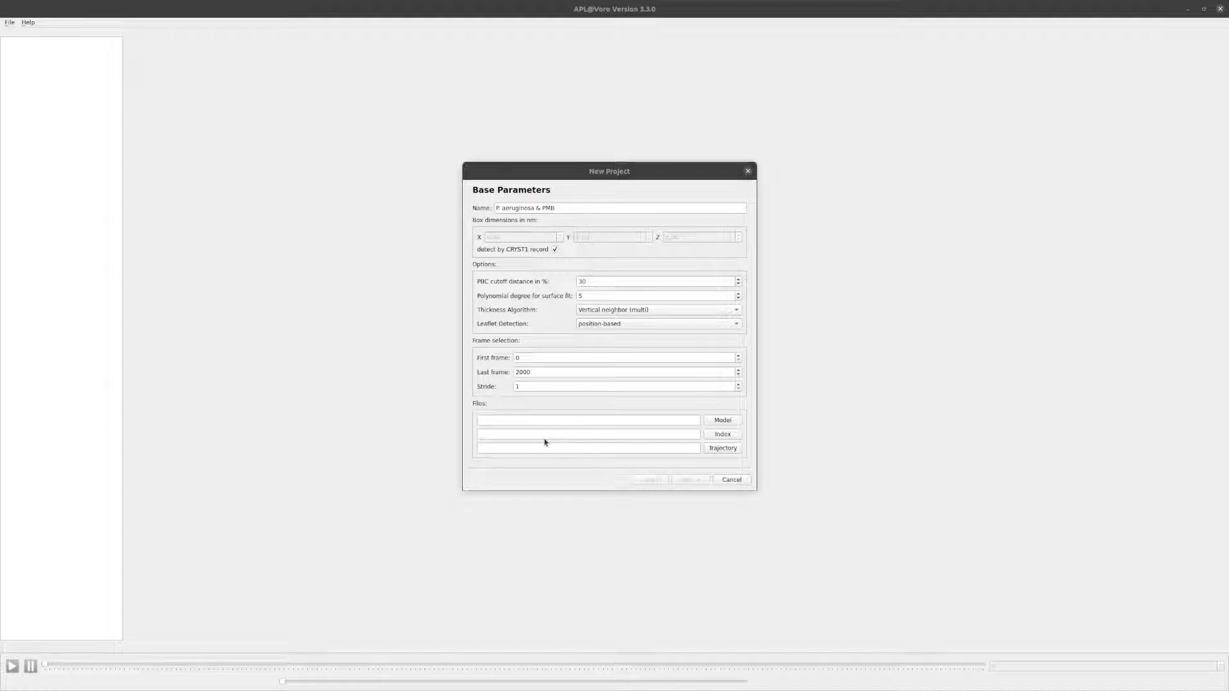
Step: Load init_PAK_c_6PMB.pdb from MD/aplvoro_tut_data/2 as the model file
left_click(715, 423)
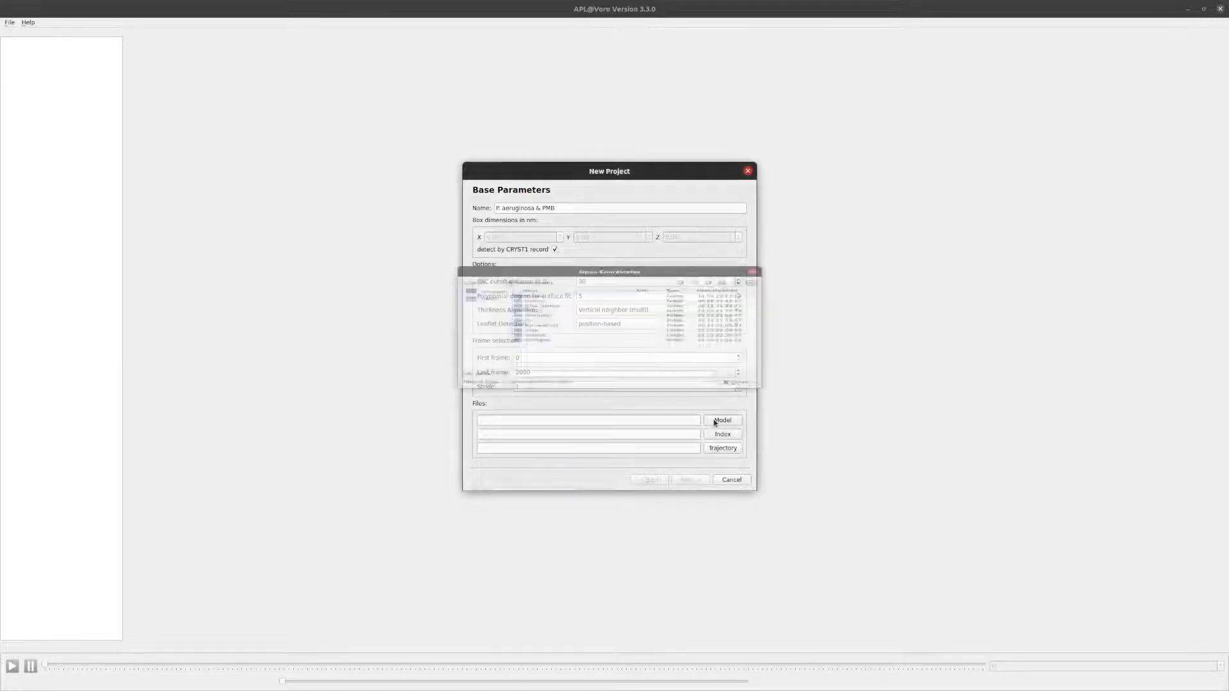
double_click(531, 340)
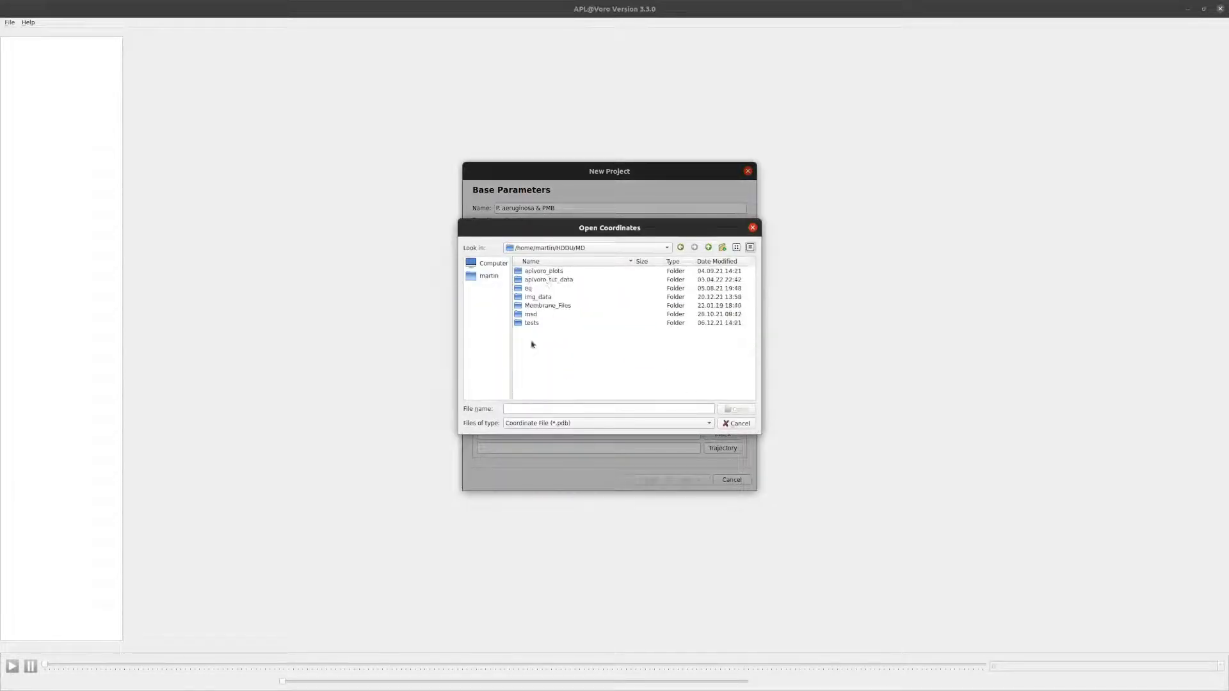
double_click(548, 281)
double_click(535, 281)
left_click(549, 276)
double_click(550, 276)
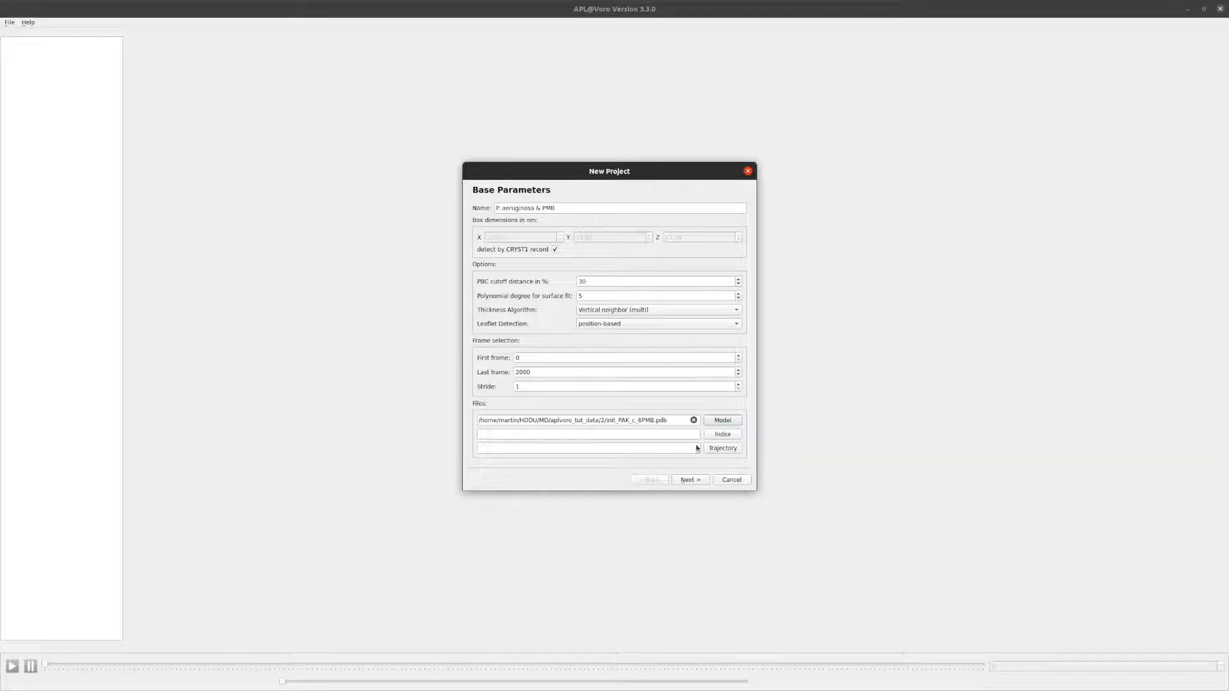
Step: Attach index.ndx and aplvoro_tut.xtc as index and trajectory files, then continue
left_click(722, 434)
double_click(543, 275)
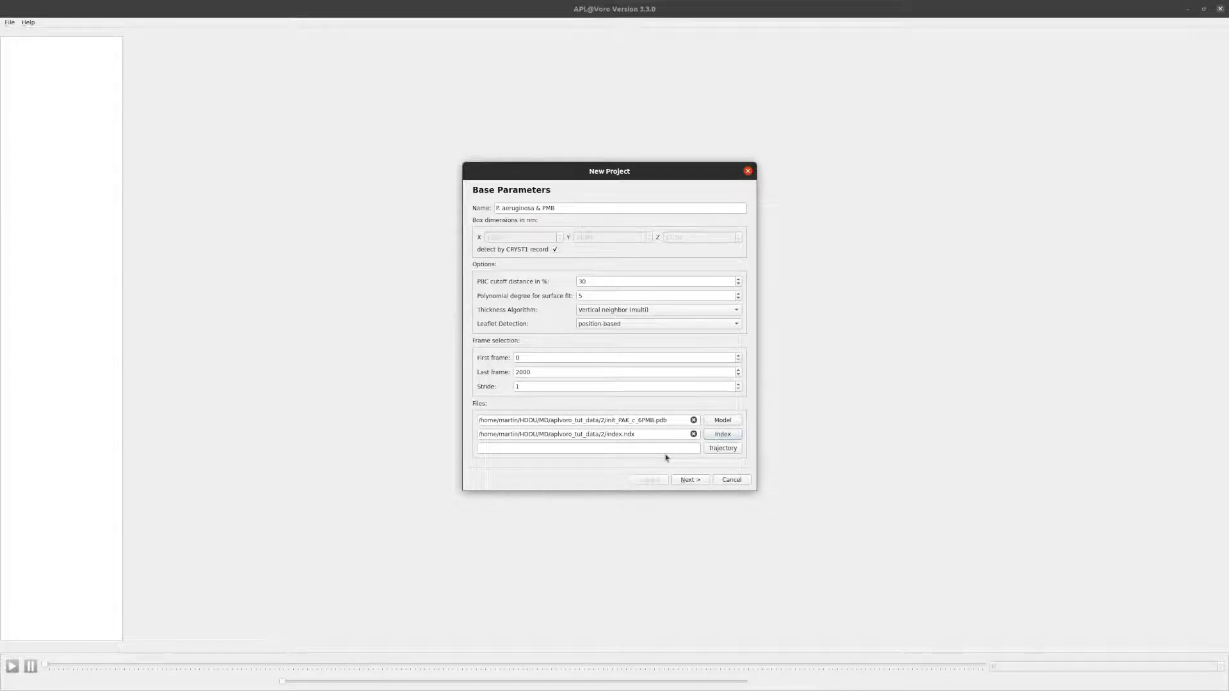
left_click(730, 450)
double_click(546, 272)
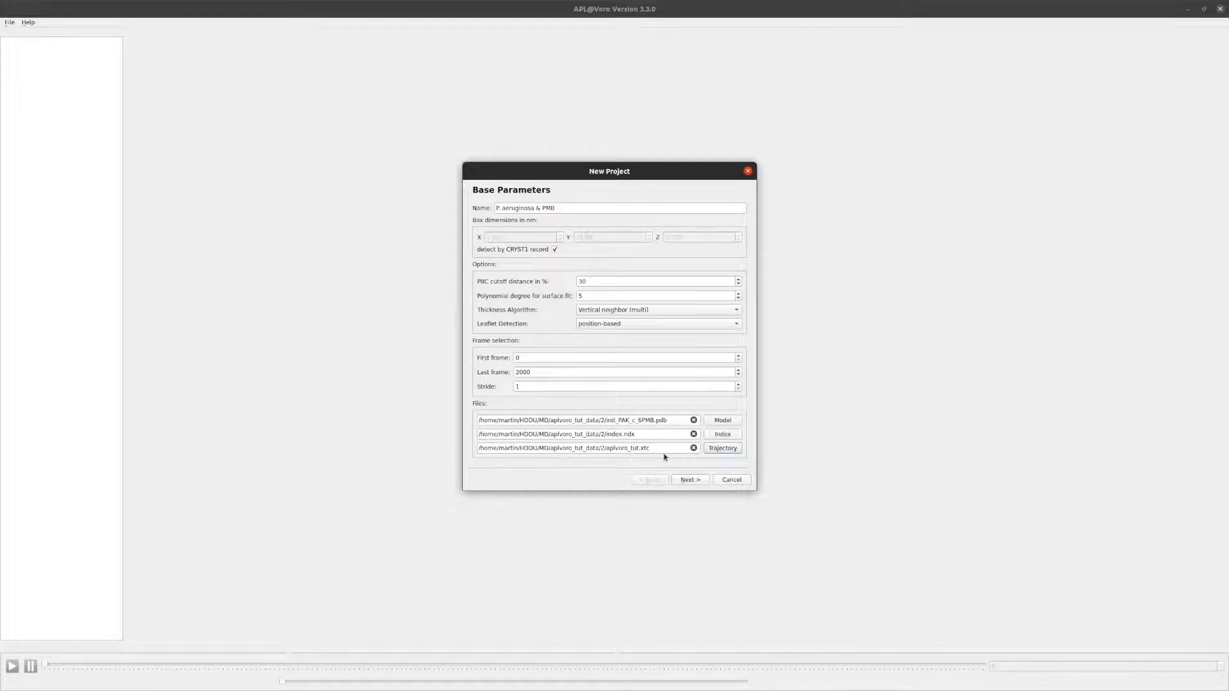
left_click(699, 481)
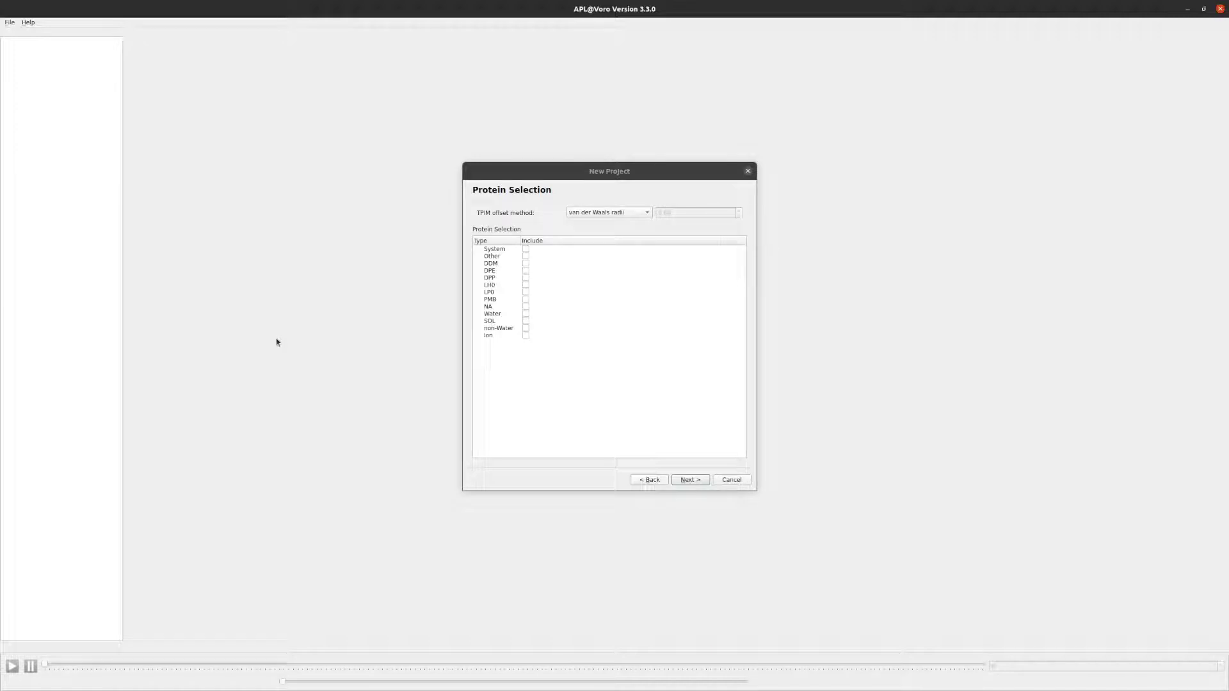
Step: Include PMB as the protein, keep the van der Waals radii TPIM offset, and continue
left_click(525, 301)
left_click(525, 300)
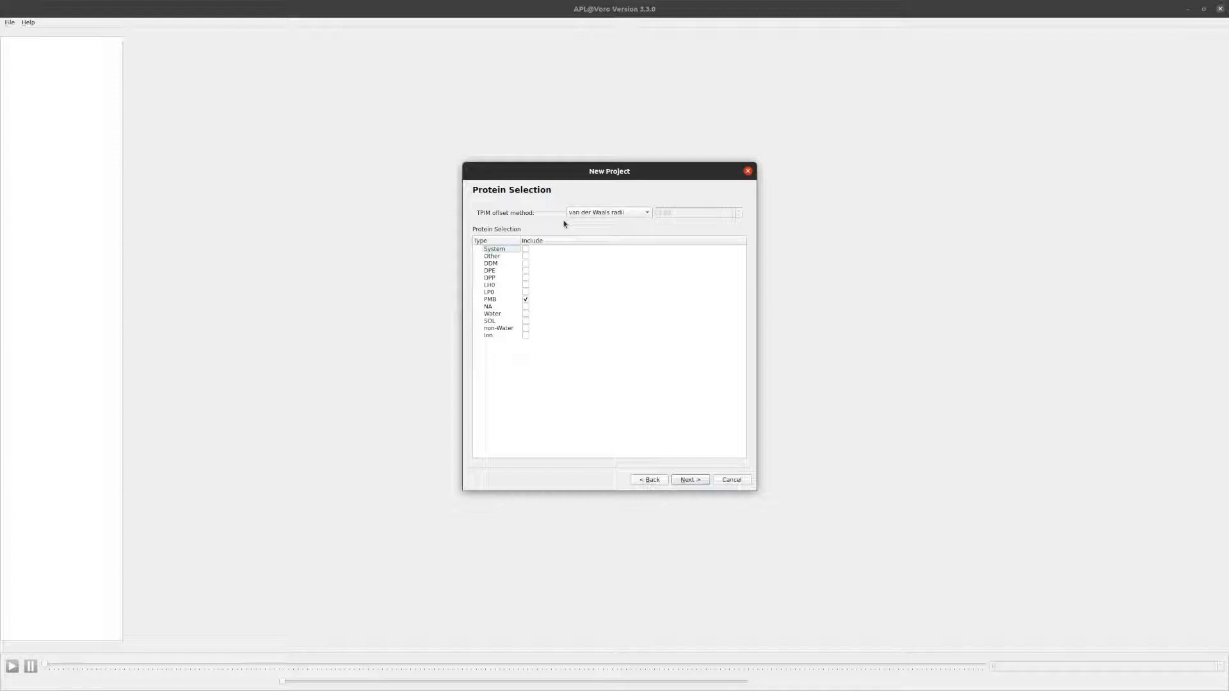
left_click(608, 213)
left_click(605, 223)
left_click(606, 217)
left_click(610, 225)
left_click(618, 214)
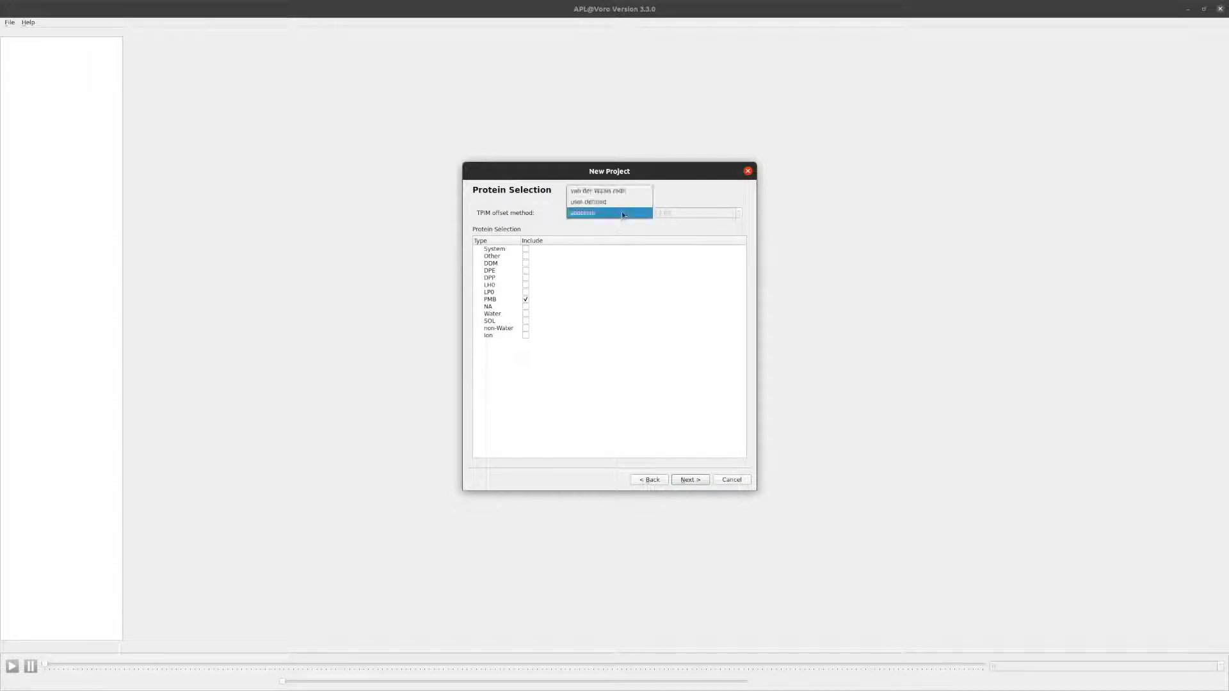
left_click(612, 195)
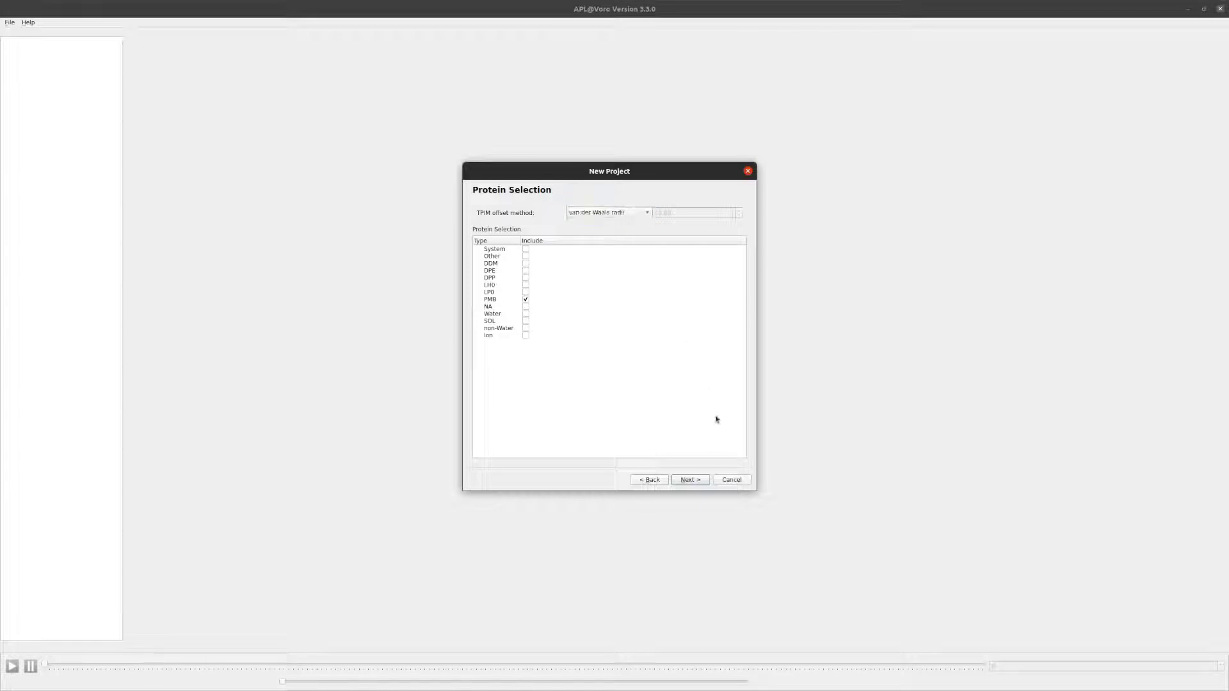
left_click(702, 481)
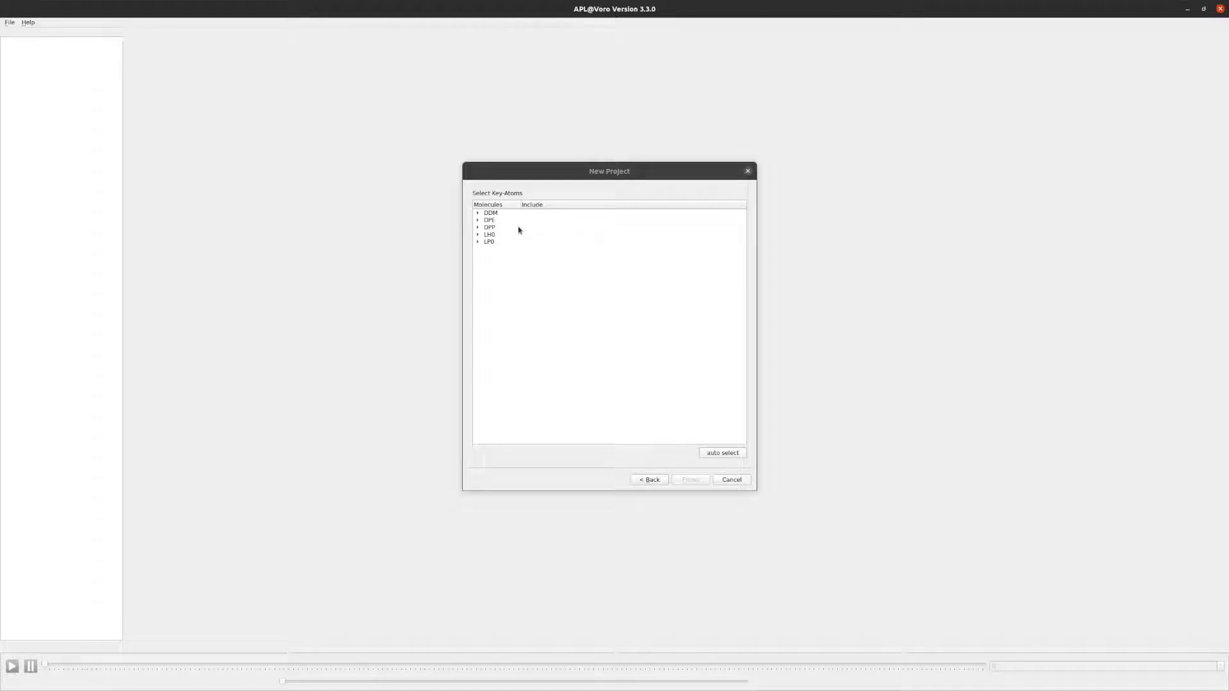
Step: Make P8 the only DDM key atom, auto-select key atoms for other lipids, and finish
left_click(478, 215)
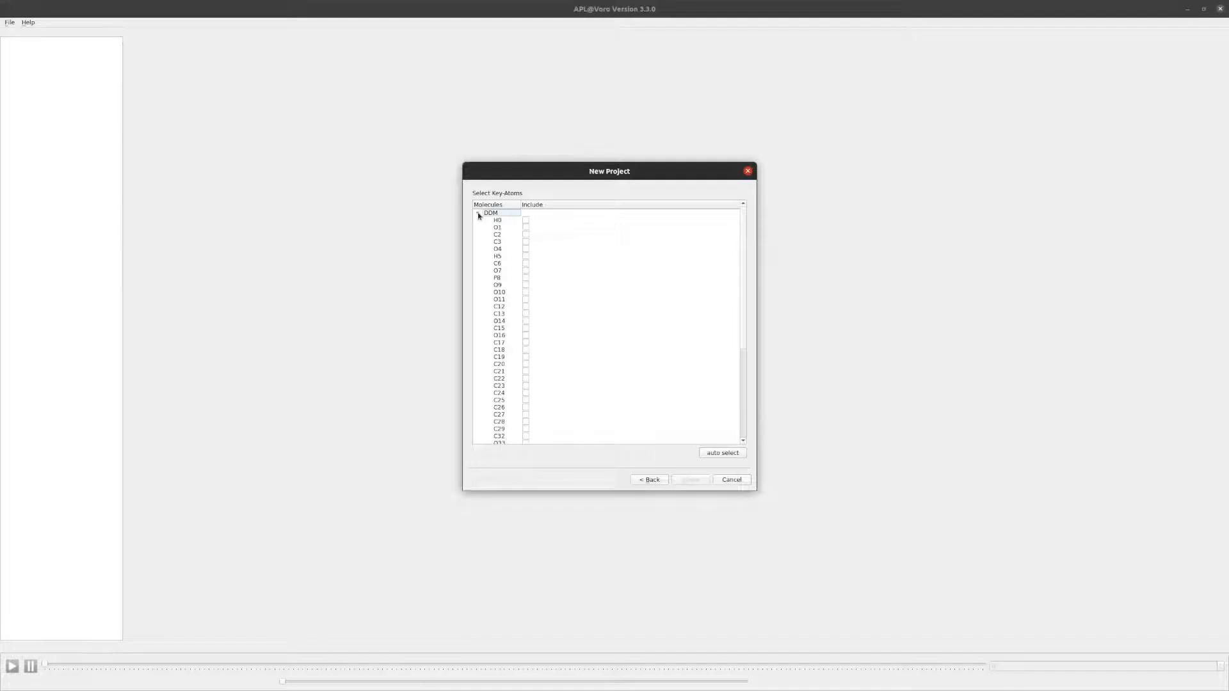
left_click(525, 278)
left_click(526, 257)
left_click(525, 242)
left_click(526, 242)
left_click(525, 256)
left_click(478, 213)
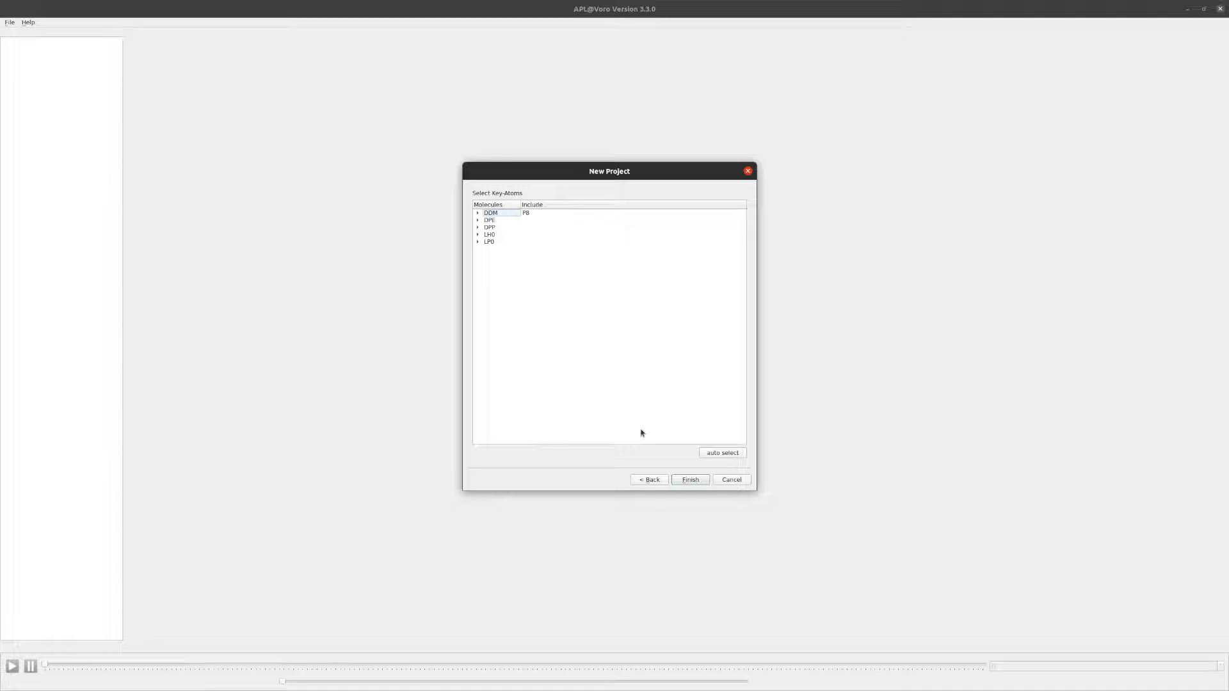
left_click(716, 453)
left_click(685, 479)
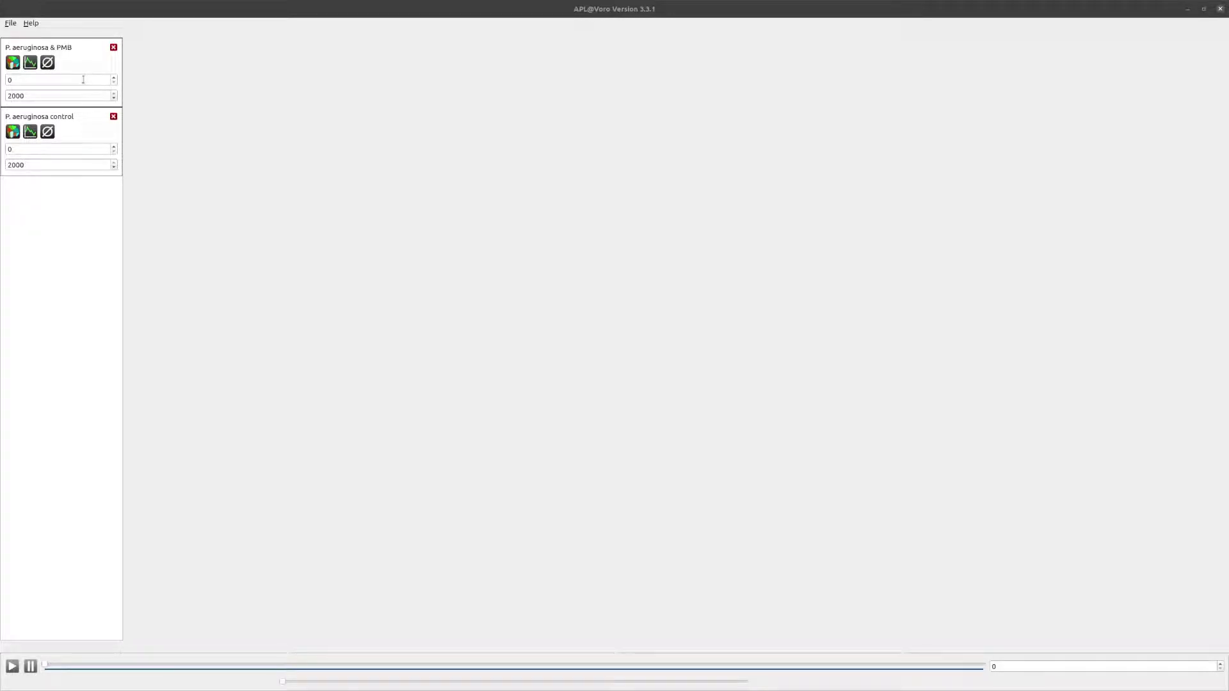
Step: Open the PMB project's Voronoi view, then zoom and pan the upside-leaflet diagram
left_click(13, 63)
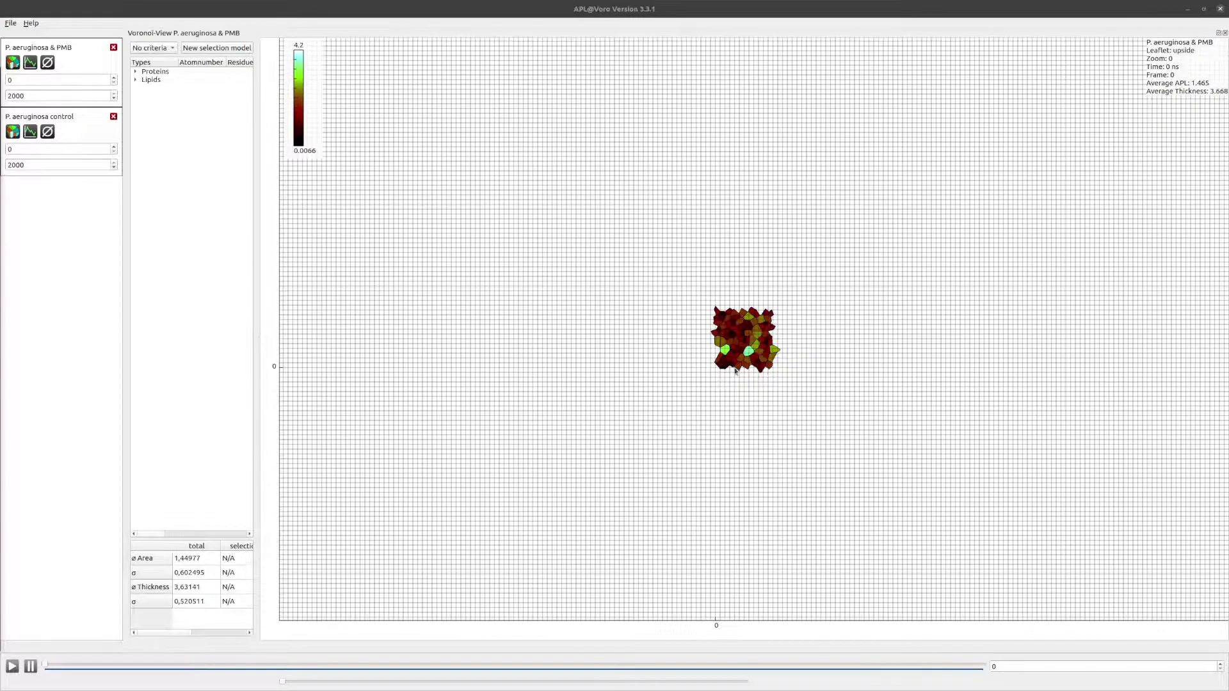
mouse_move(727, 341)
scroll(727, 341, "up", 18)
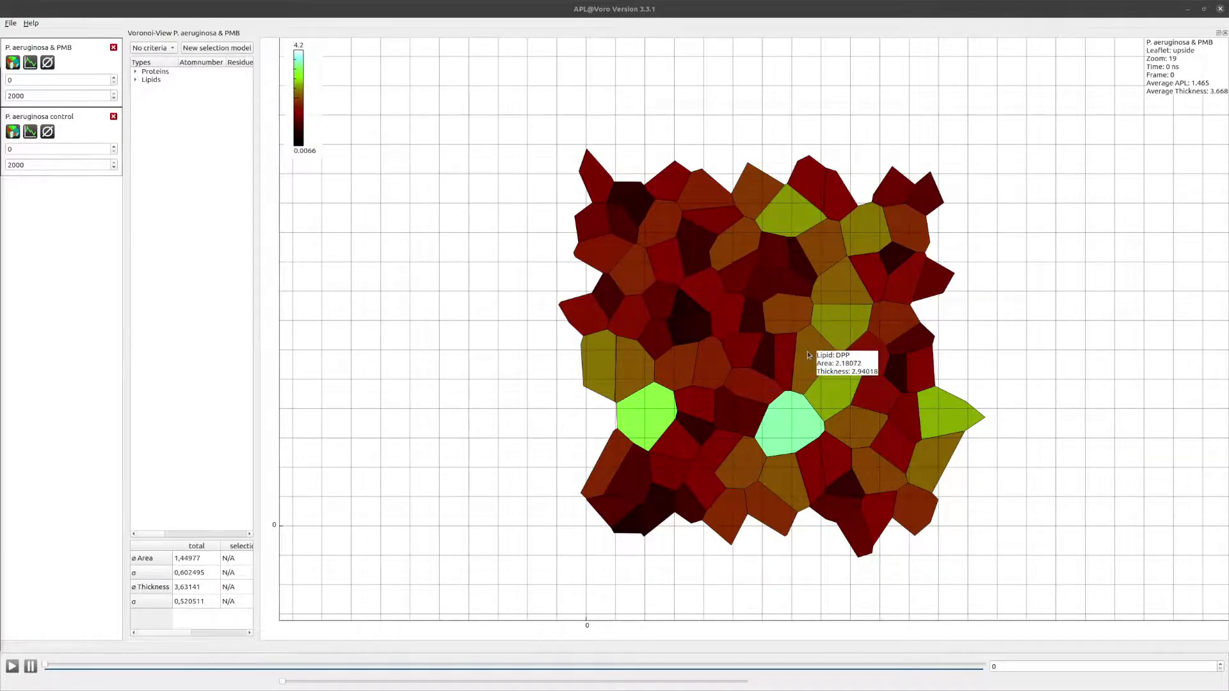
scroll(808, 355, "down", 3)
scroll(809, 354, "up", 2)
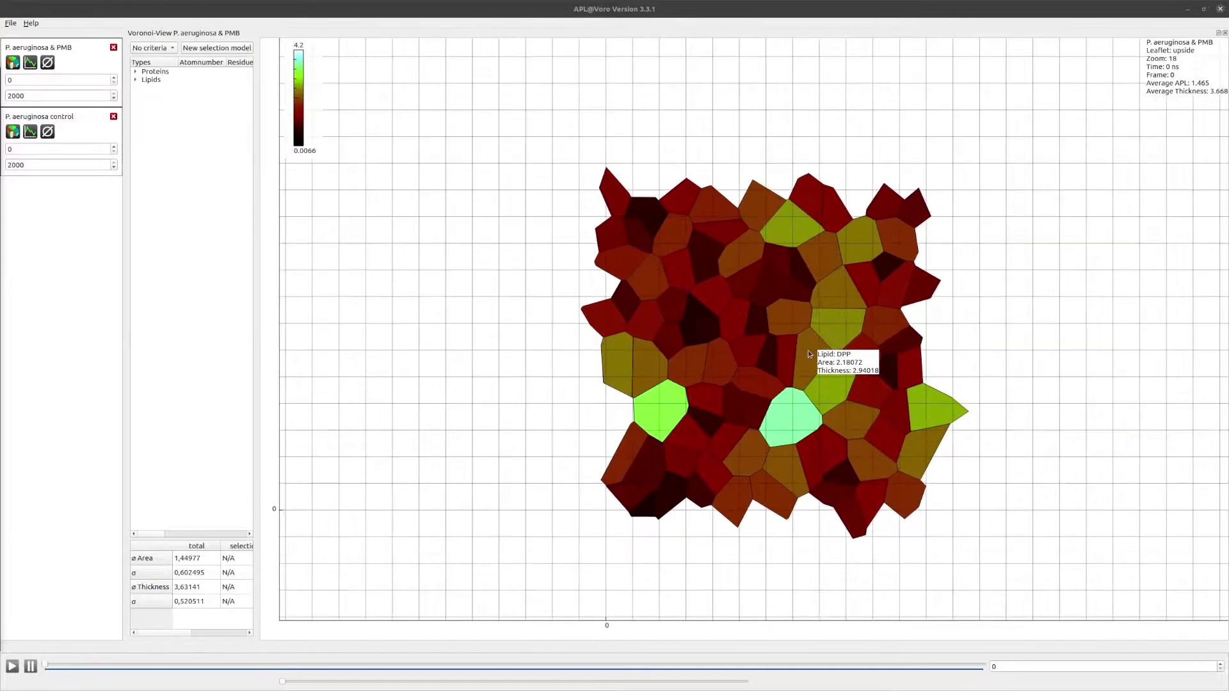
left_click(801, 336)
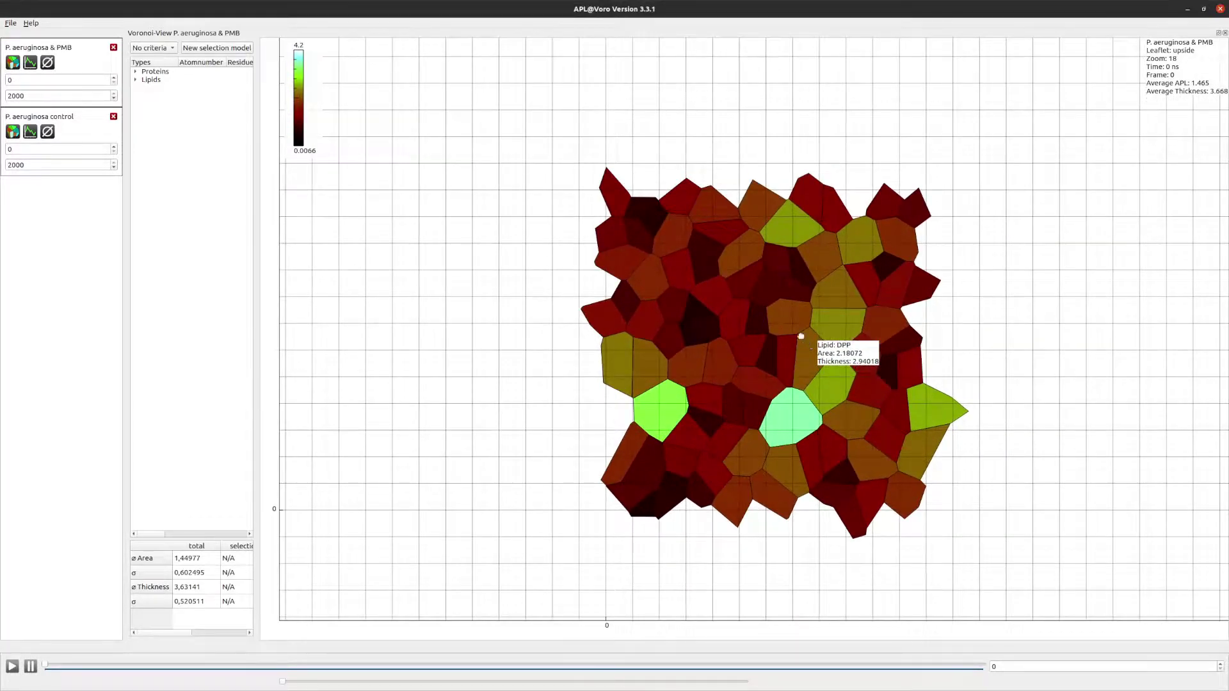
left_click_drag(801, 336, 727, 359)
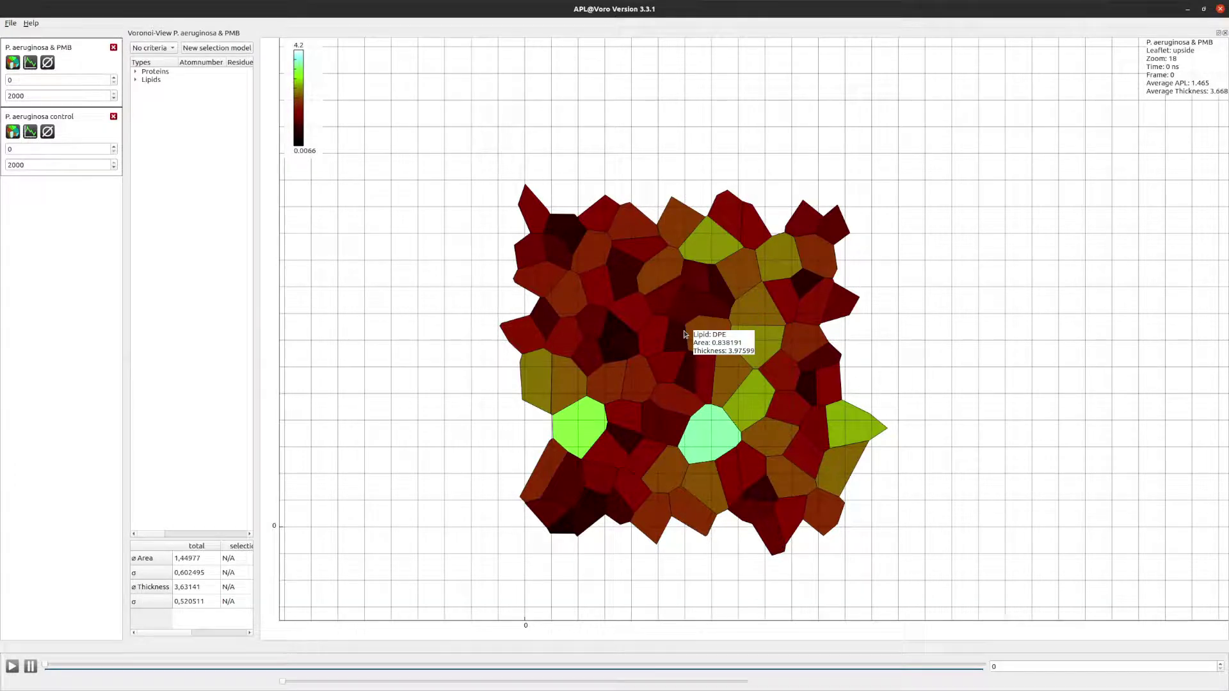
Step: Select an LP0 cell and two groups of cells, then clear the selection
left_click(678, 366)
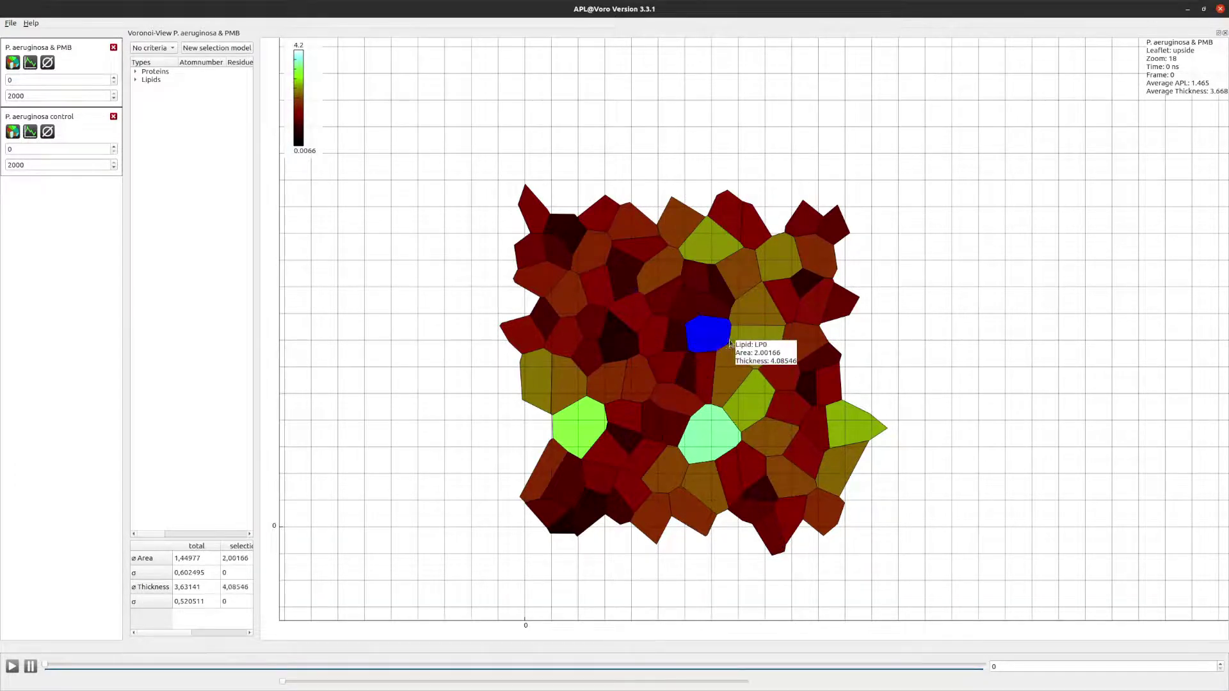
left_click_drag(911, 173, 676, 320)
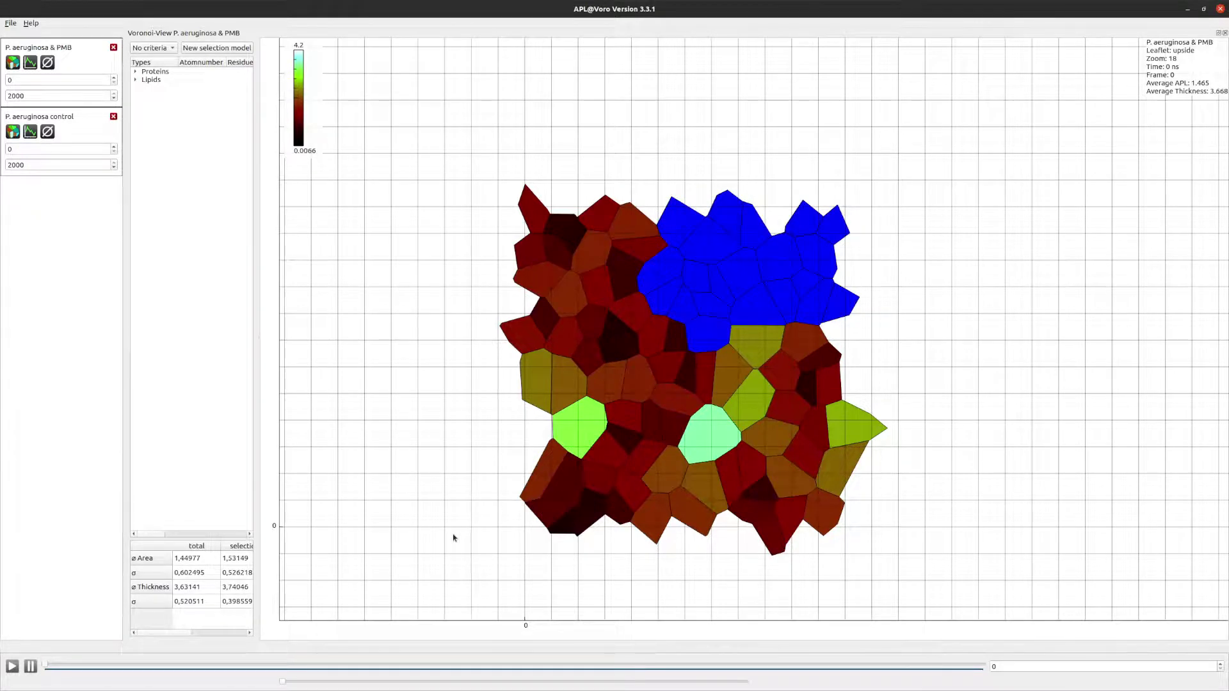
left_click_drag(469, 562, 647, 414)
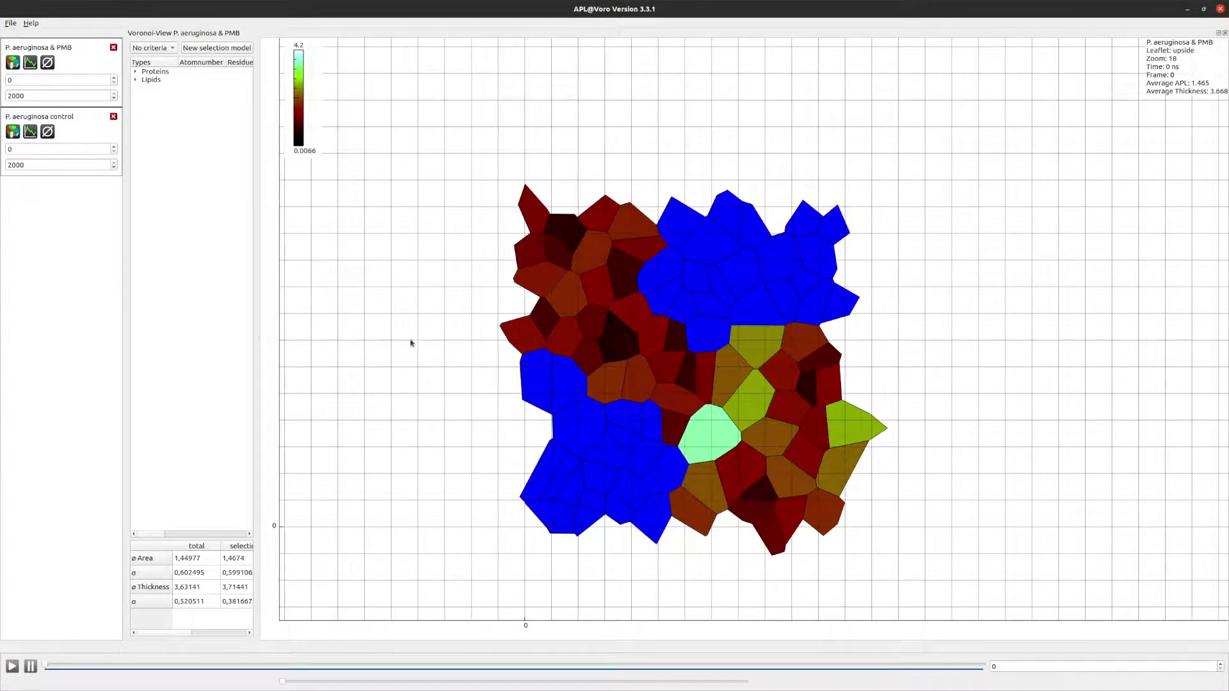
left_click(431, 337)
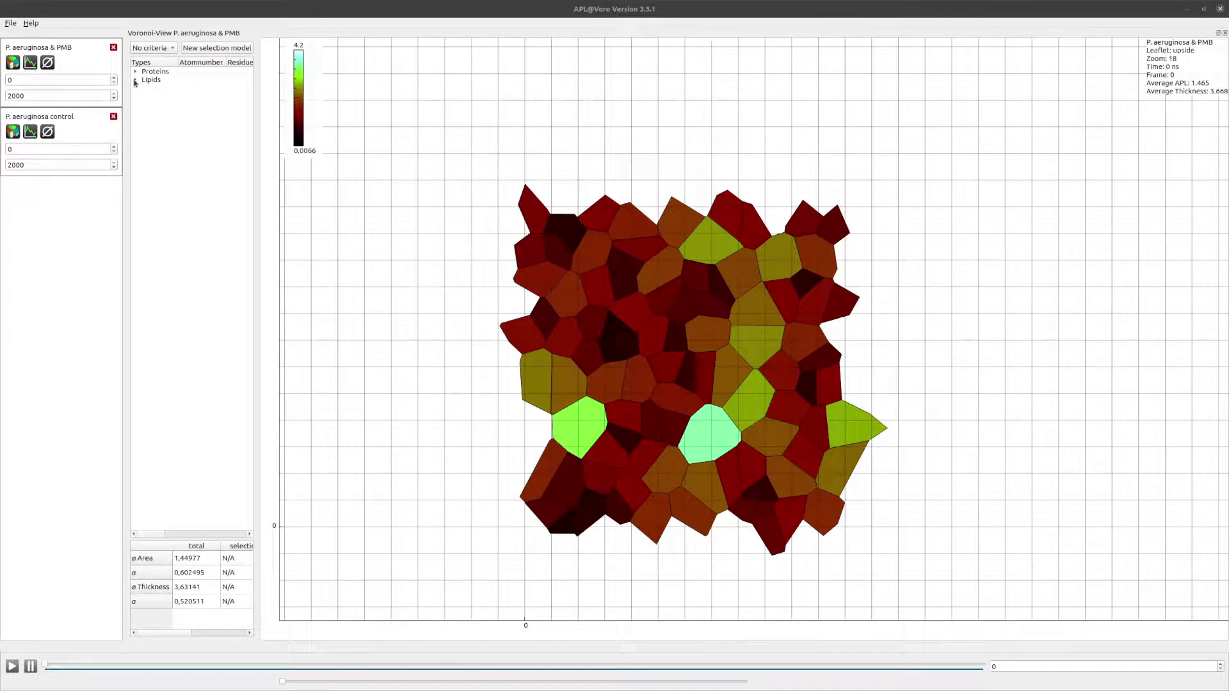
left_click(135, 81)
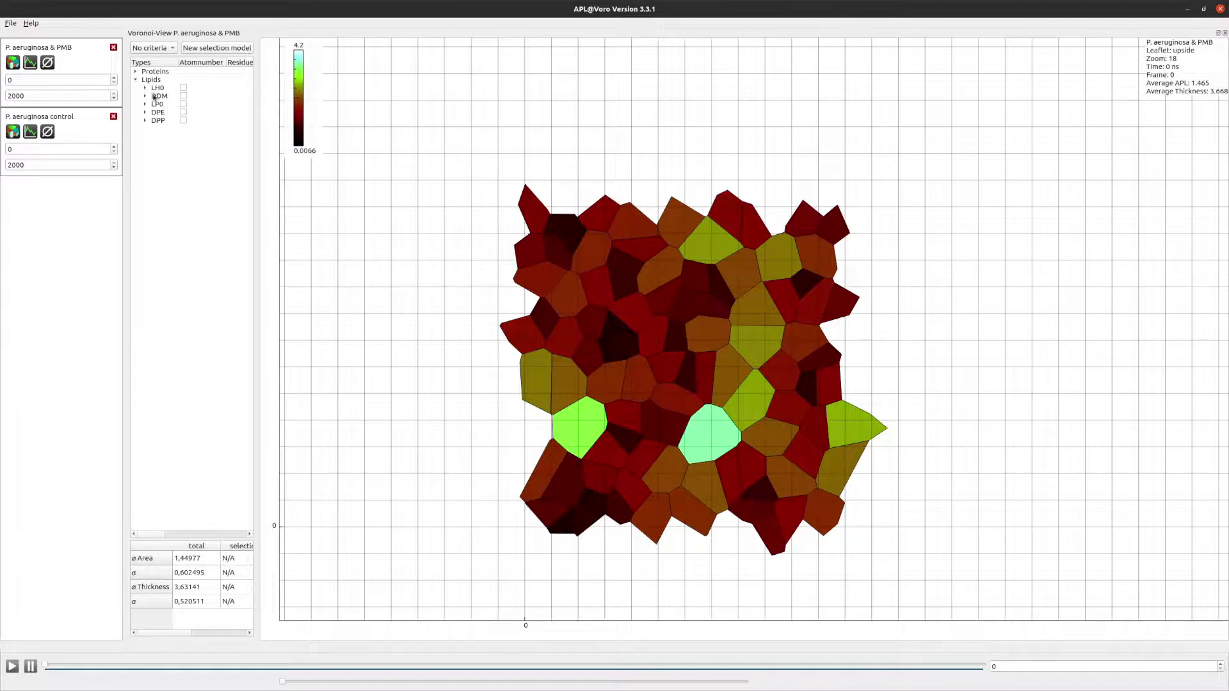
left_click(183, 106)
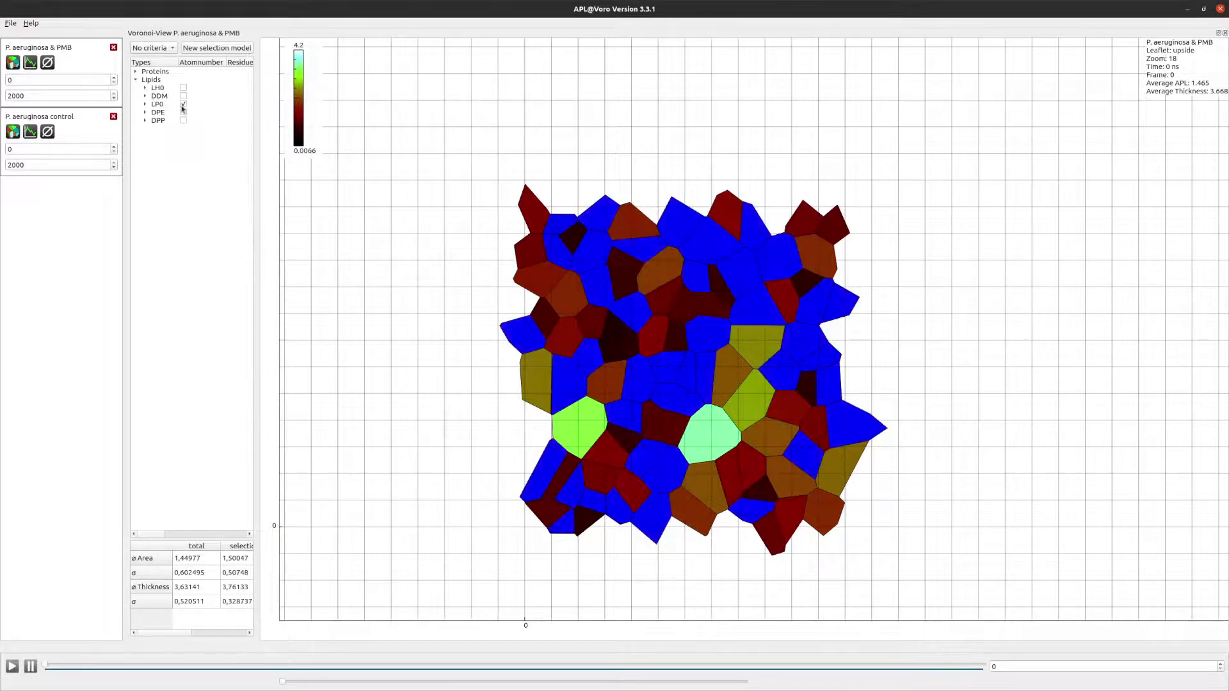
left_click(182, 107)
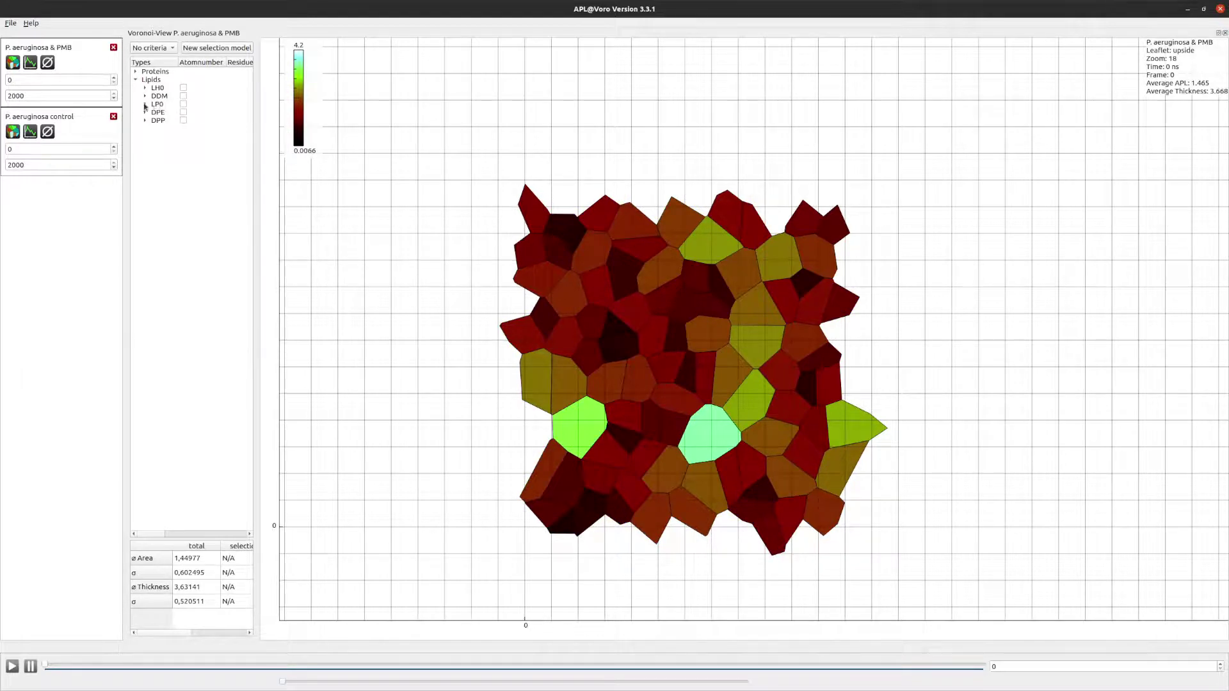
left_click(144, 104)
left_click_drag(159, 534, 137, 547)
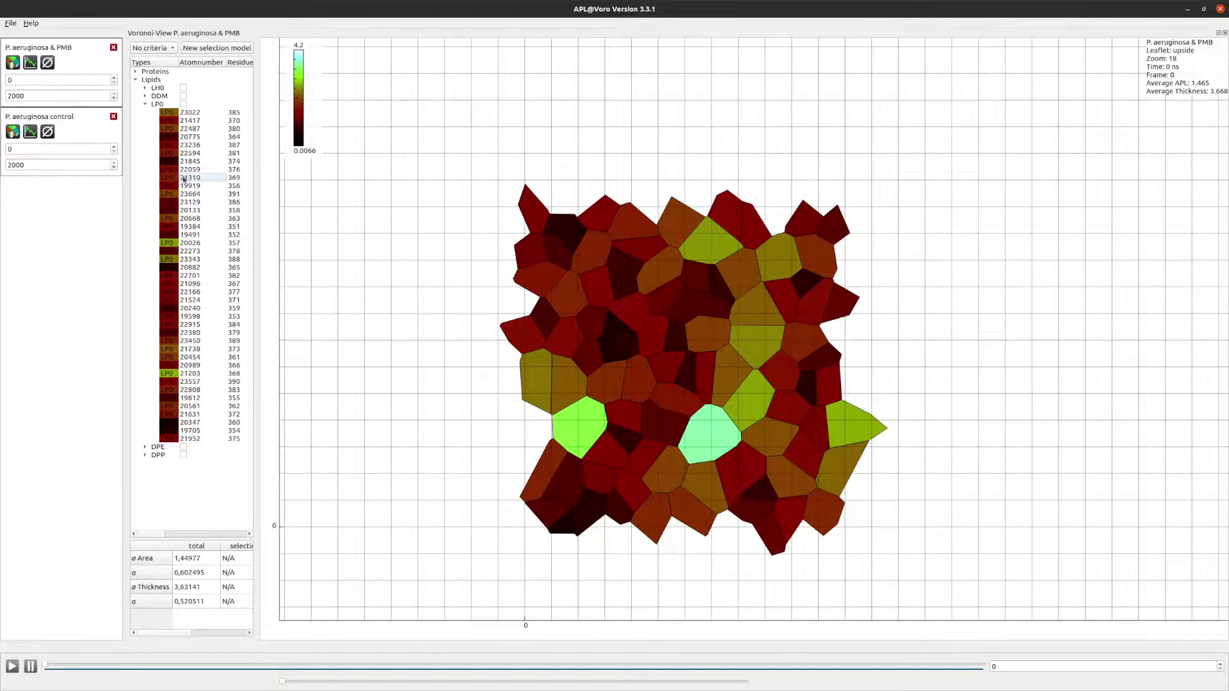
left_click_drag(184, 170, 189, 316)
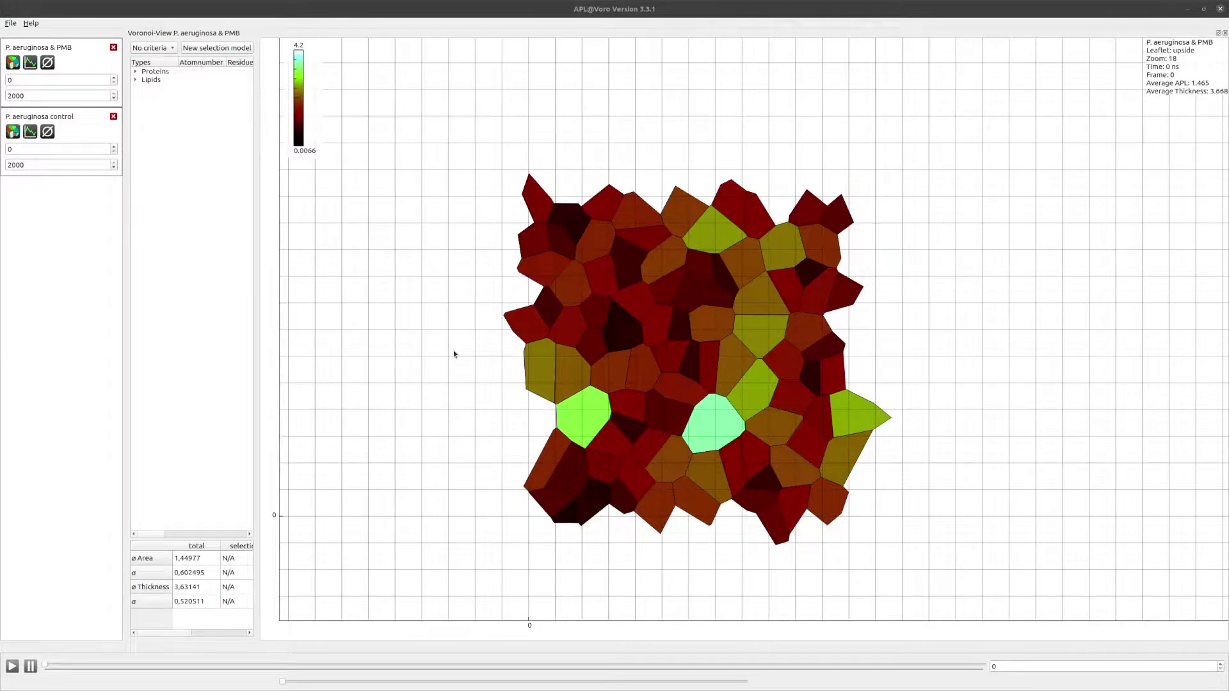
Step: Start a new selection model named 'small LP0' requiring all criteria to match
left_click(197, 49)
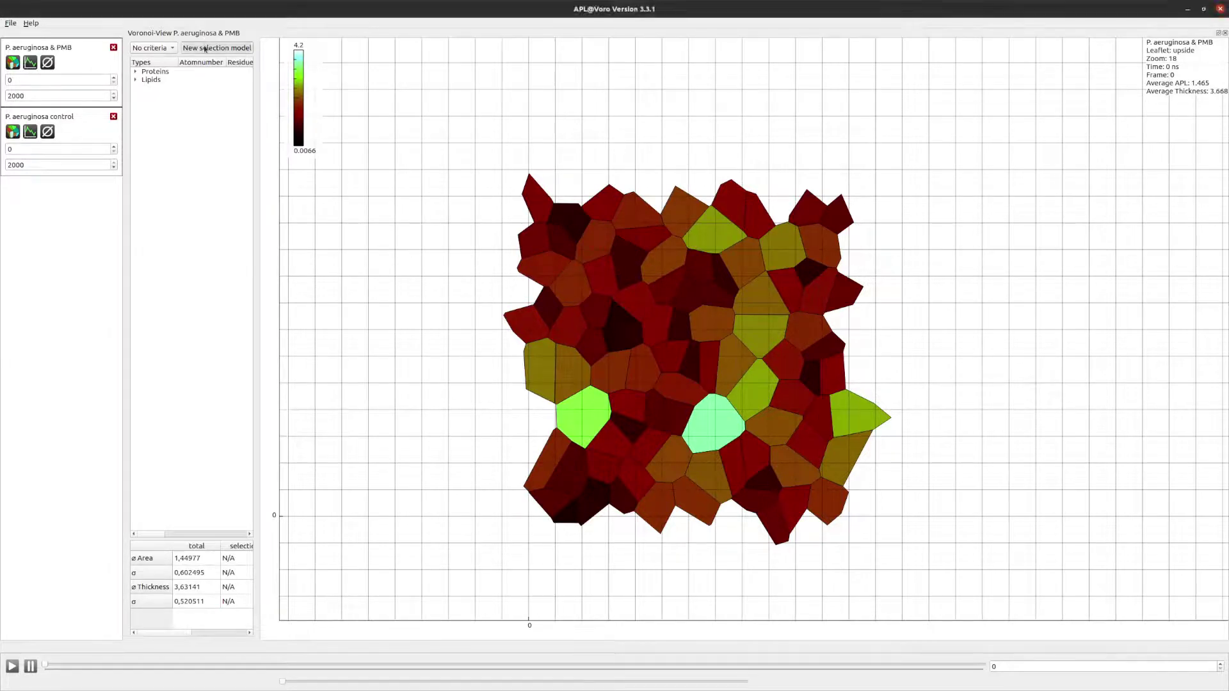
left_click_drag(163, 33, 432, 245)
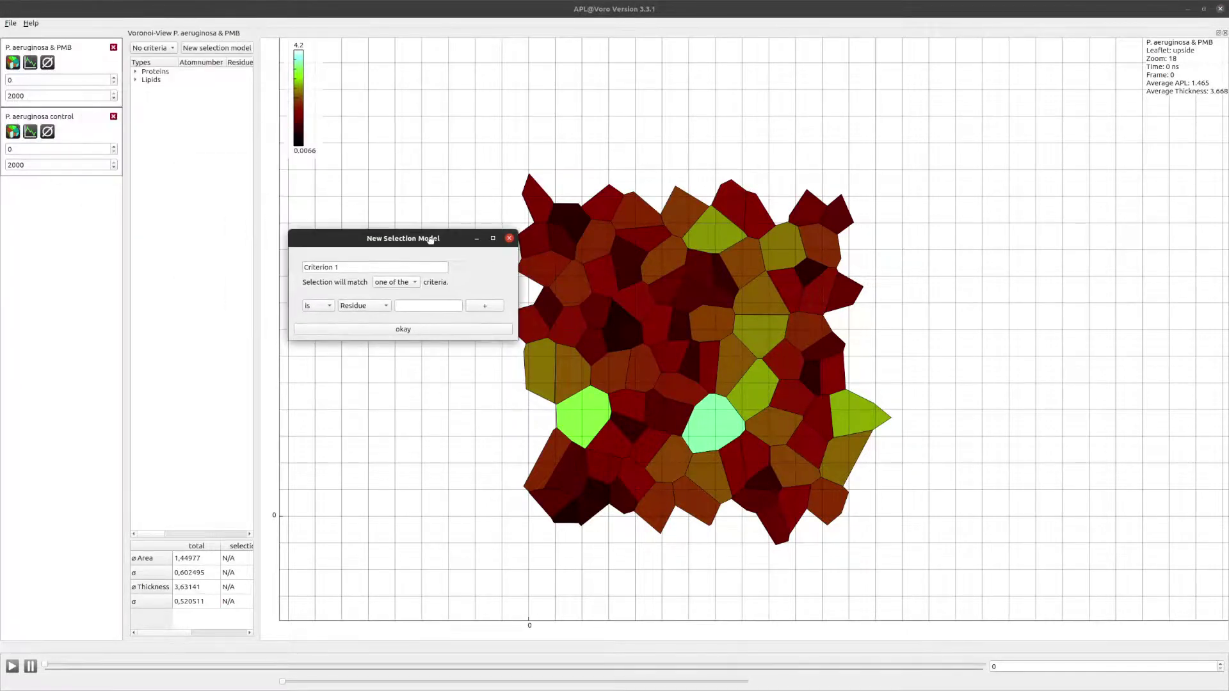
left_click(379, 307)
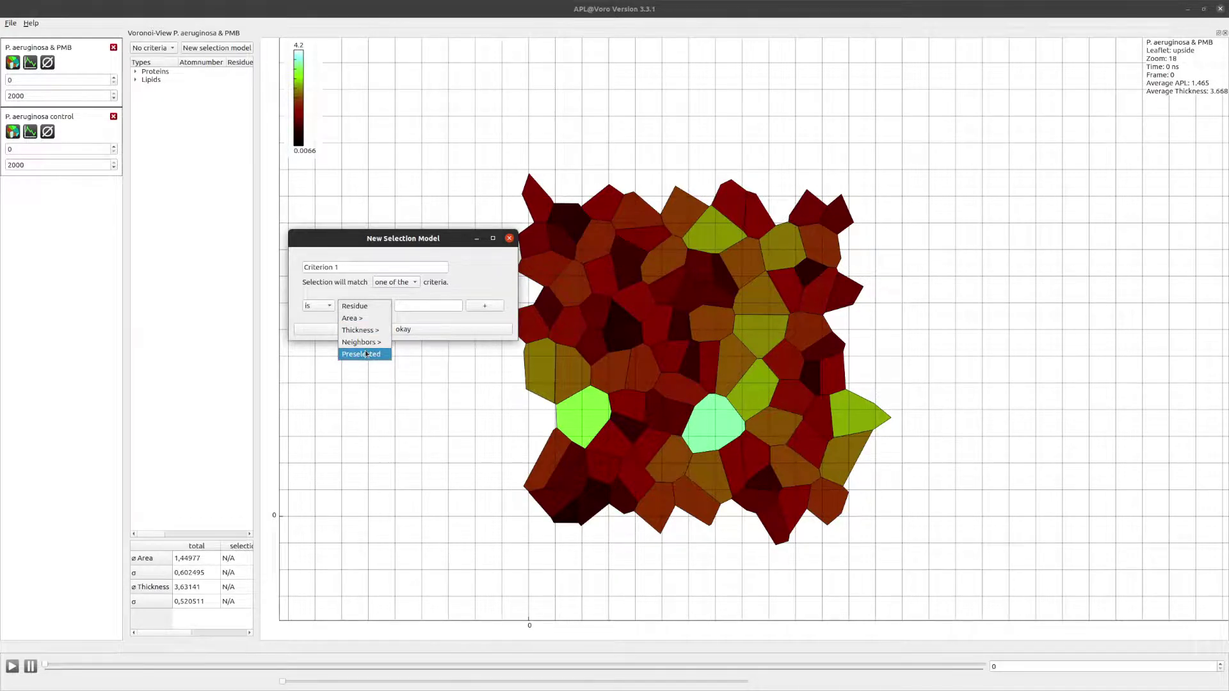
left_click(346, 265)
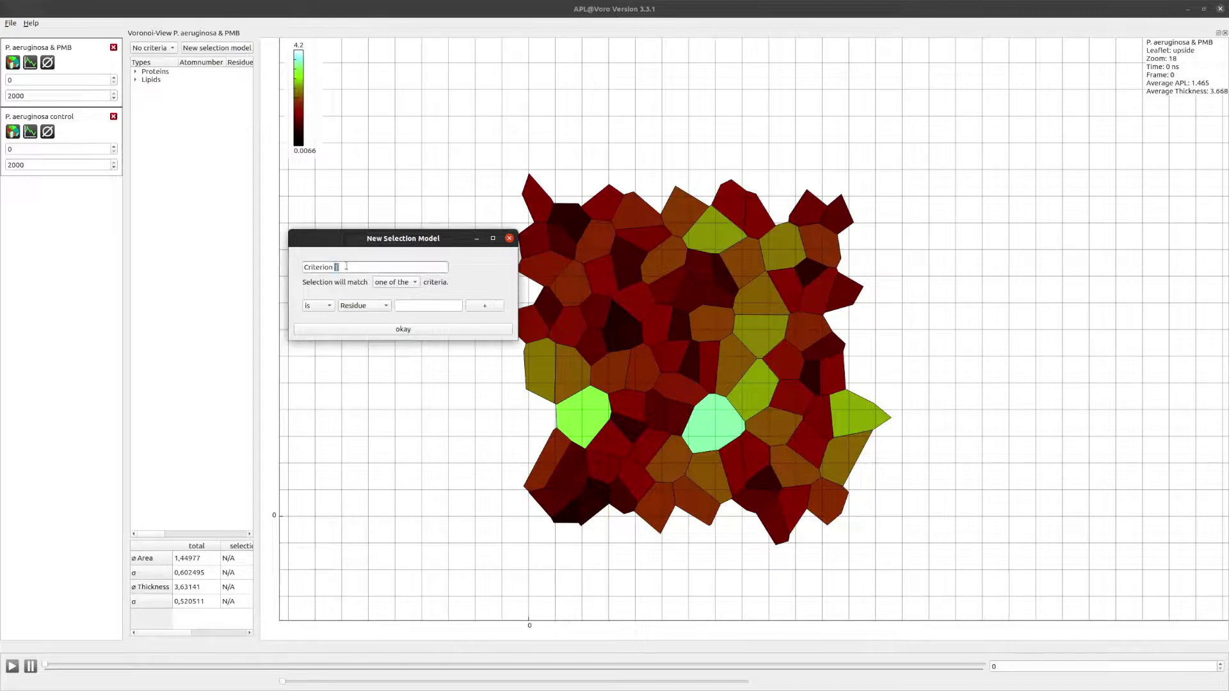
double_click(345, 265)
type("small LP0")
left_click(407, 286)
Step: Add criteria Residue is LP0 and Area is not greater than 1.5, then save
left_click(429, 309)
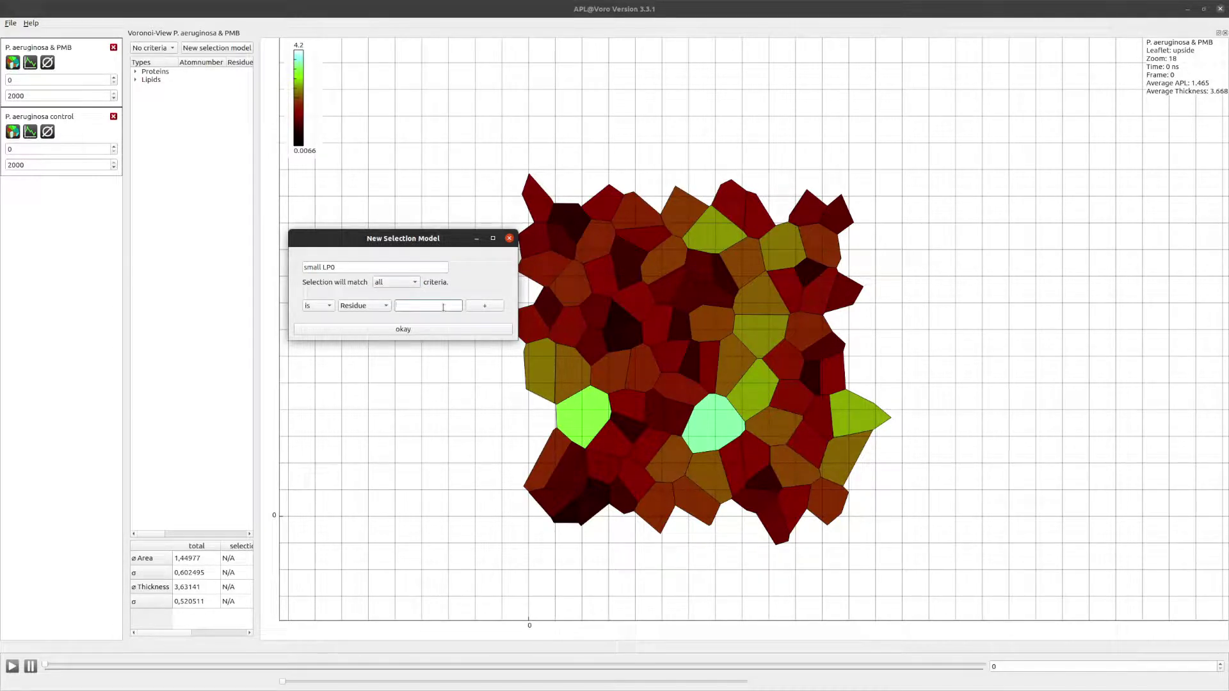
type("LP0")
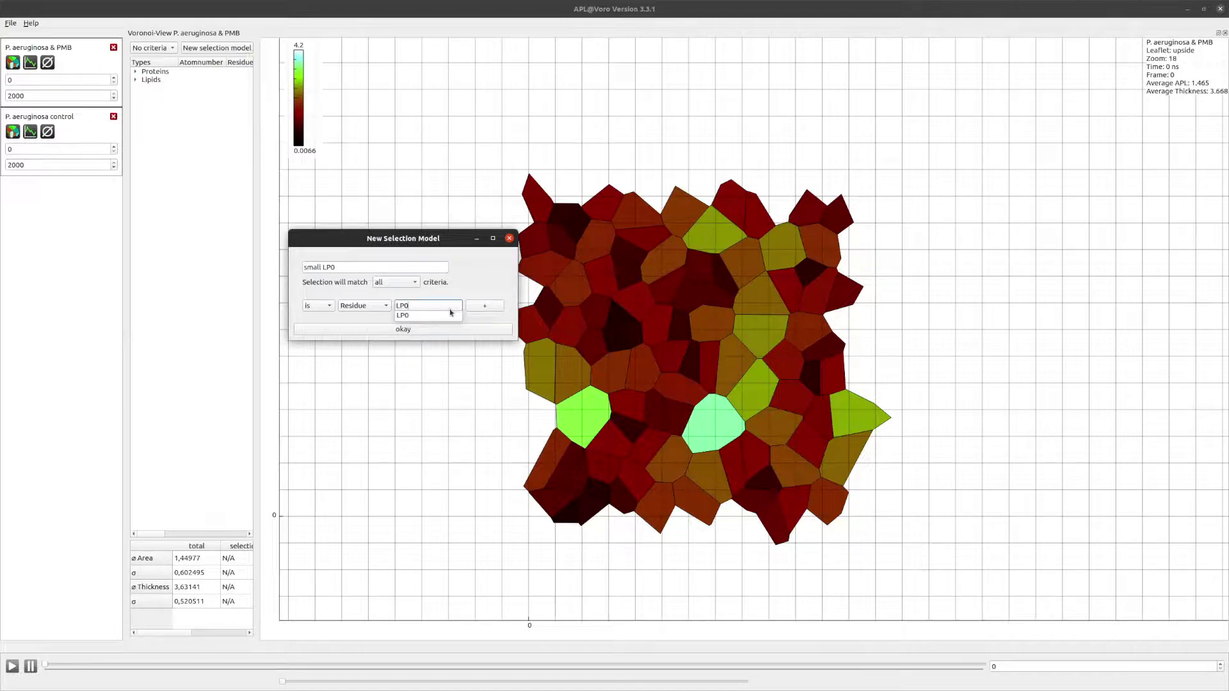
left_click(486, 306)
left_click(486, 306)
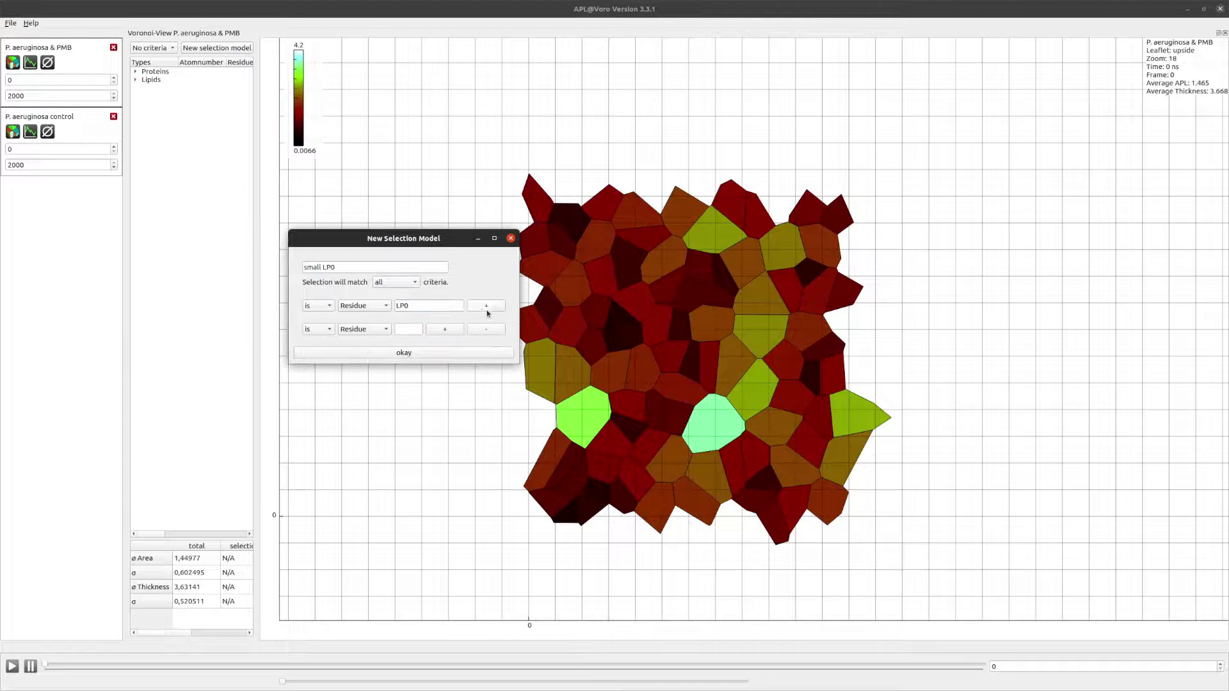
left_click(317, 330)
left_click(318, 341)
left_click(351, 334)
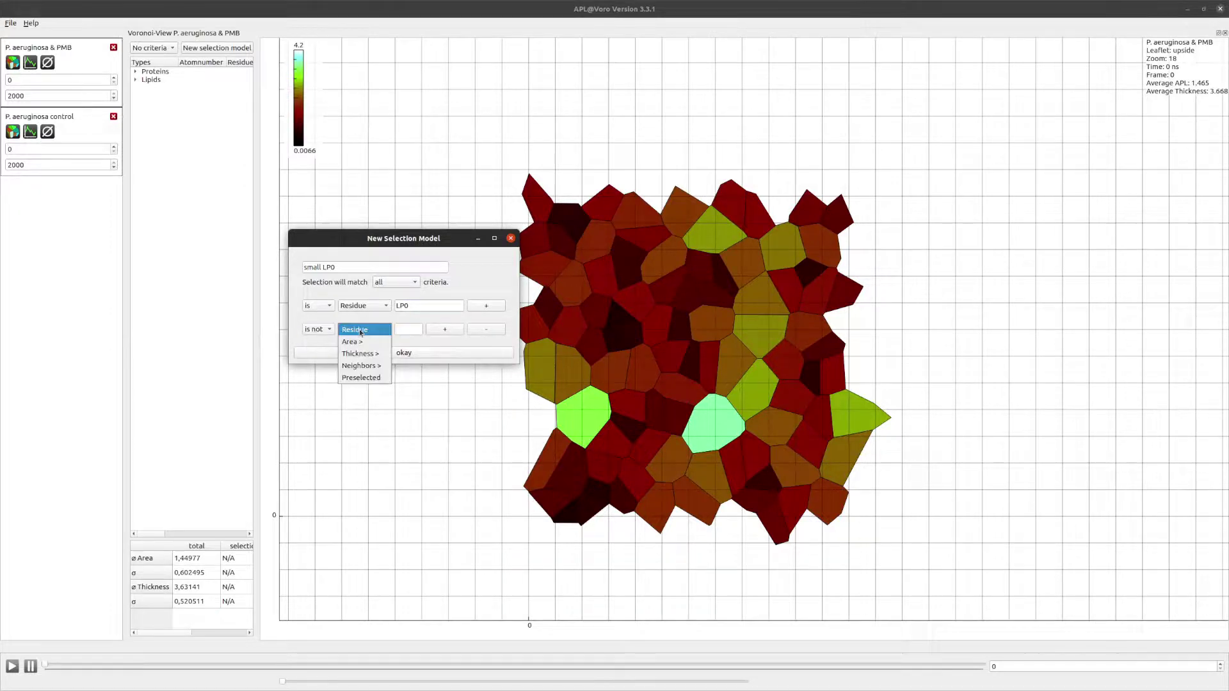
left_click(362, 343)
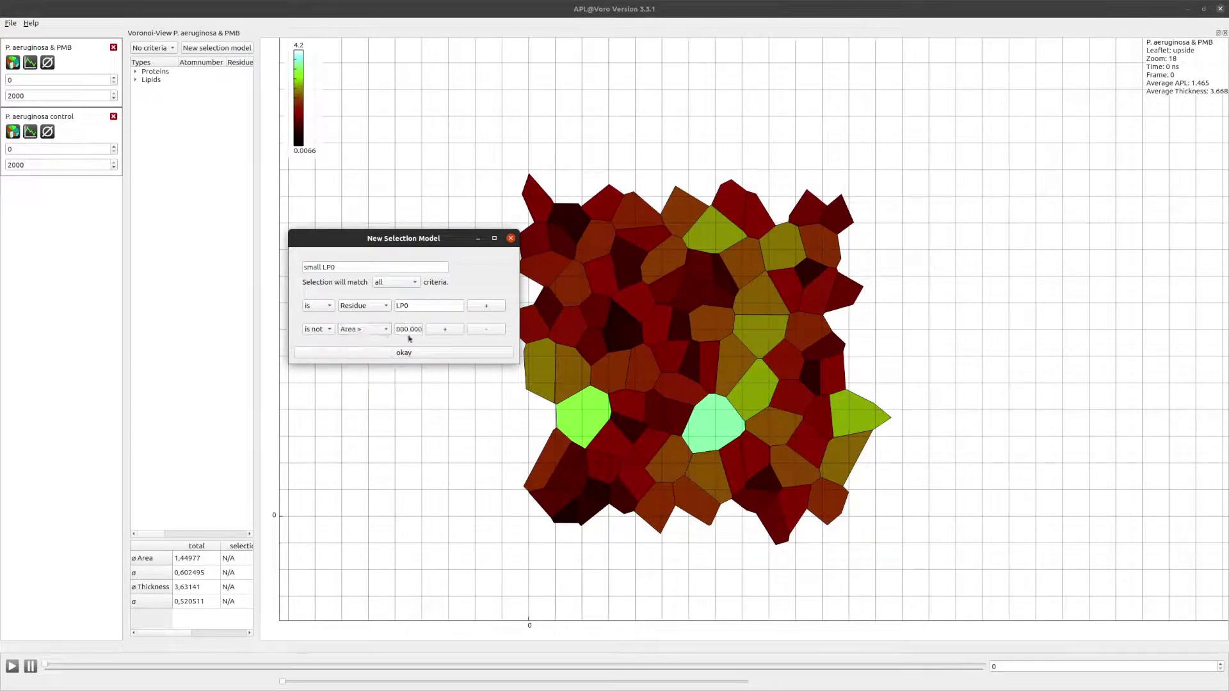
left_click_drag(397, 329, 434, 329)
type("1.5")
left_click(410, 353)
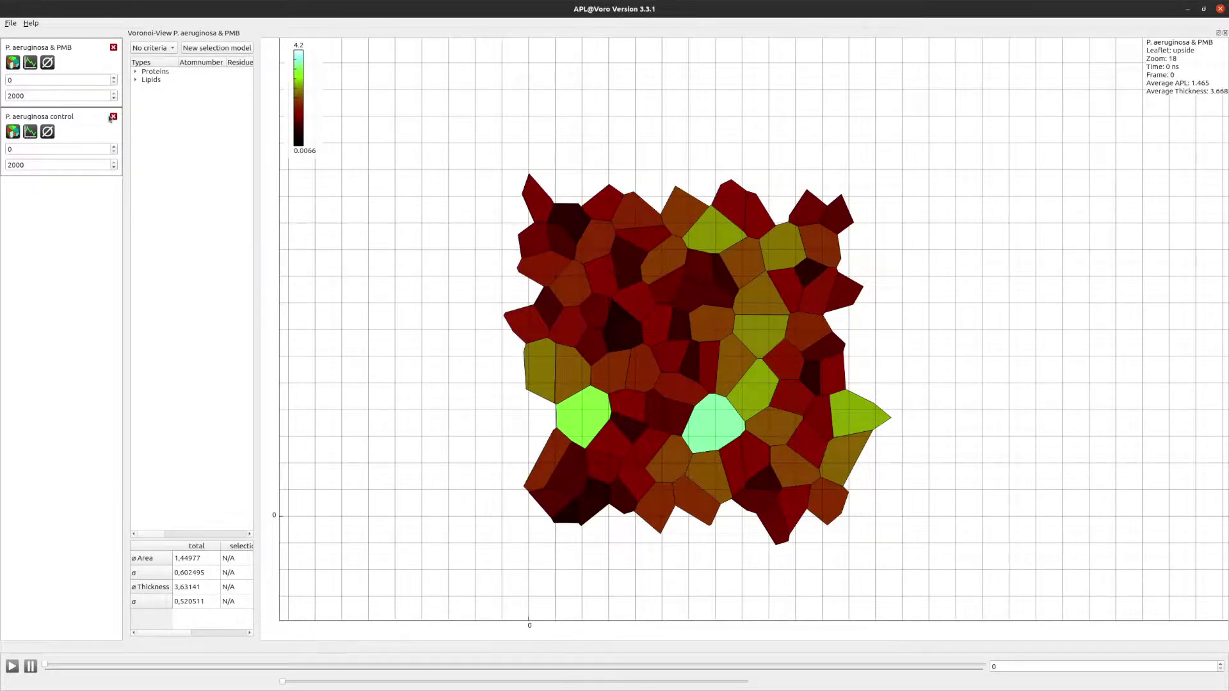
left_click(165, 49)
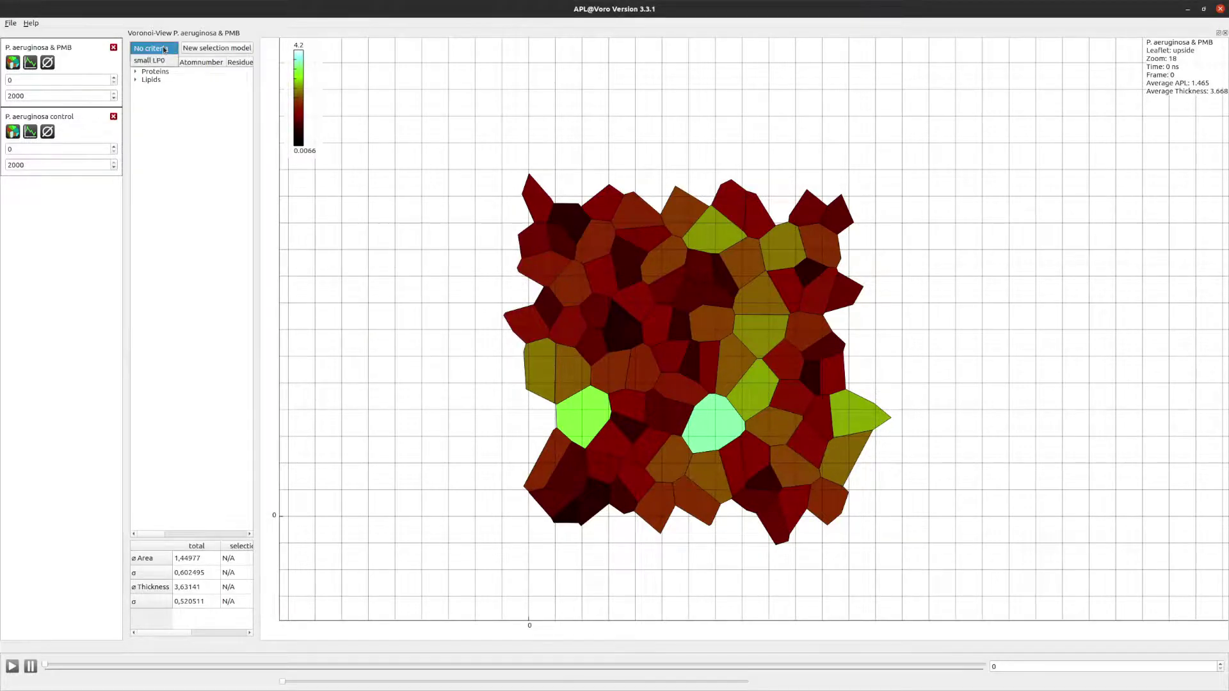
left_click(153, 61)
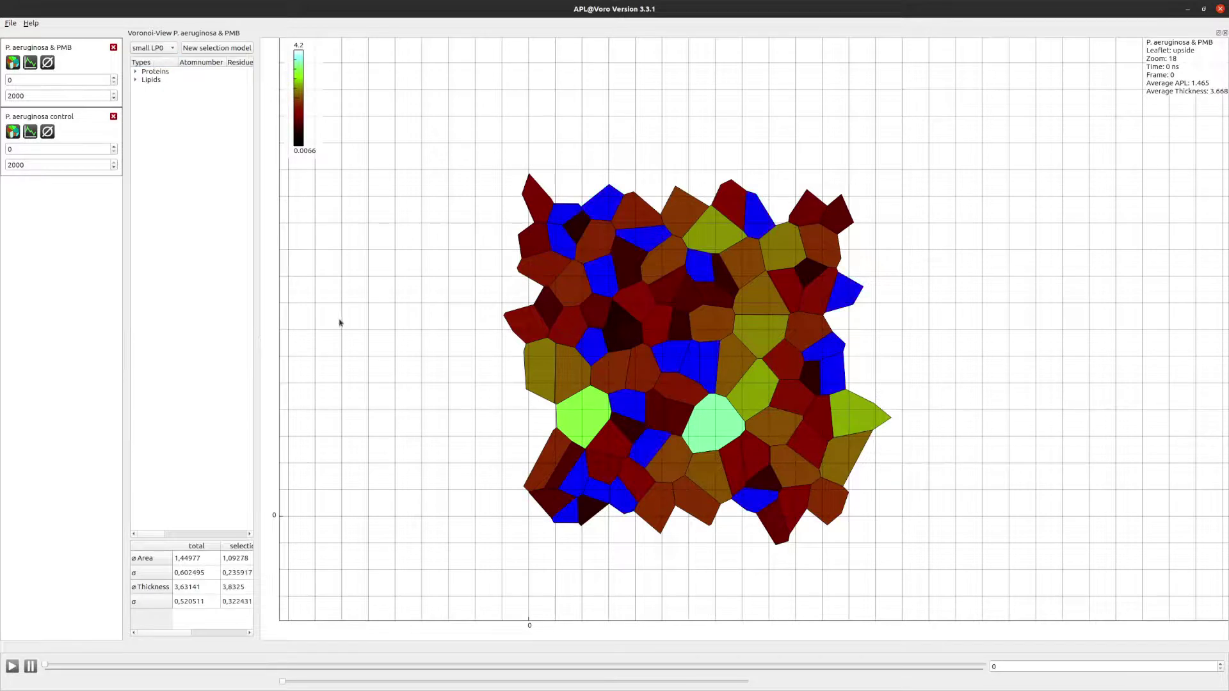
key("Up")
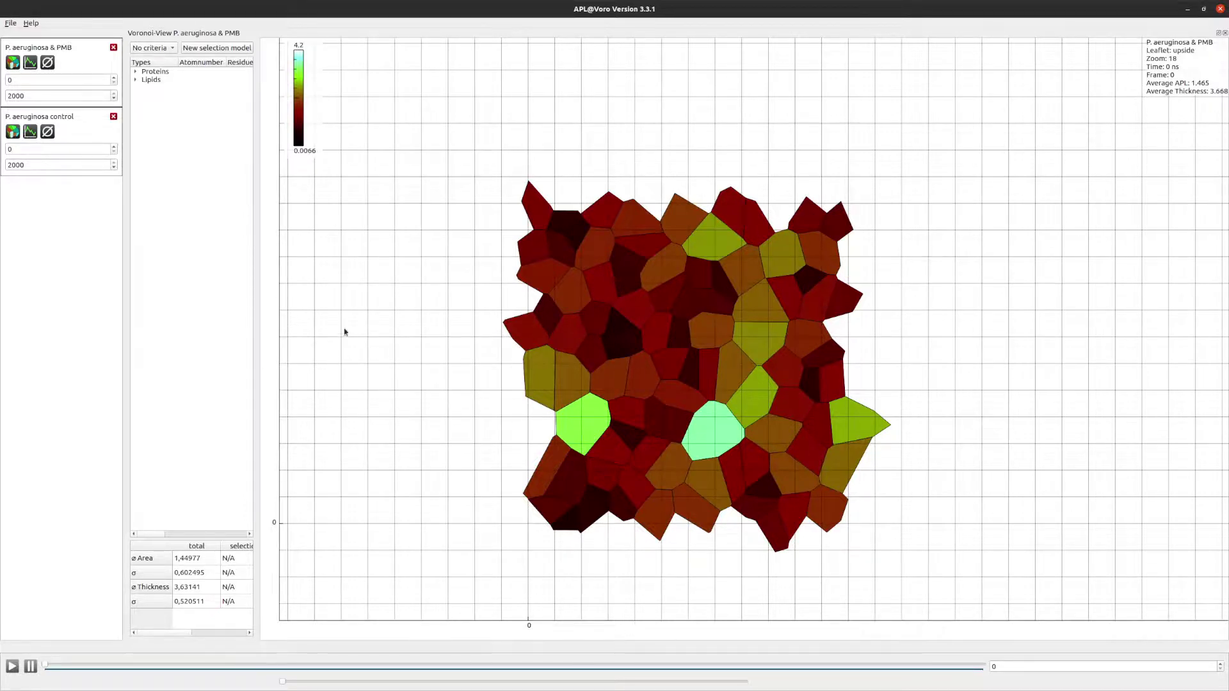
Step: In the Voronoi view settings, set a grey background and light grey cell edges
right_click(335, 251)
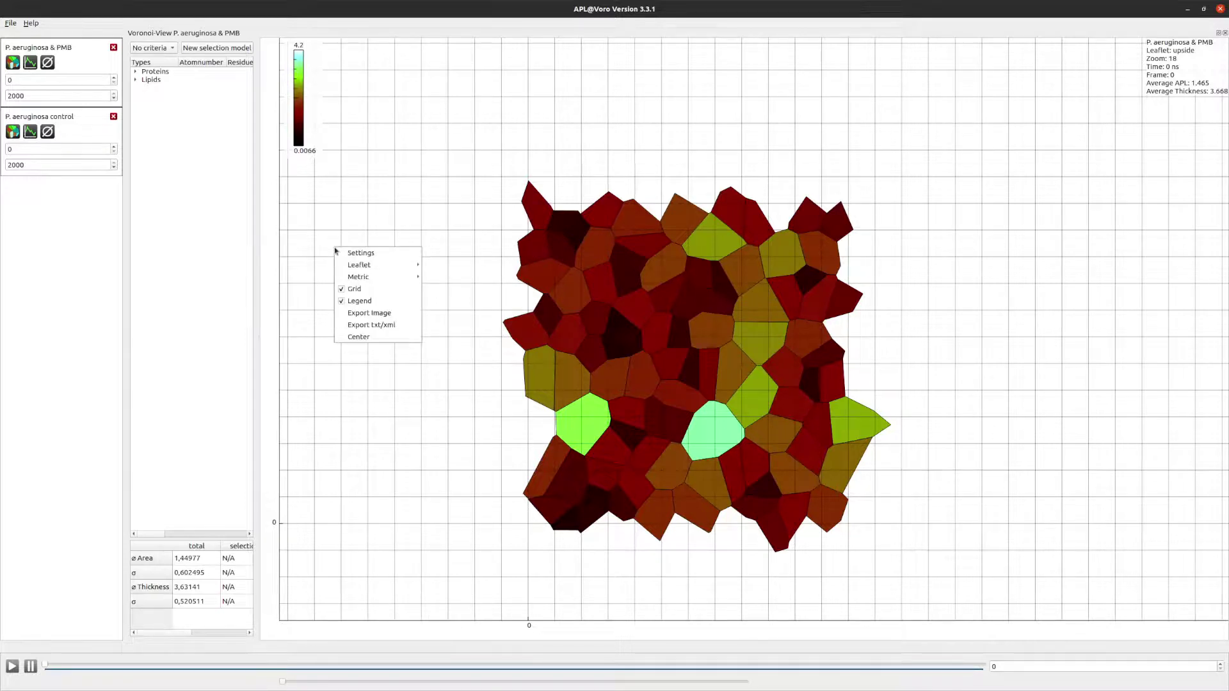
left_click(344, 254)
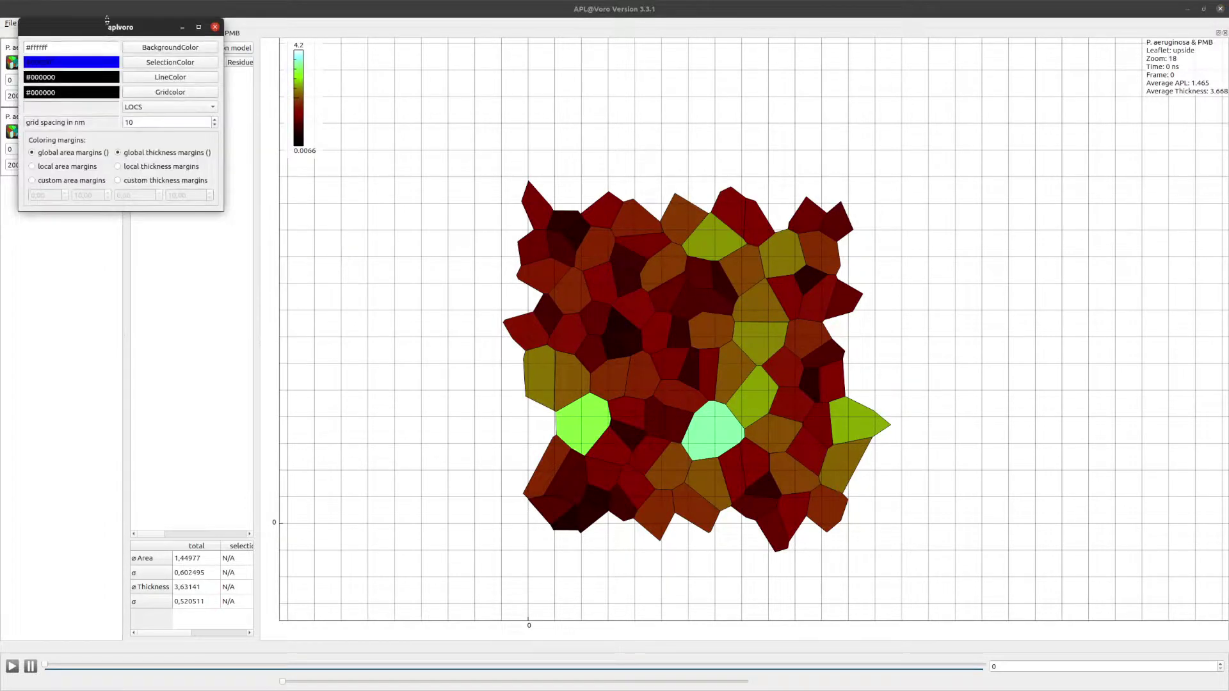
left_click_drag(113, 29, 387, 210)
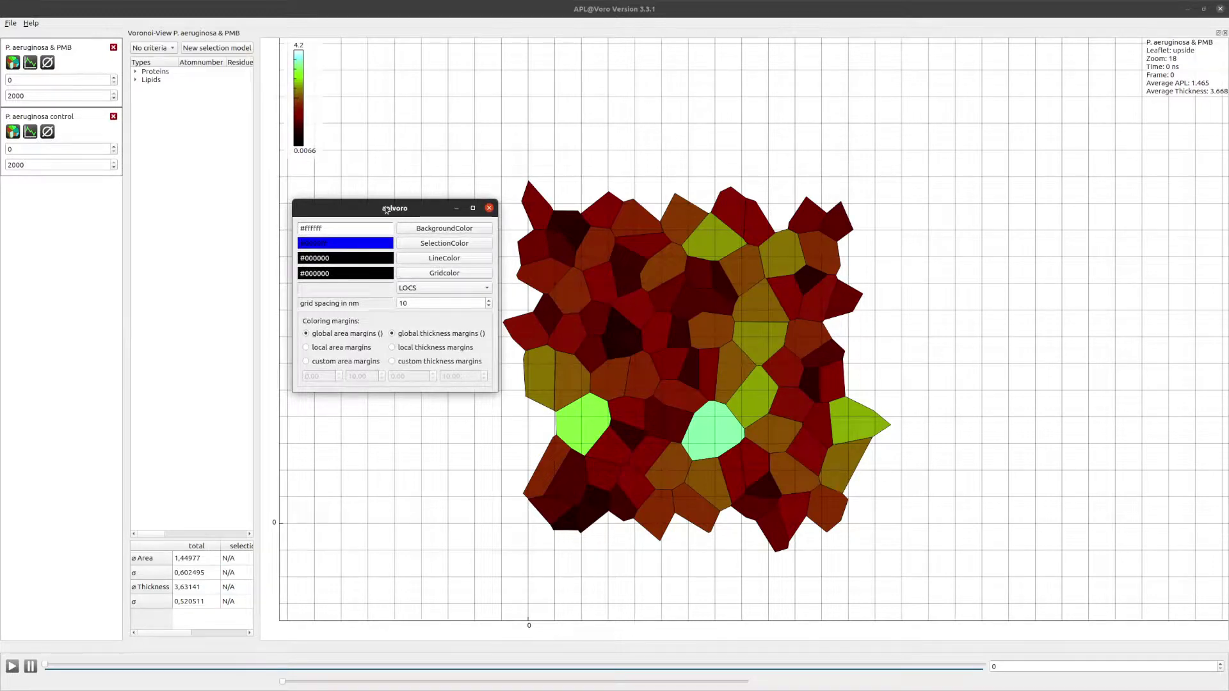
left_click(443, 230)
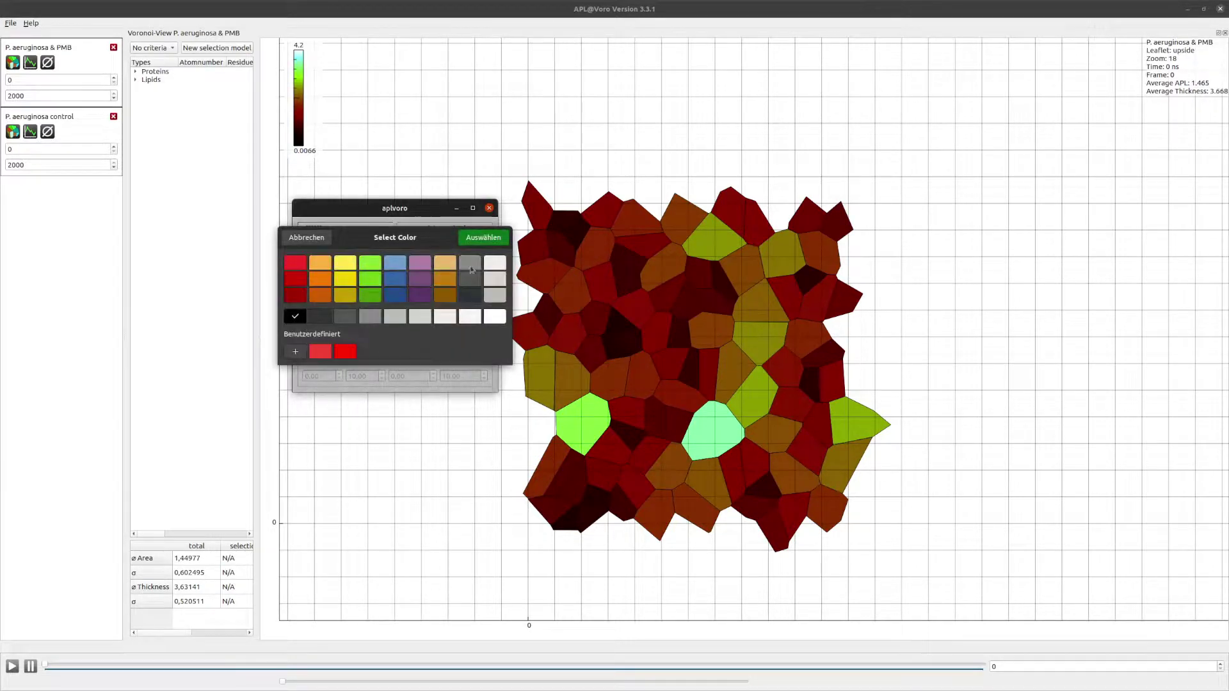
left_click(471, 275)
left_click(483, 237)
left_click(450, 260)
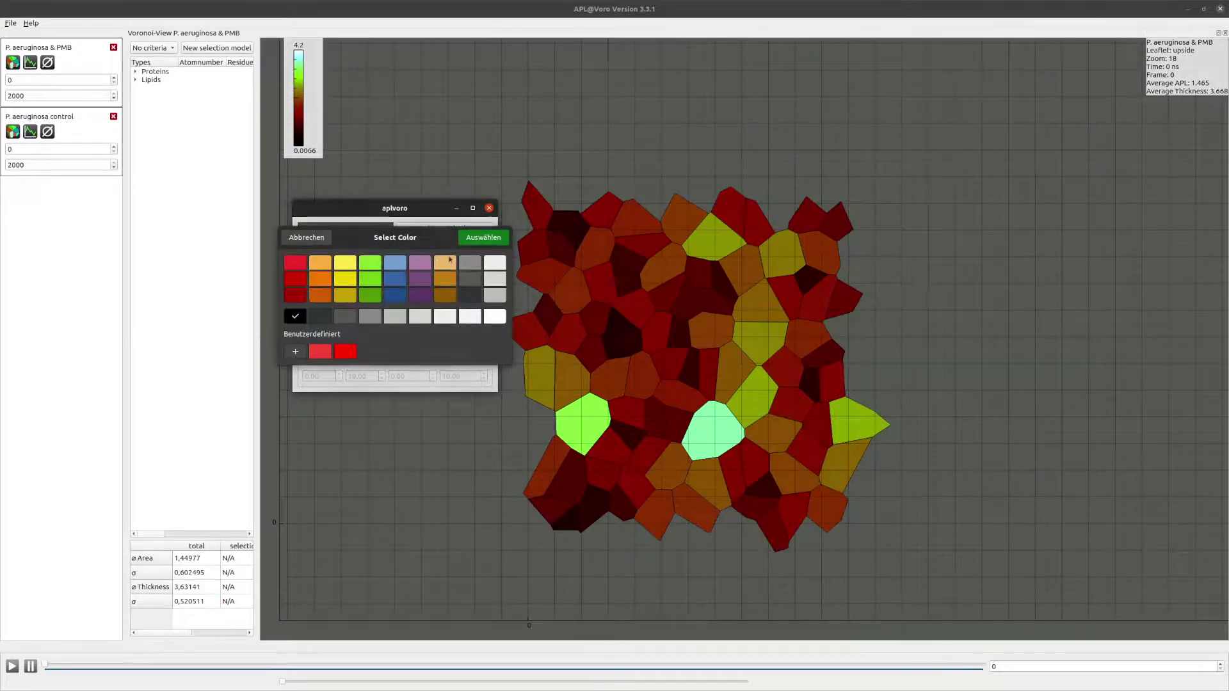
left_click(494, 279)
left_click(483, 237)
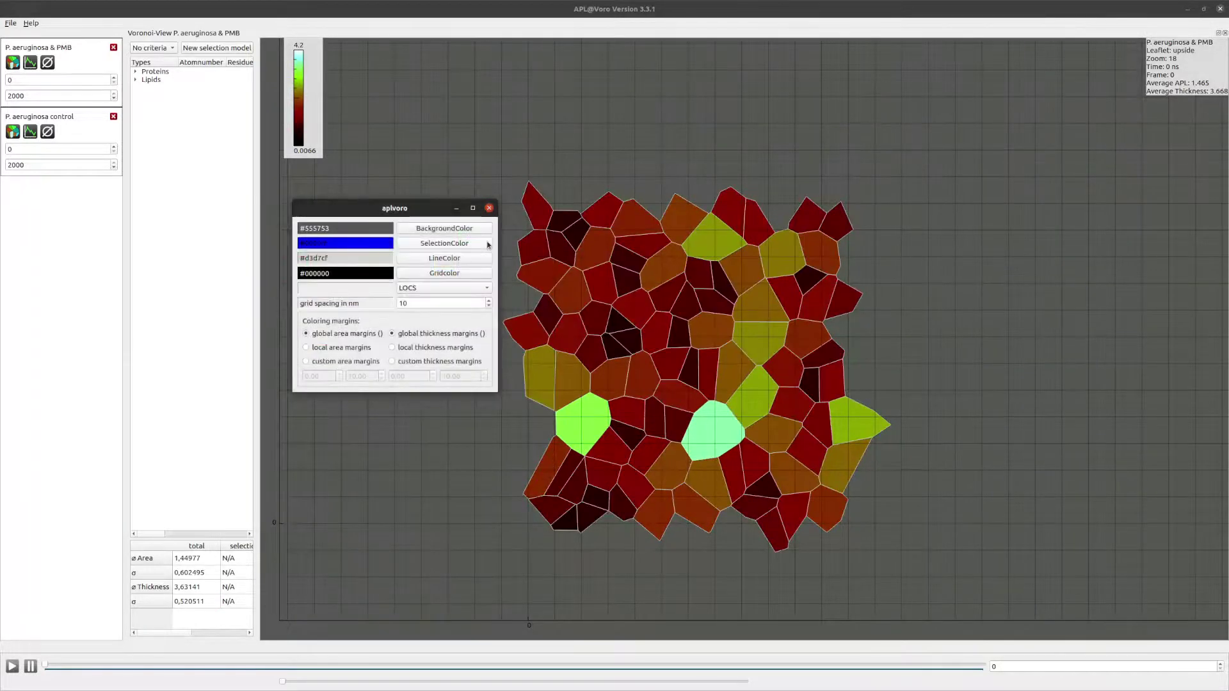
Step: Apply the Heated Object colour map with global area margins, after trying custom limits 1–4
left_click(432, 289)
left_click(439, 315)
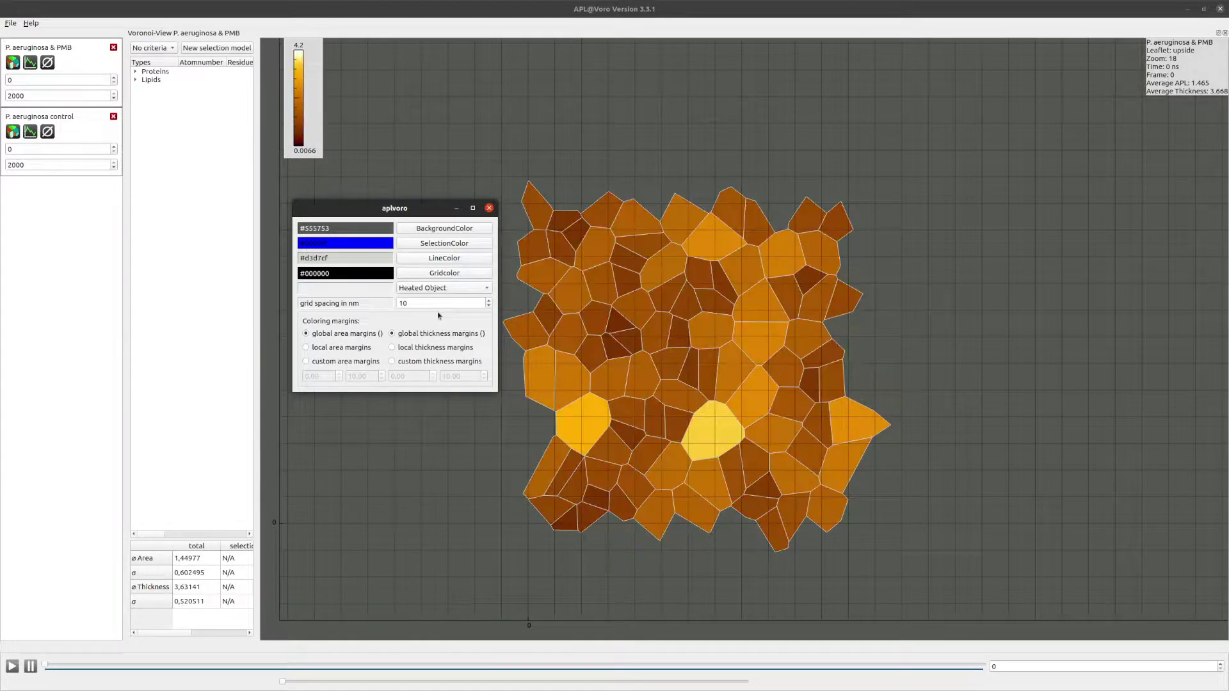
scroll(490, 305, "up", 5)
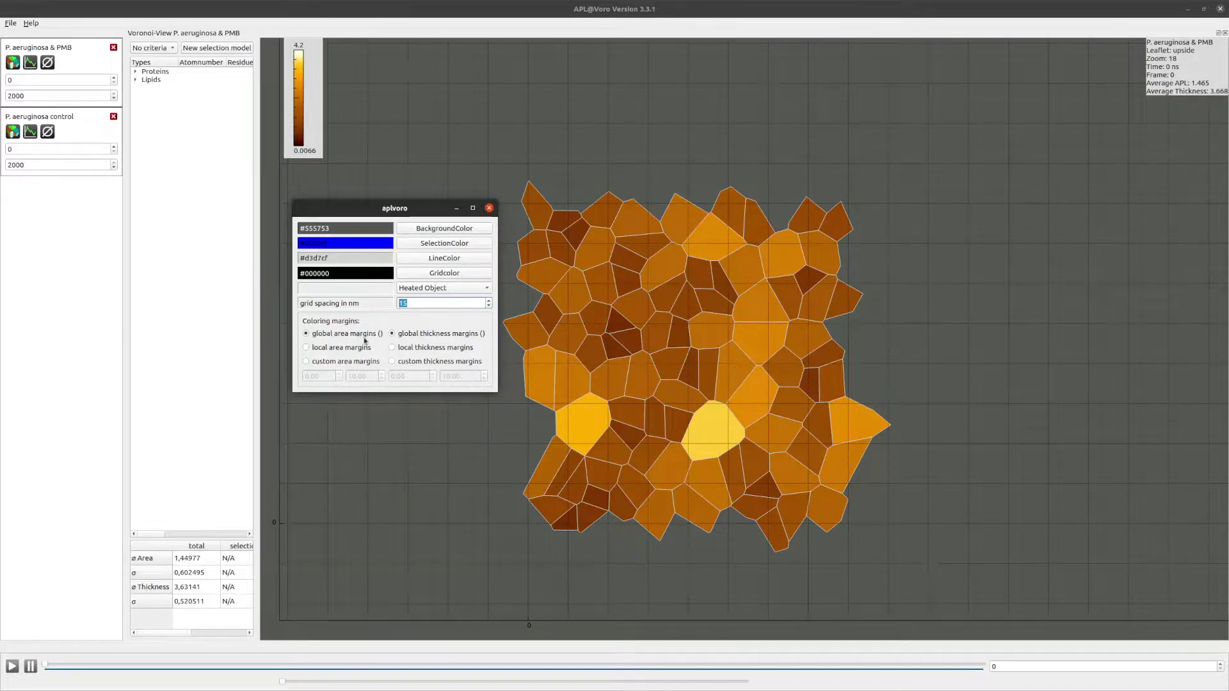
left_click(329, 348)
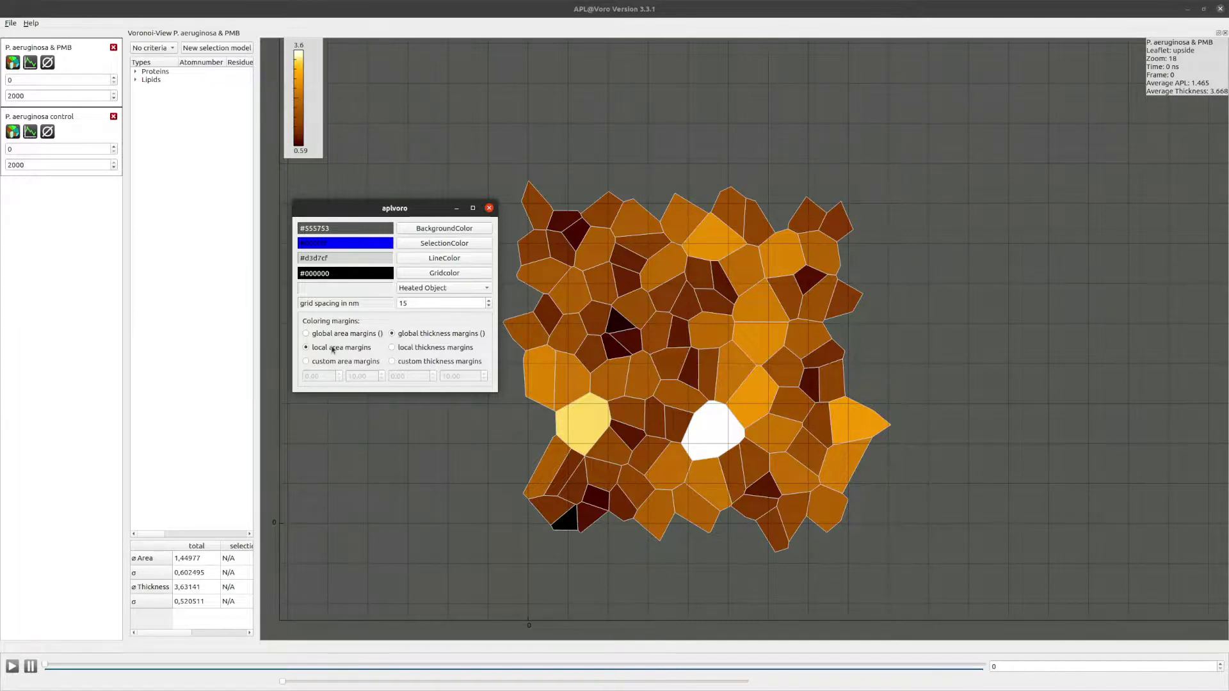
left_click(327, 361)
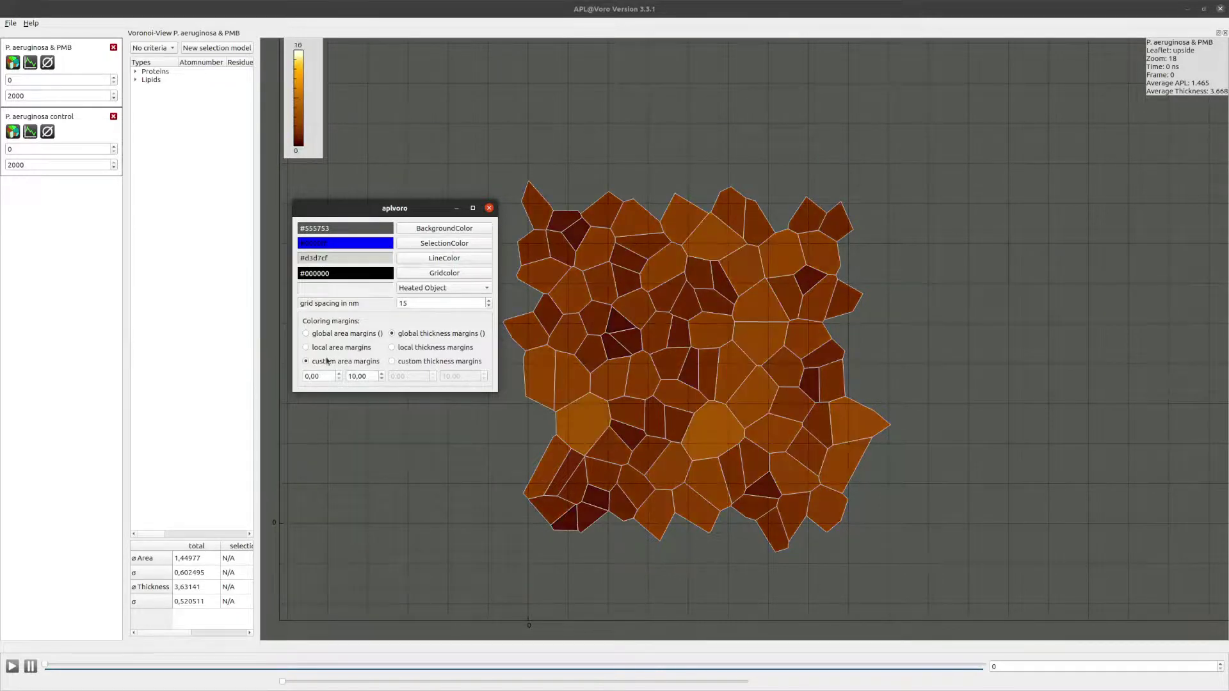
double_click(359, 375)
type("4")
double_click(318, 376)
type("1")
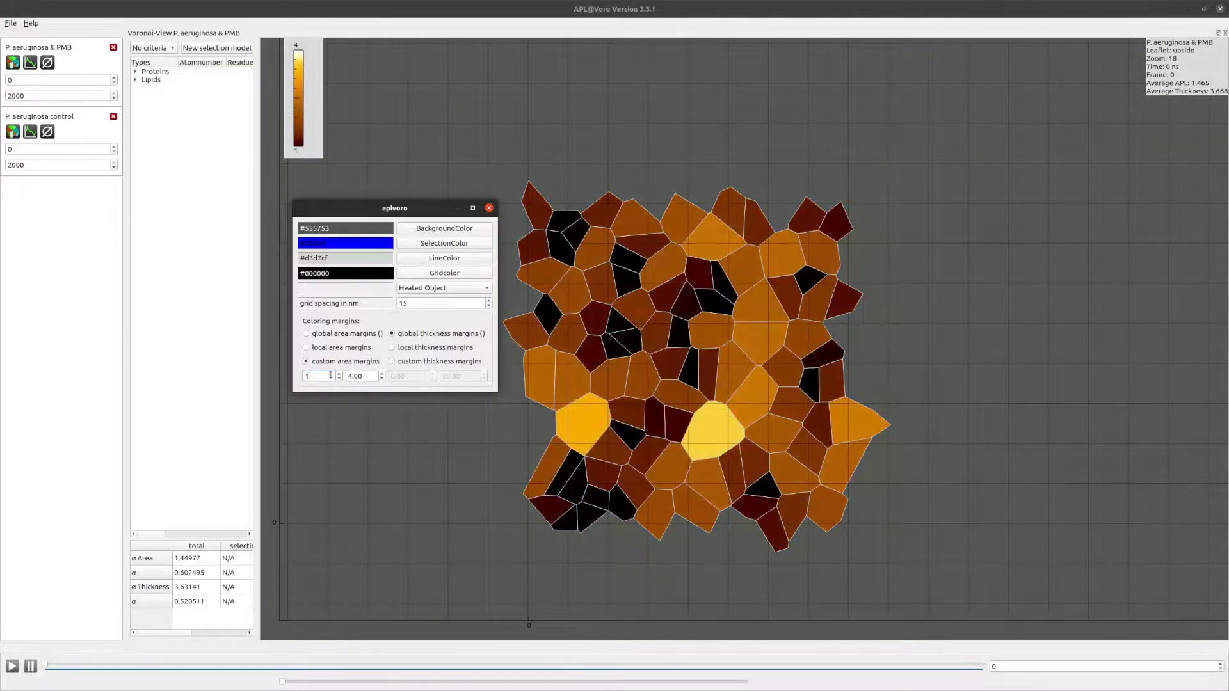
left_click(305, 334)
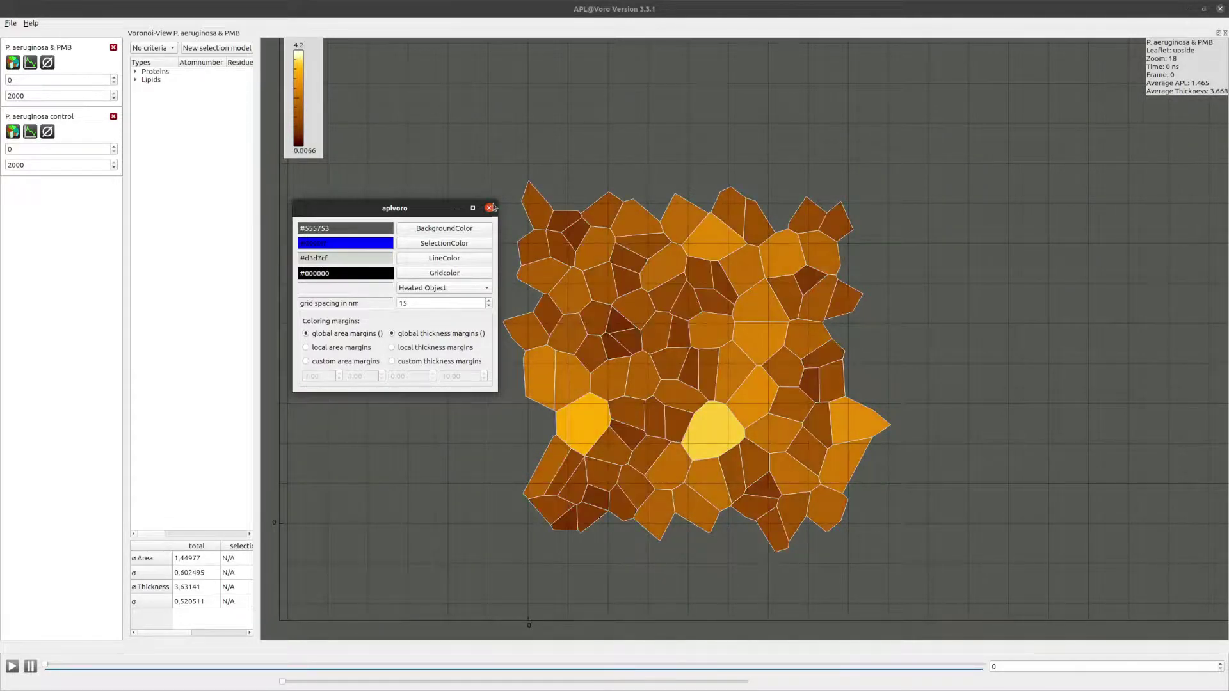
Step: Switch the PMB Voronoi view to the downside leaflet and colour its cells by thickness
left_click(489, 208)
right_click(457, 258)
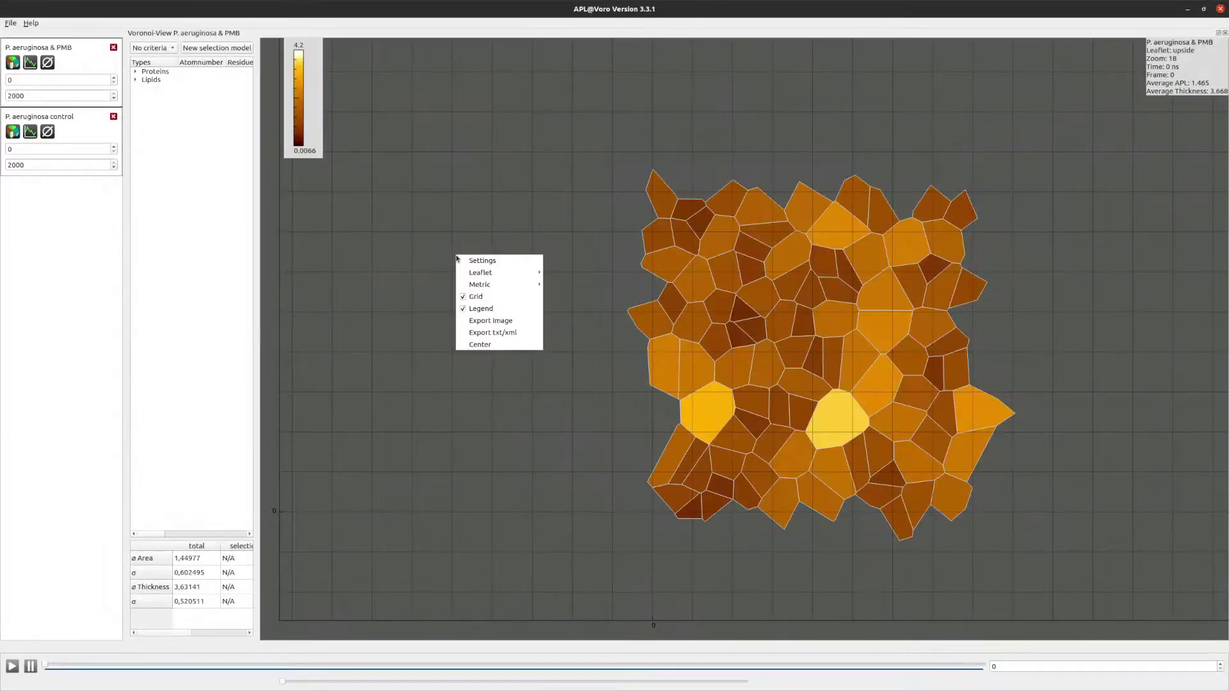
mouse_move(488, 273)
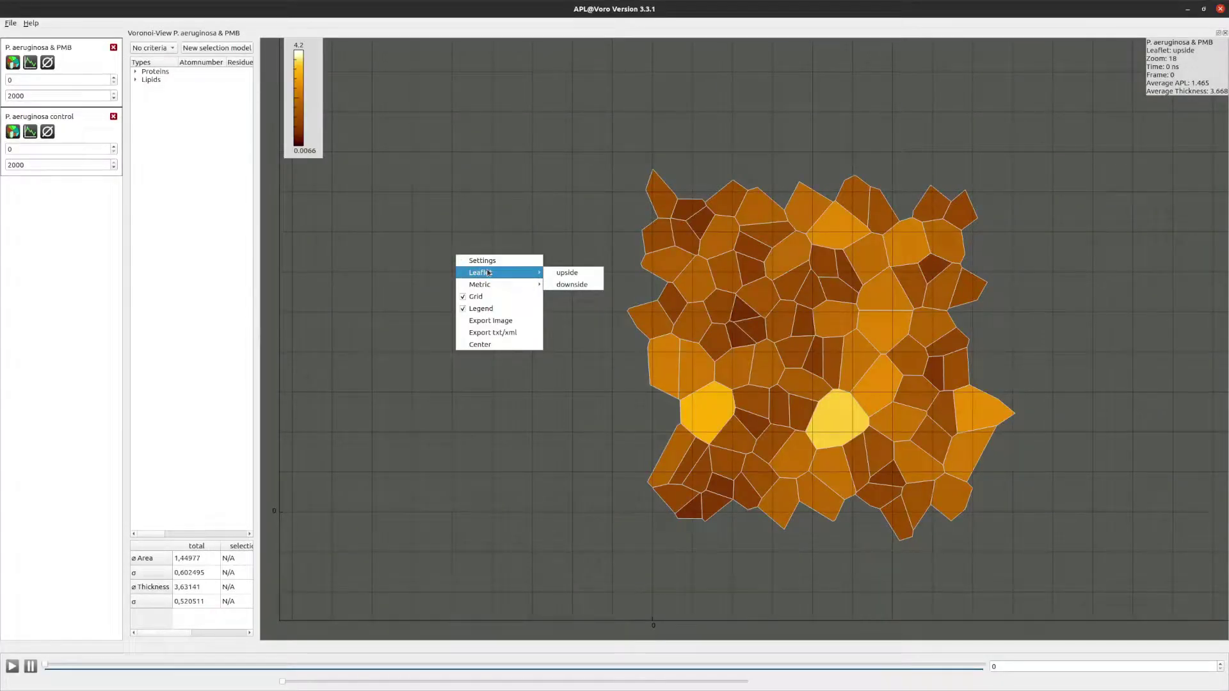
left_click(588, 283)
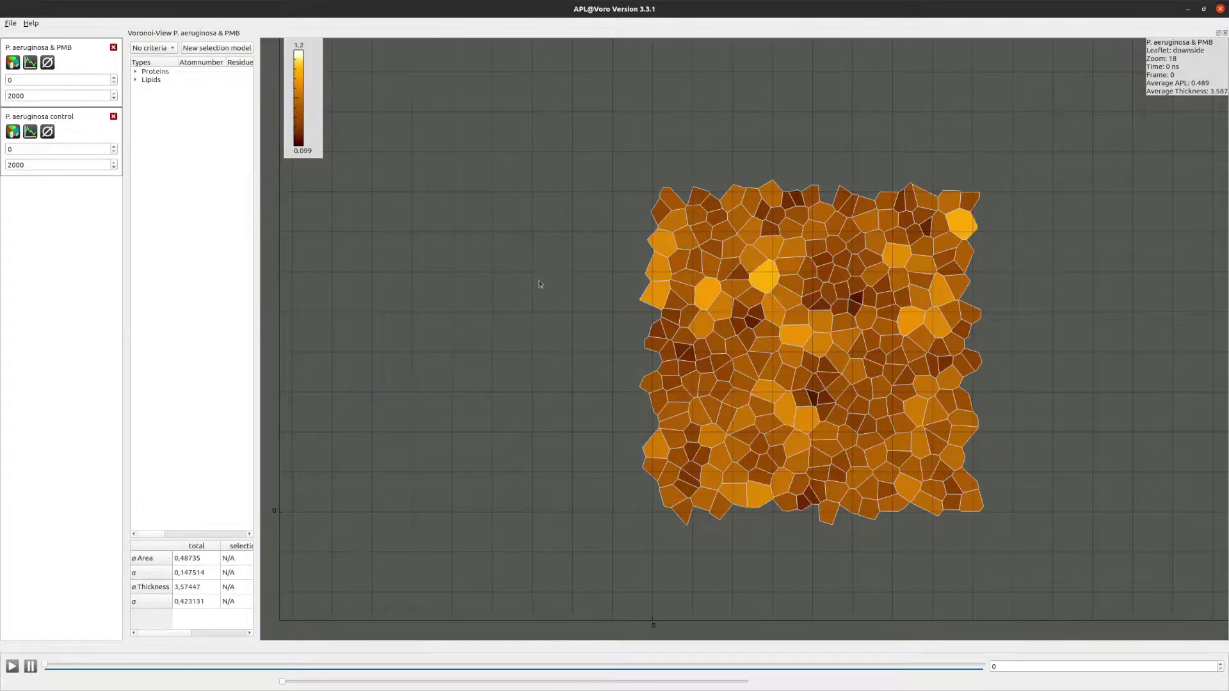
right_click(468, 279)
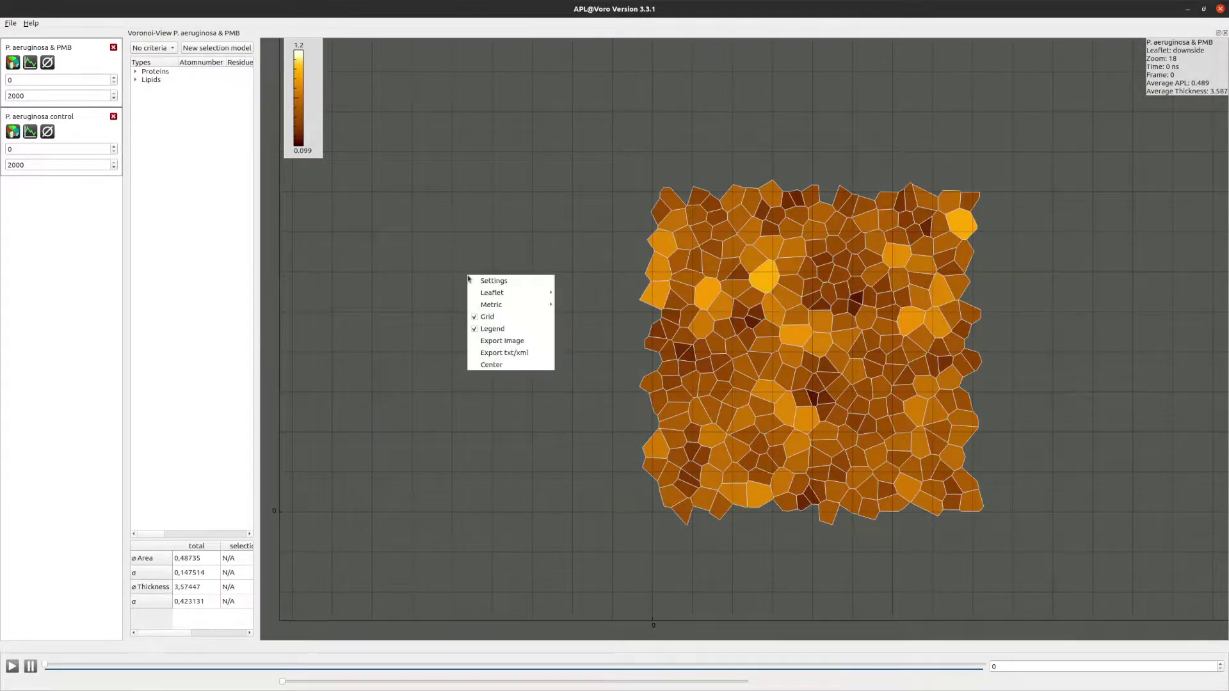
mouse_move(506, 305)
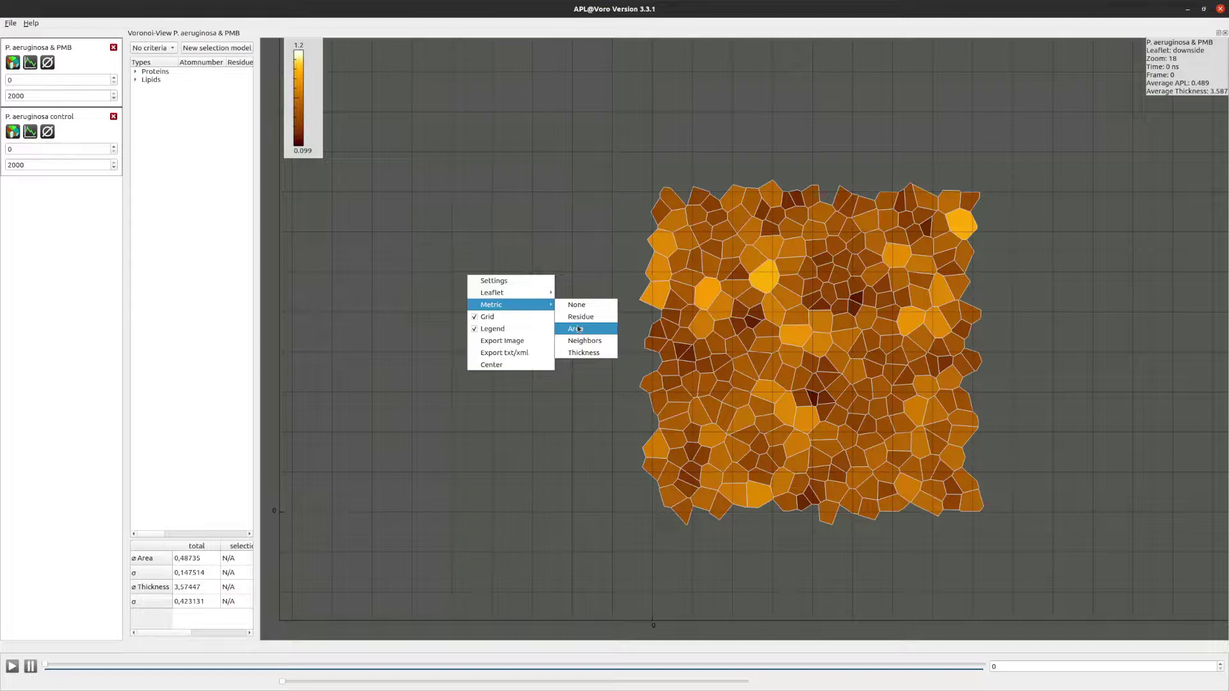
left_click(585, 351)
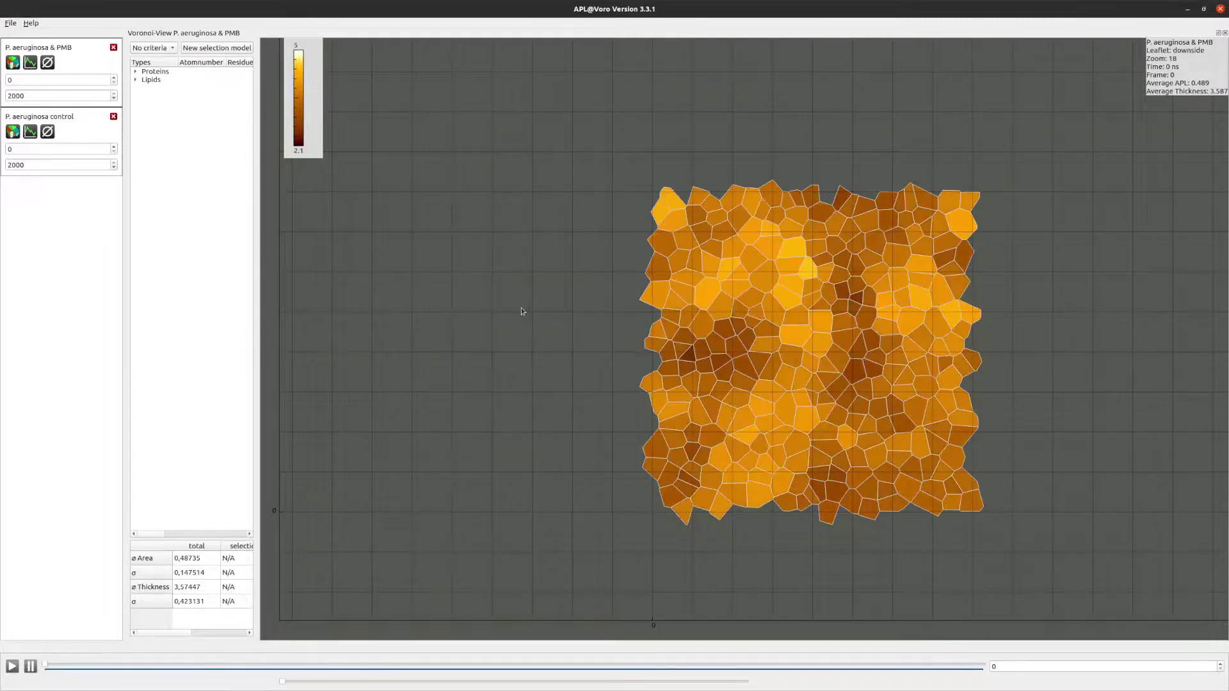
Step: Hide the background grid and the colour legend on the PMB Voronoi map
right_click(495, 285)
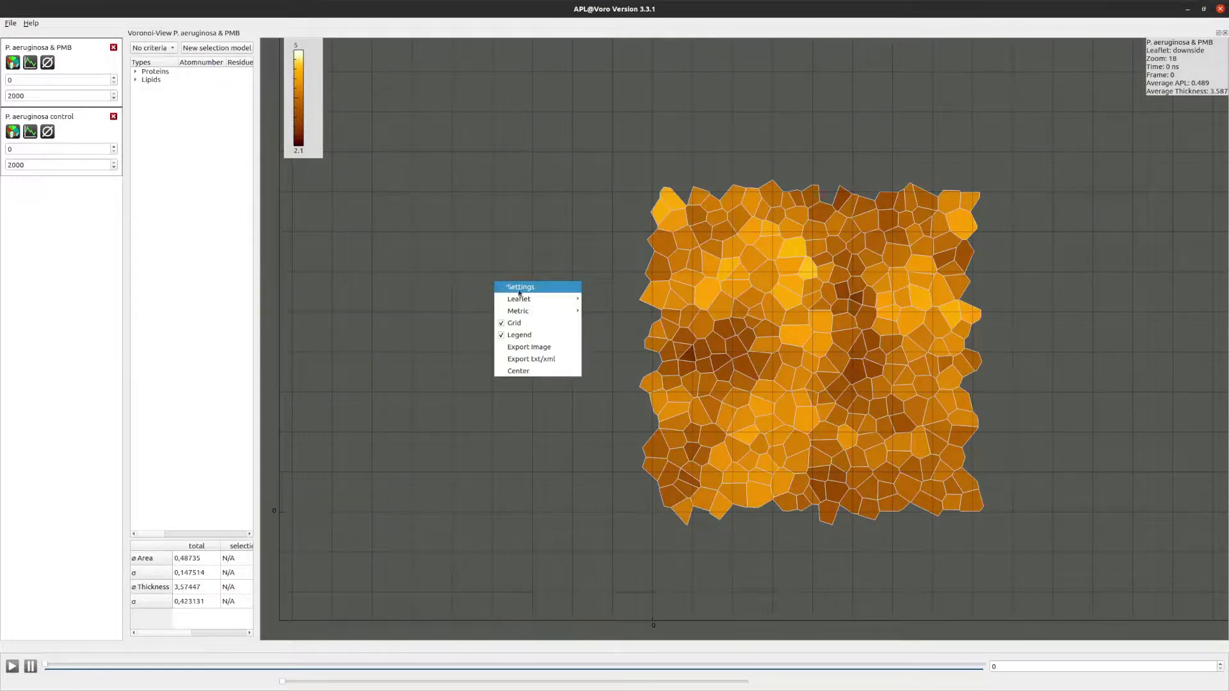
left_click(537, 323)
right_click(518, 289)
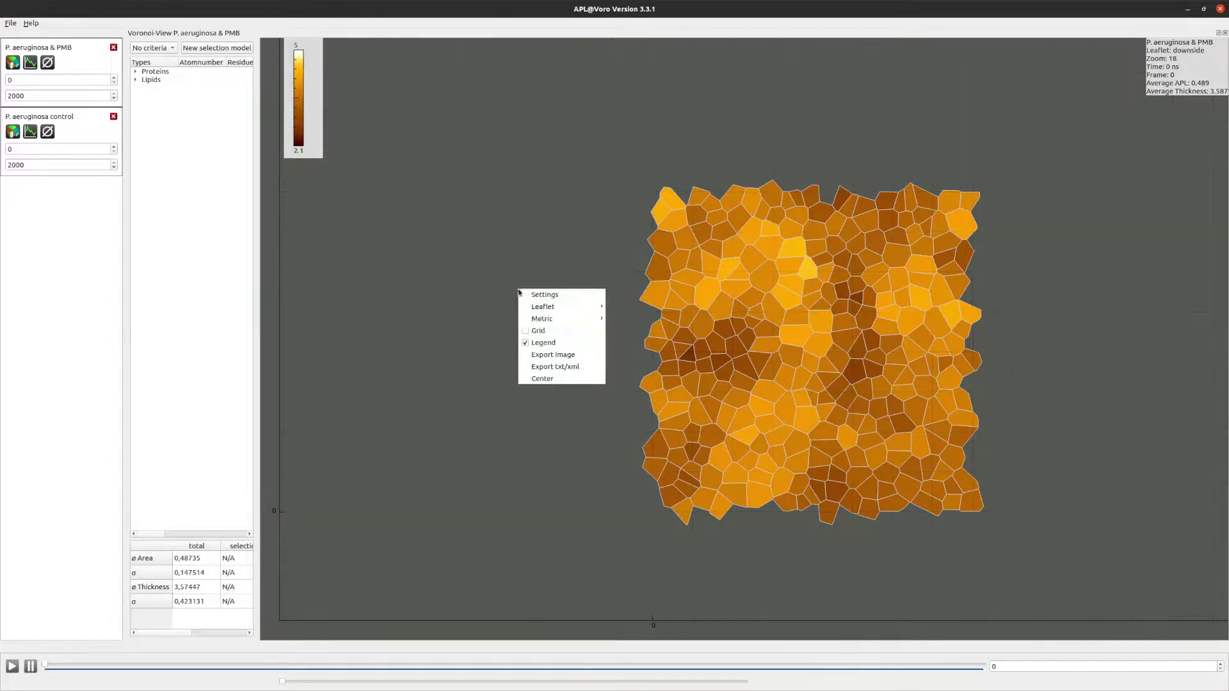
left_click(547, 341)
Step: Pan the membrane far to the left, then recentre it in the view
right_click(508, 300)
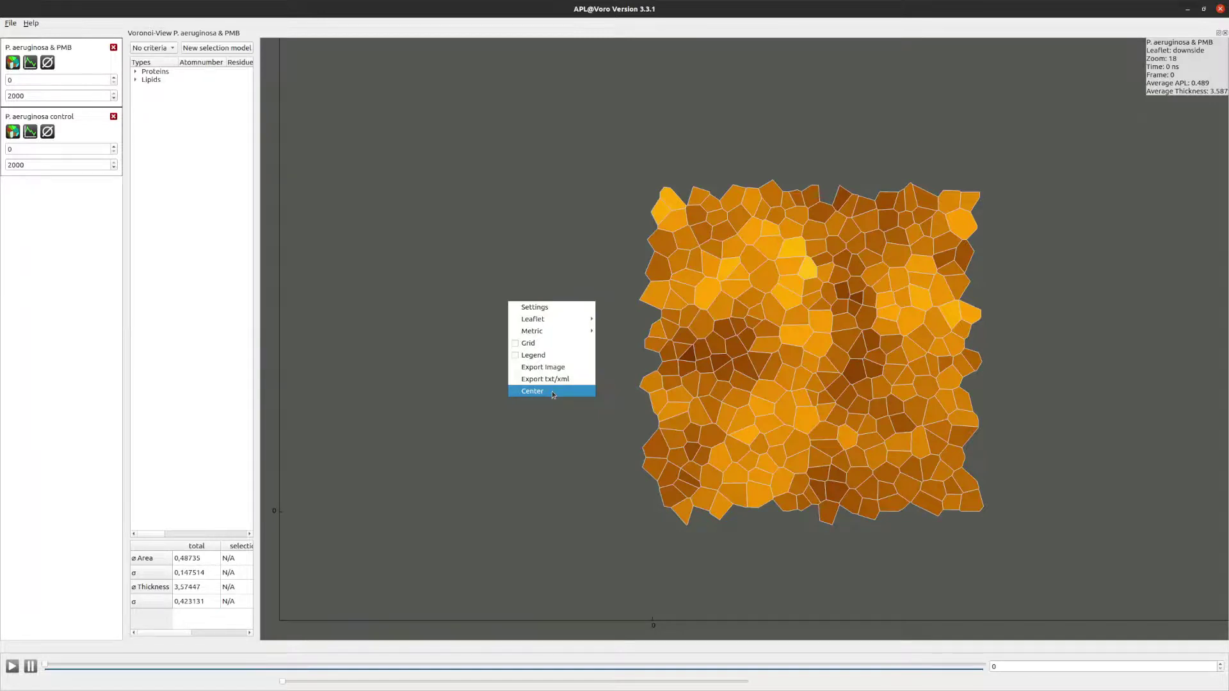
left_click(545, 244)
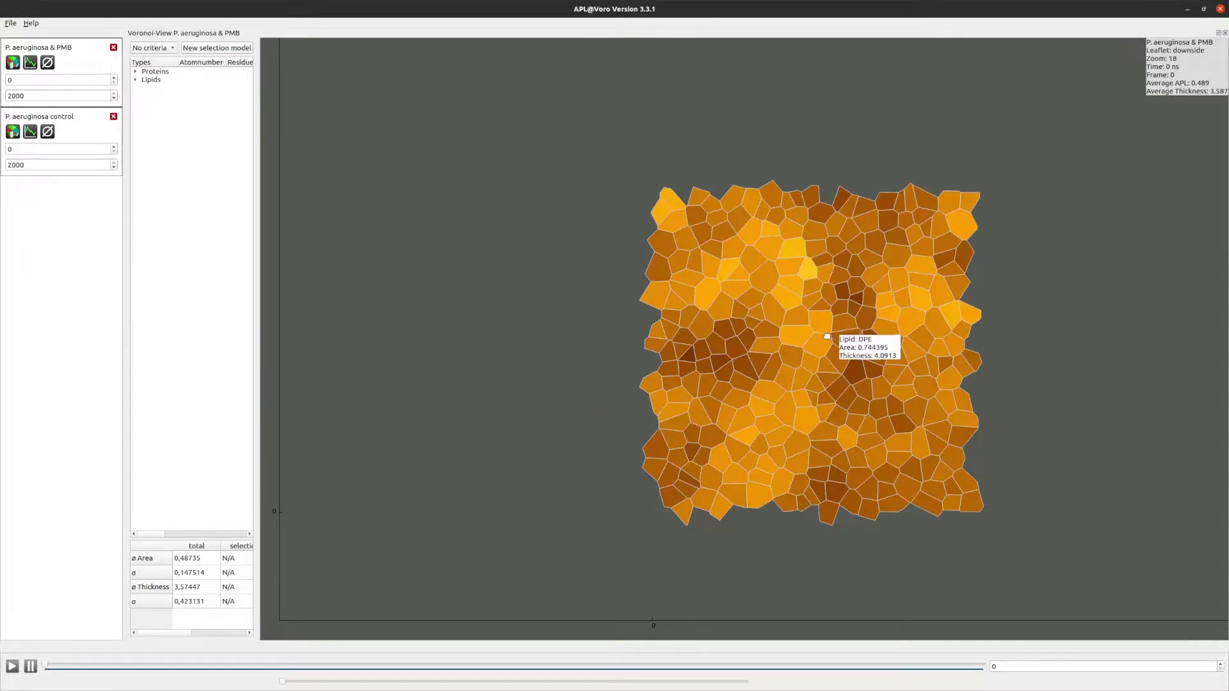
left_click_drag(834, 334, 203, 324)
right_click(505, 337)
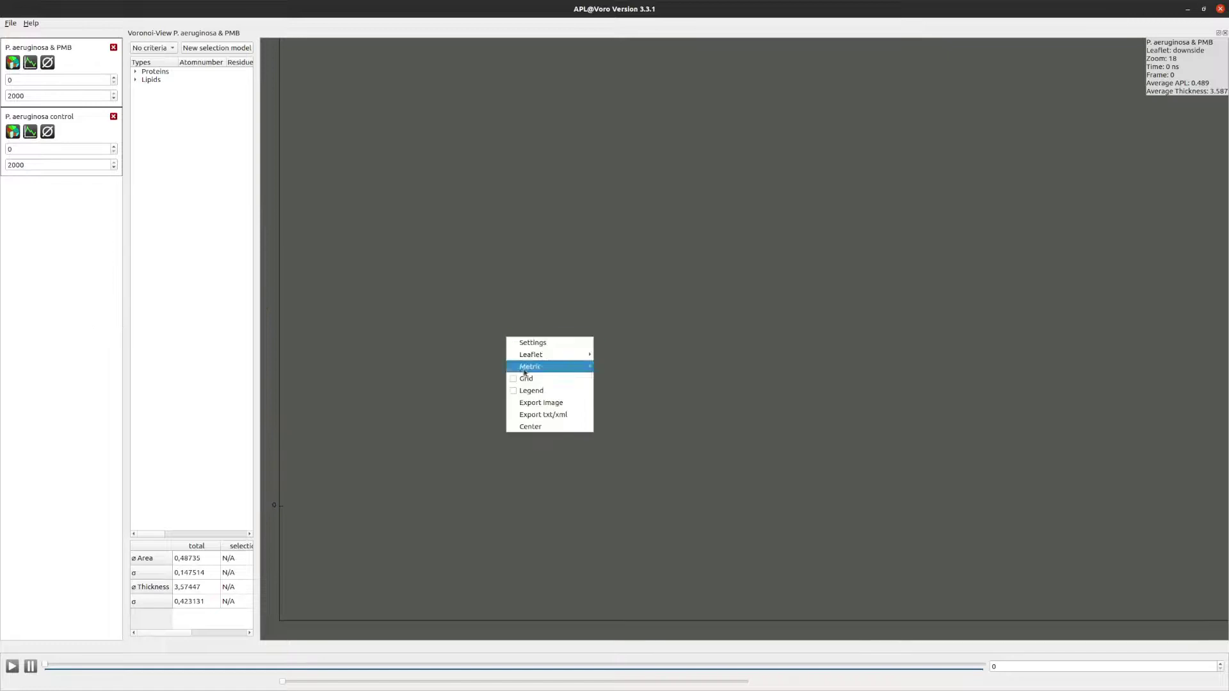
left_click(537, 428)
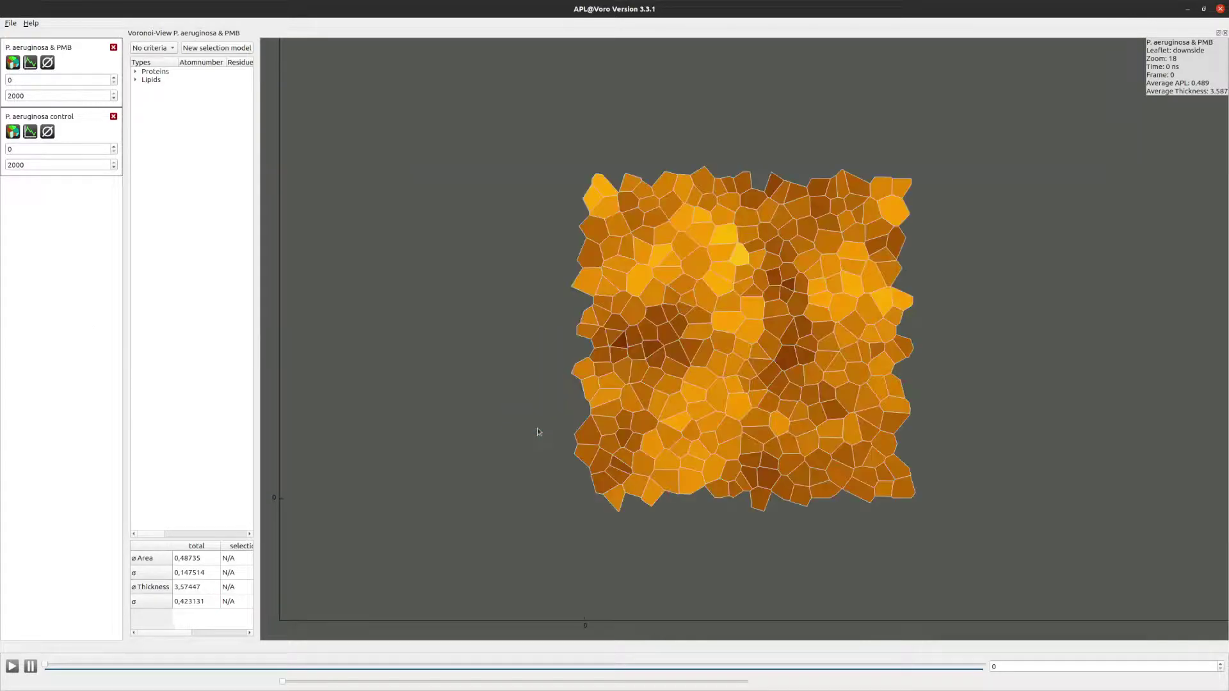
right_click(455, 327)
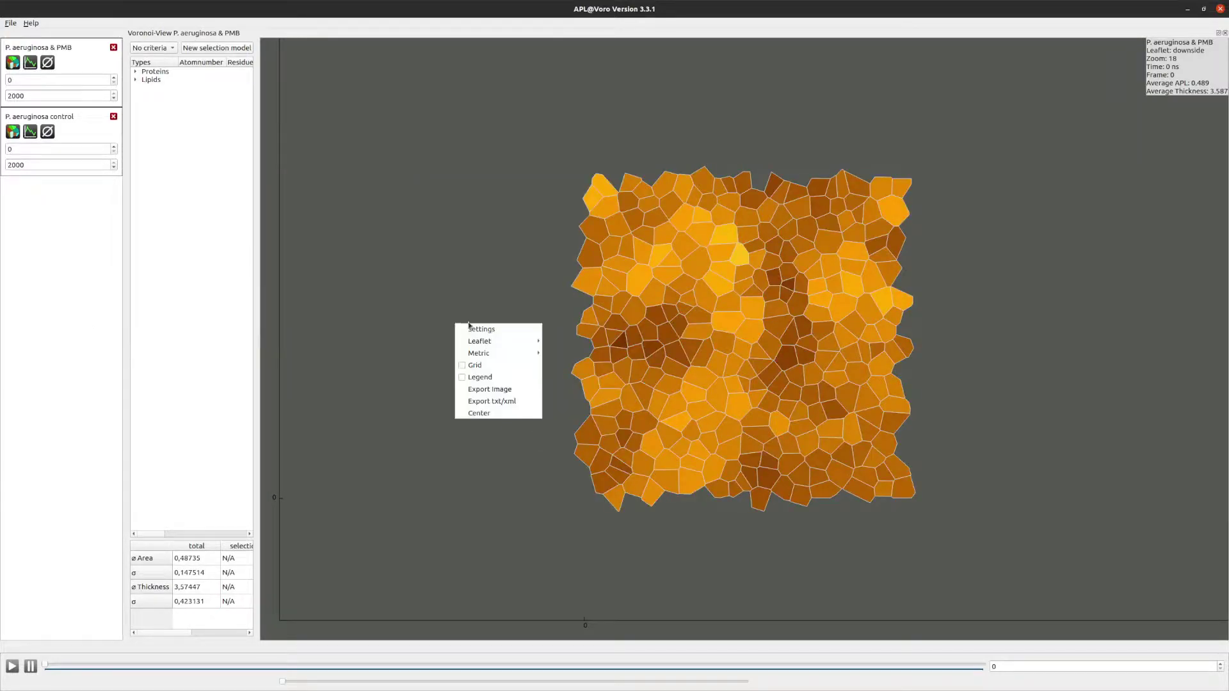
Step: Set up a txt/xml export for frames 0–2000, printing only the small LP0 selection
left_click(498, 403)
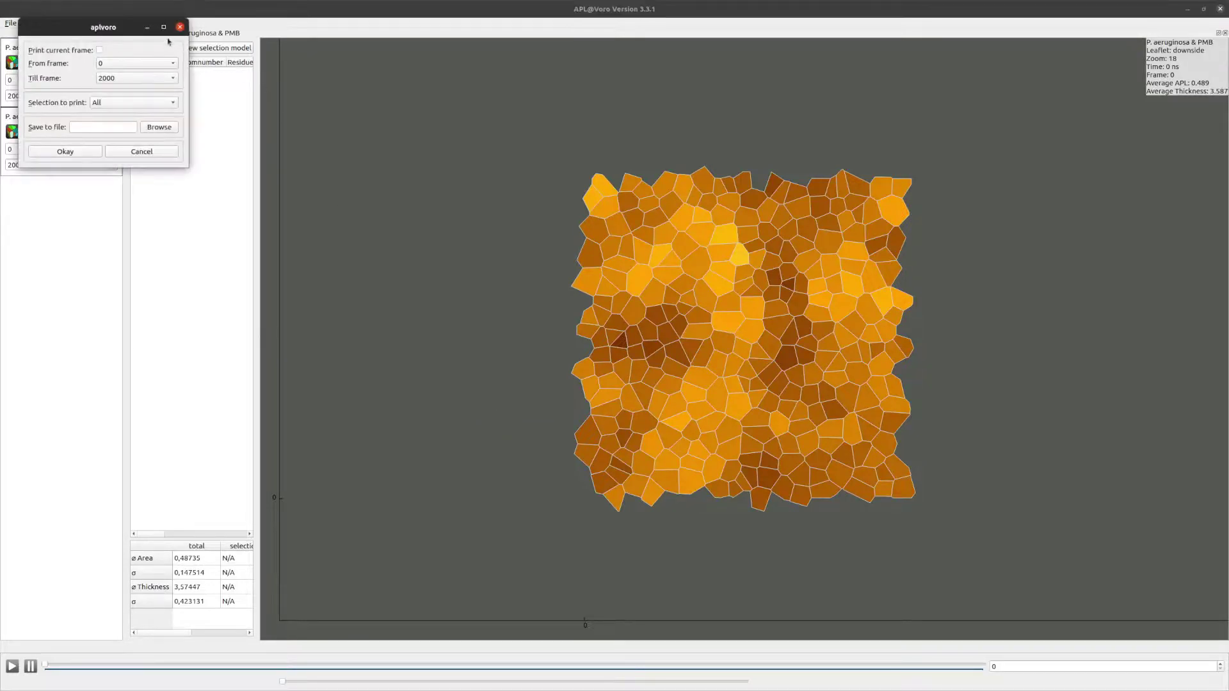
left_click_drag(129, 32, 485, 219)
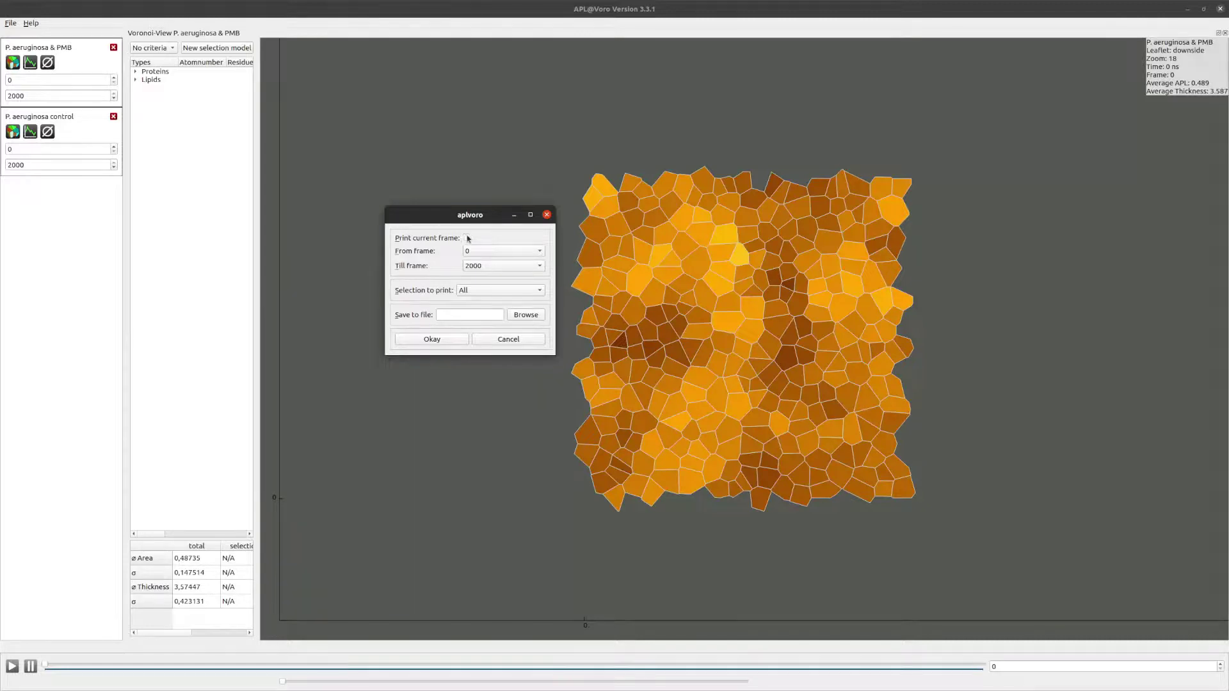
left_click(510, 293)
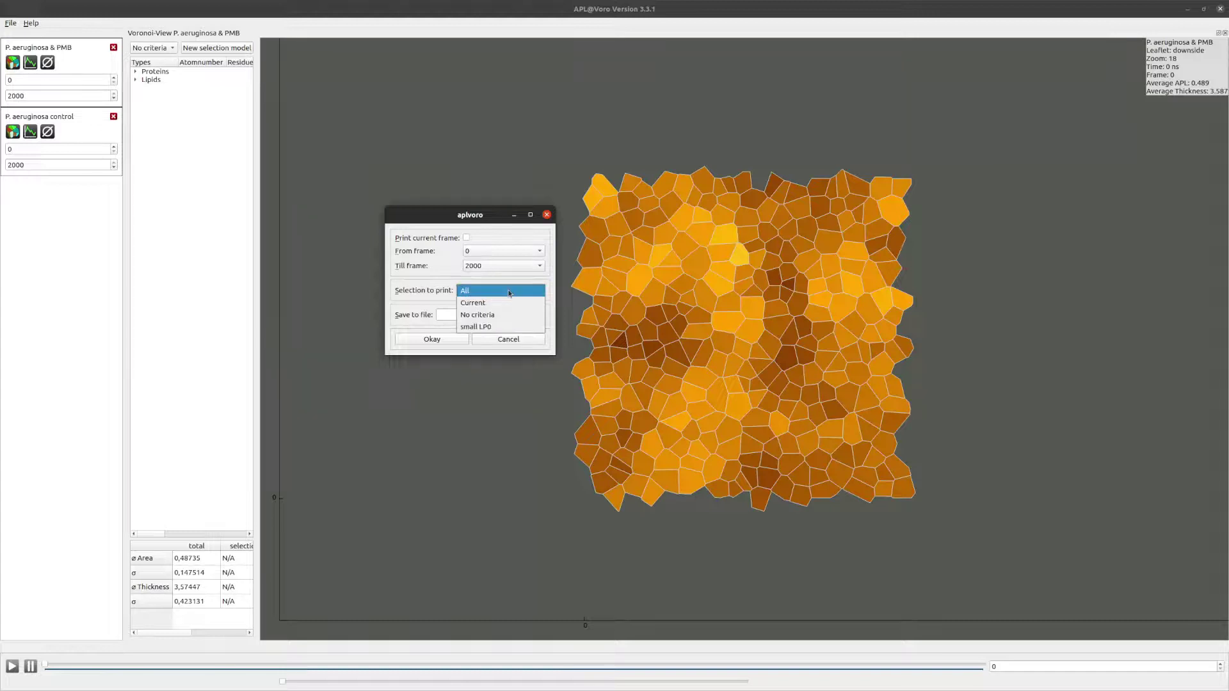
left_click(507, 325)
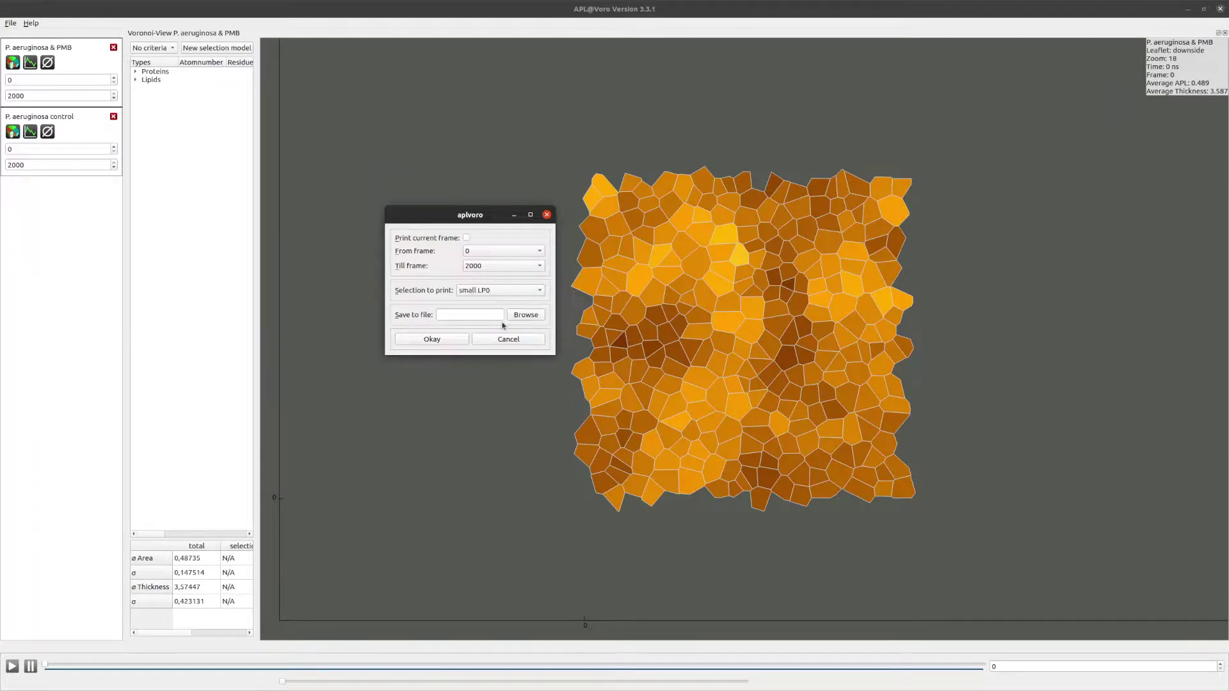
Step: Cancel the export, close the Voronoi view and open a time plot panel
left_click(507, 342)
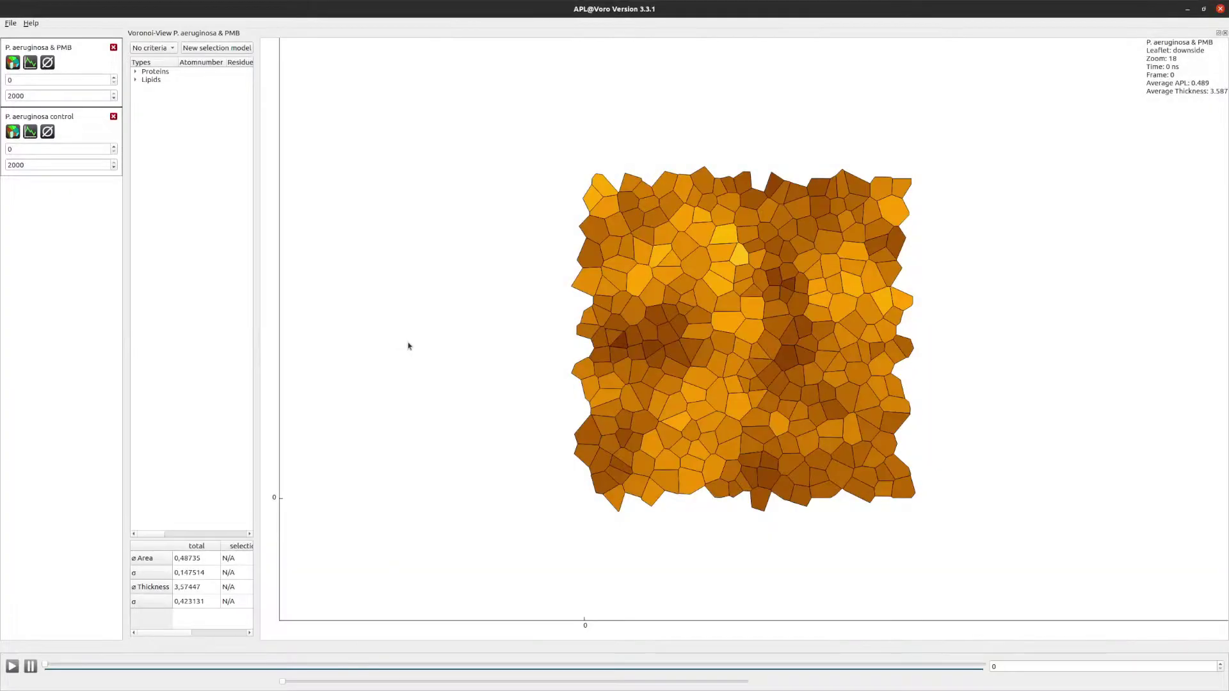
left_click(1225, 33)
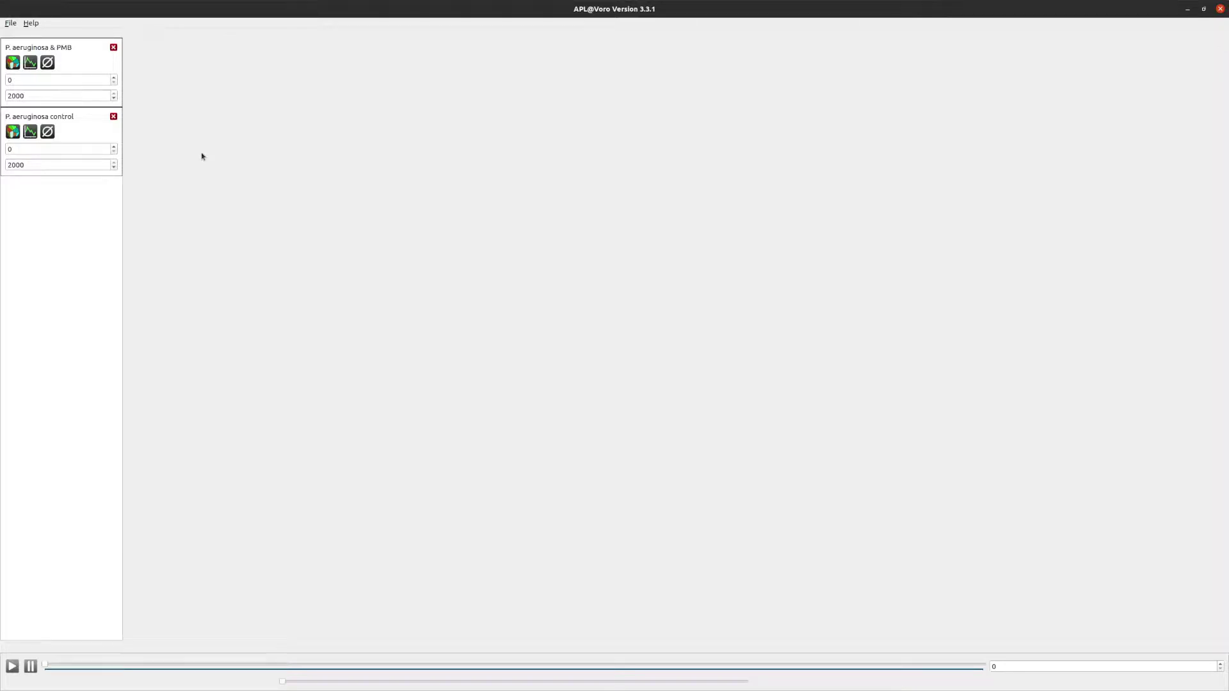
left_click(30, 63)
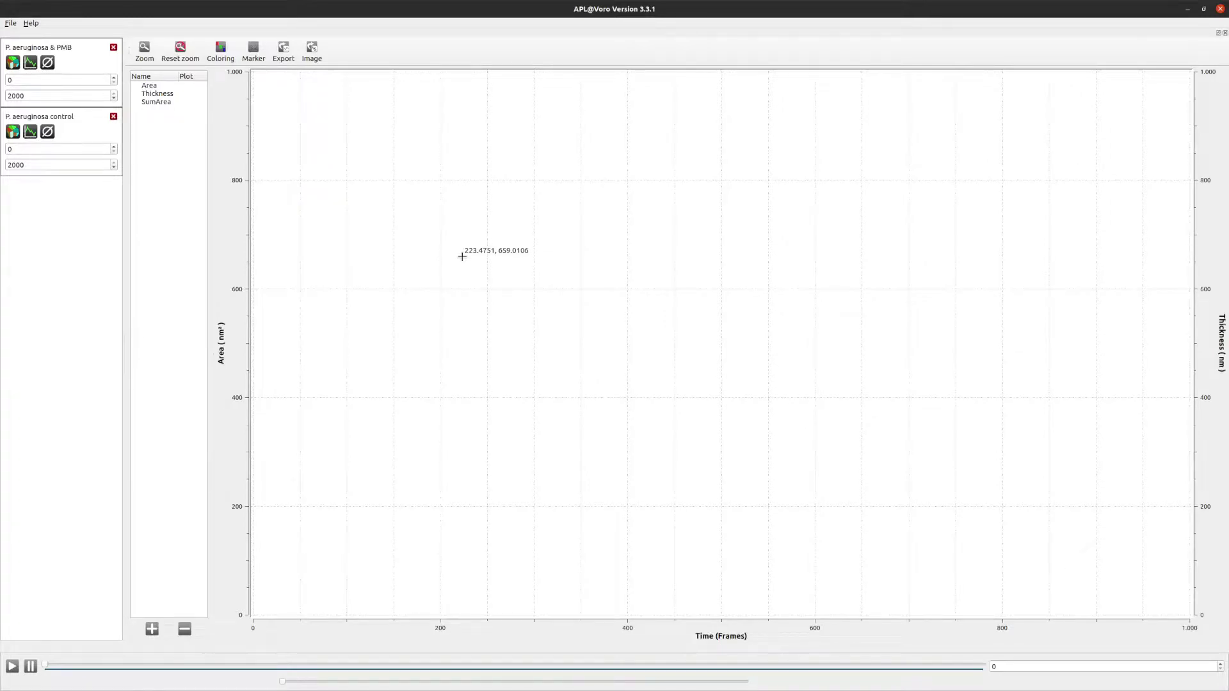
Step: Start a new curve plotting average area per lipid for the P. aeruginosa & PMB upside leaflet
left_click(151, 630)
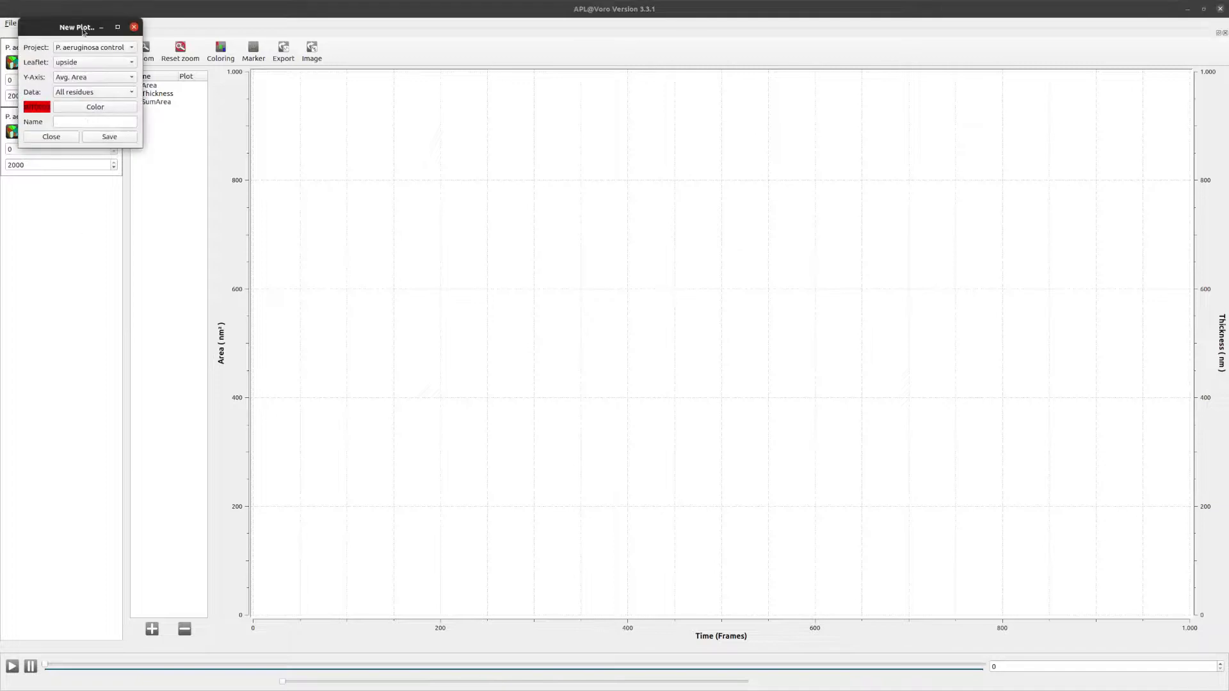
left_click_drag(82, 31, 445, 235)
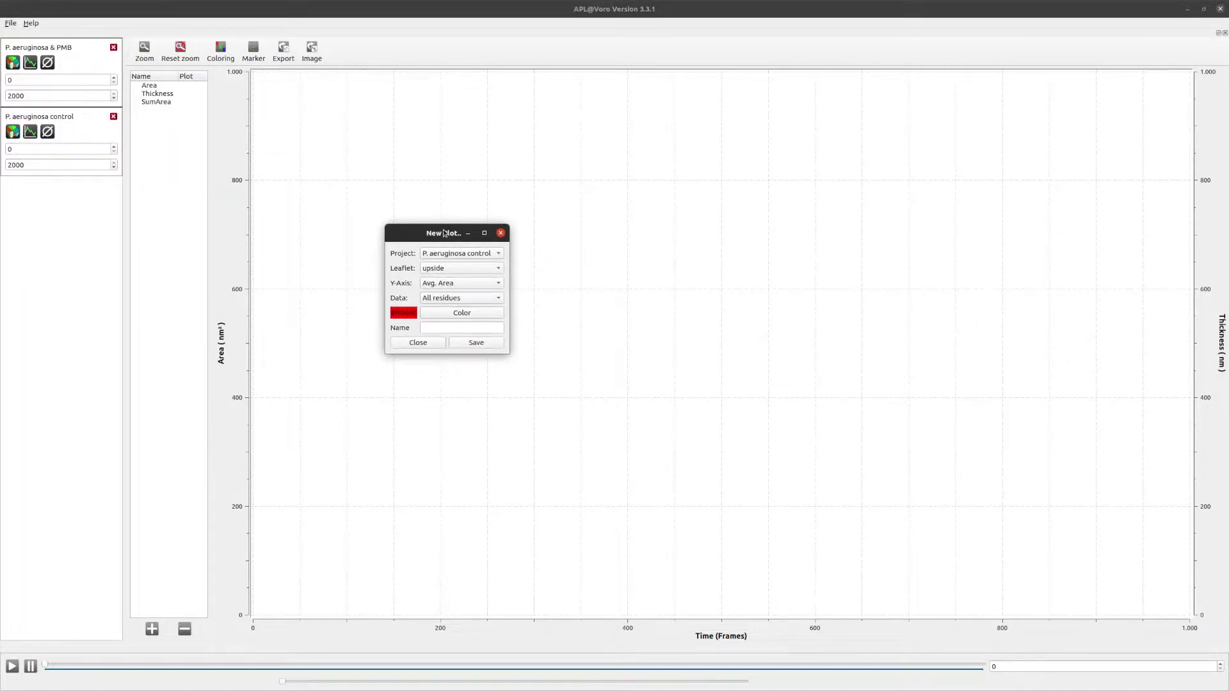
left_click(471, 254)
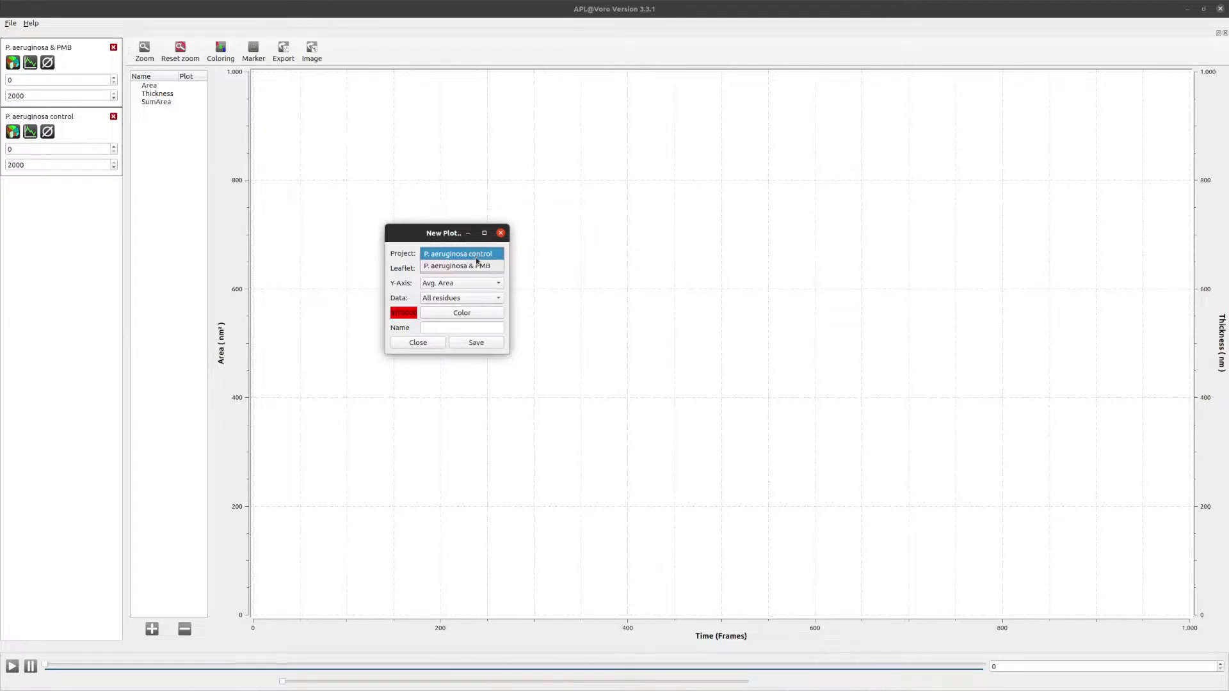
left_click(474, 266)
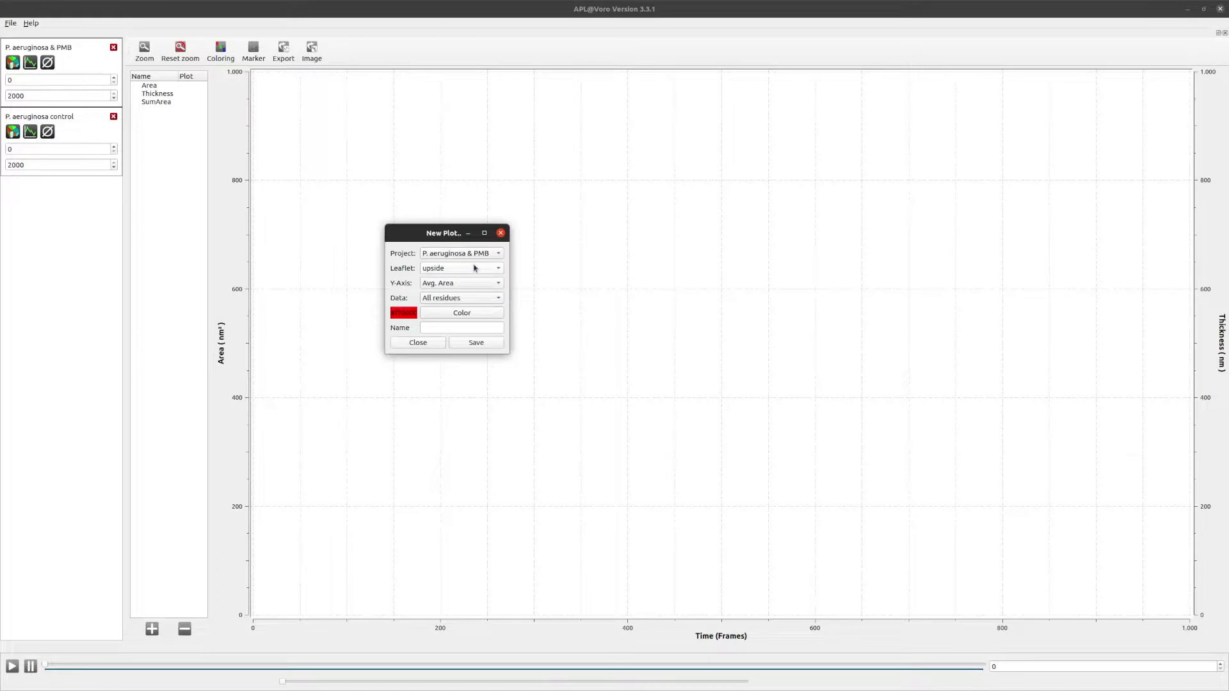
left_click(477, 273)
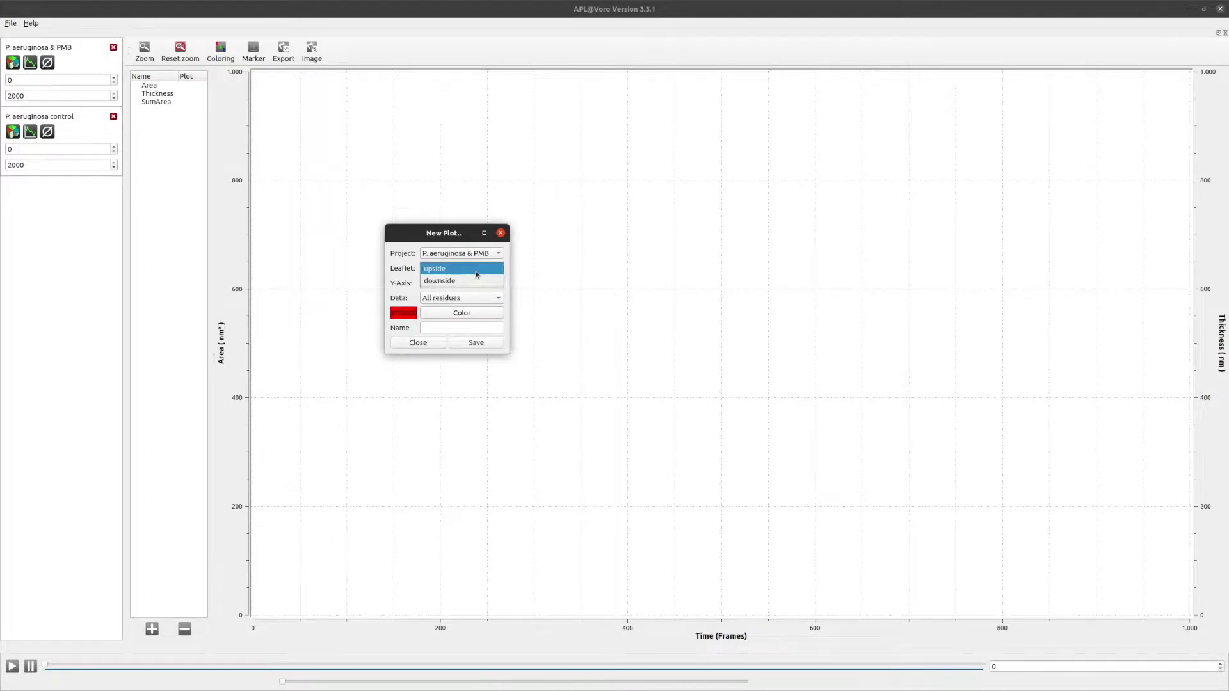
left_click(476, 274)
left_click(474, 284)
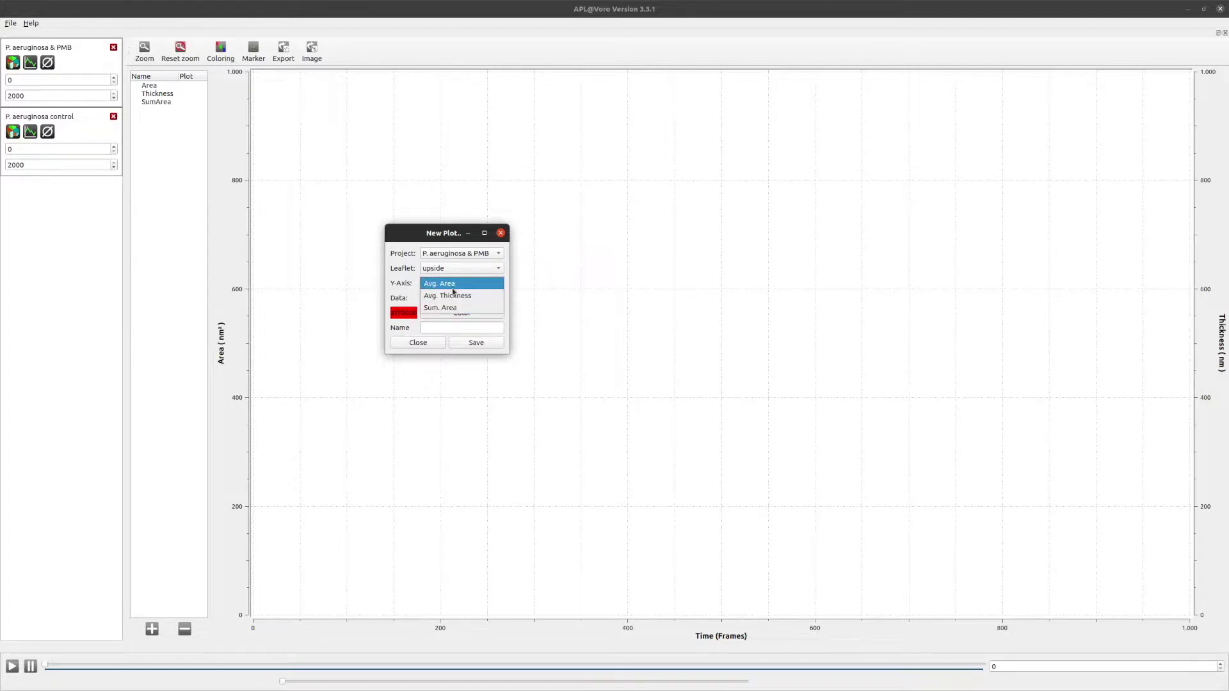
left_click(454, 284)
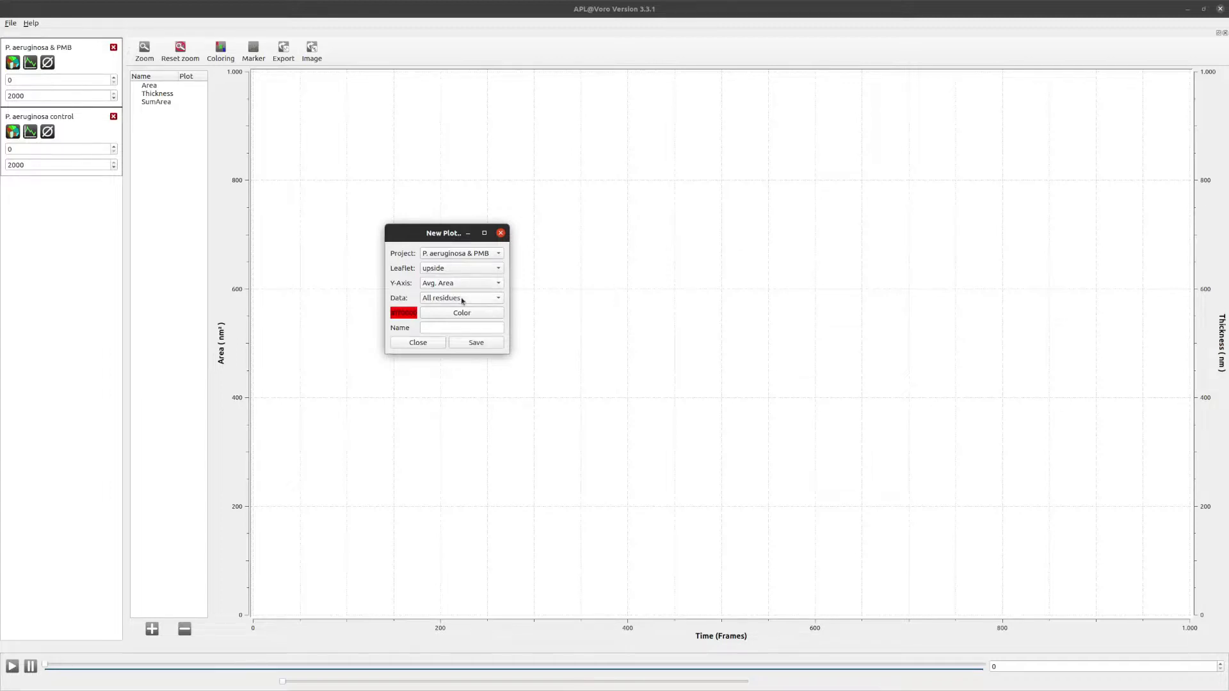
Step: Keep all residues as the data, name the curve 'APL PMB' and save it
left_click(462, 299)
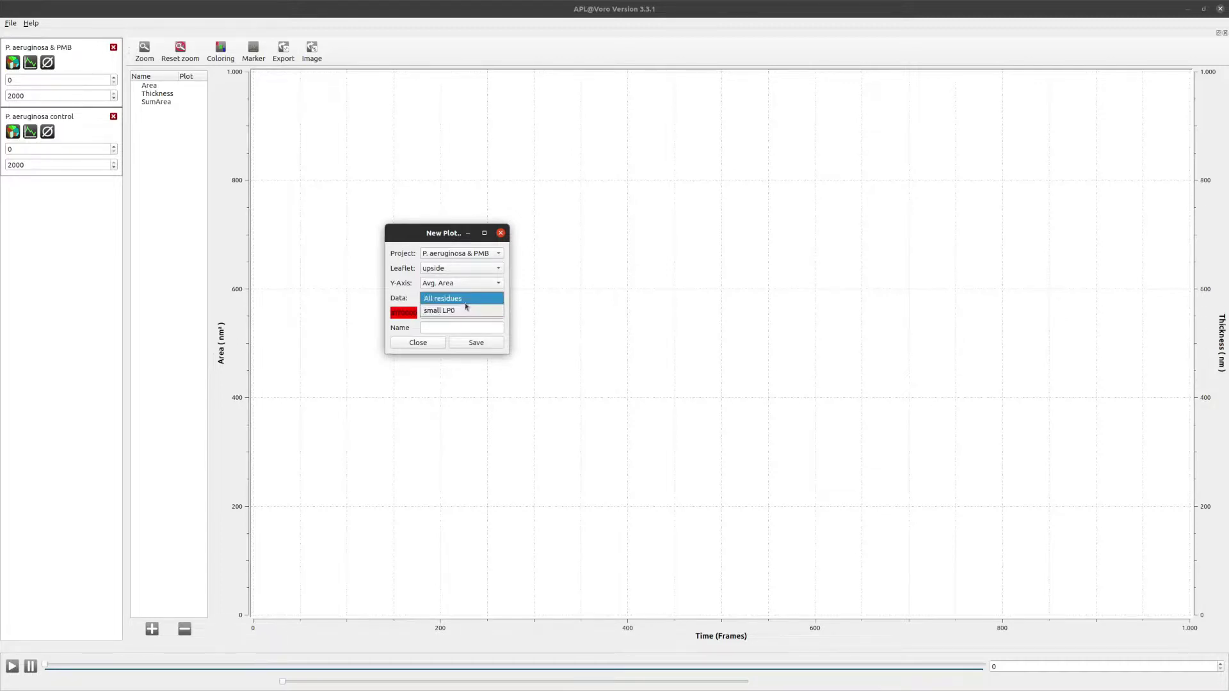
left_click(467, 301)
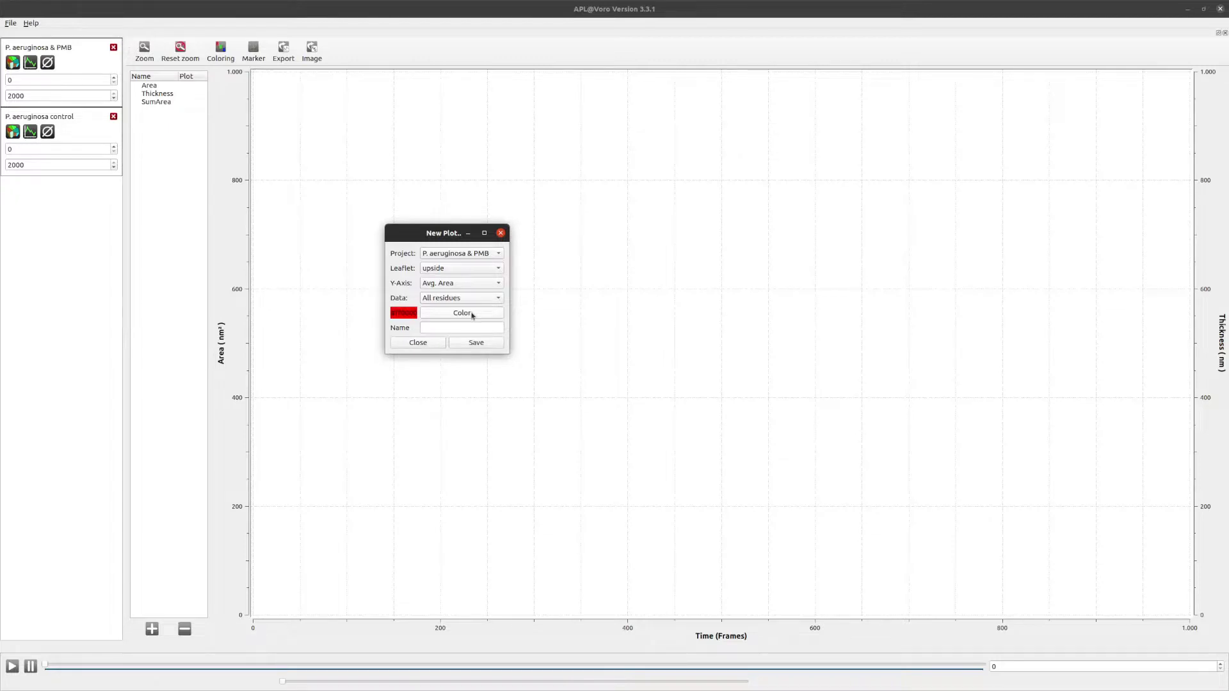
left_click(458, 327)
type("APL PMB")
left_click(475, 343)
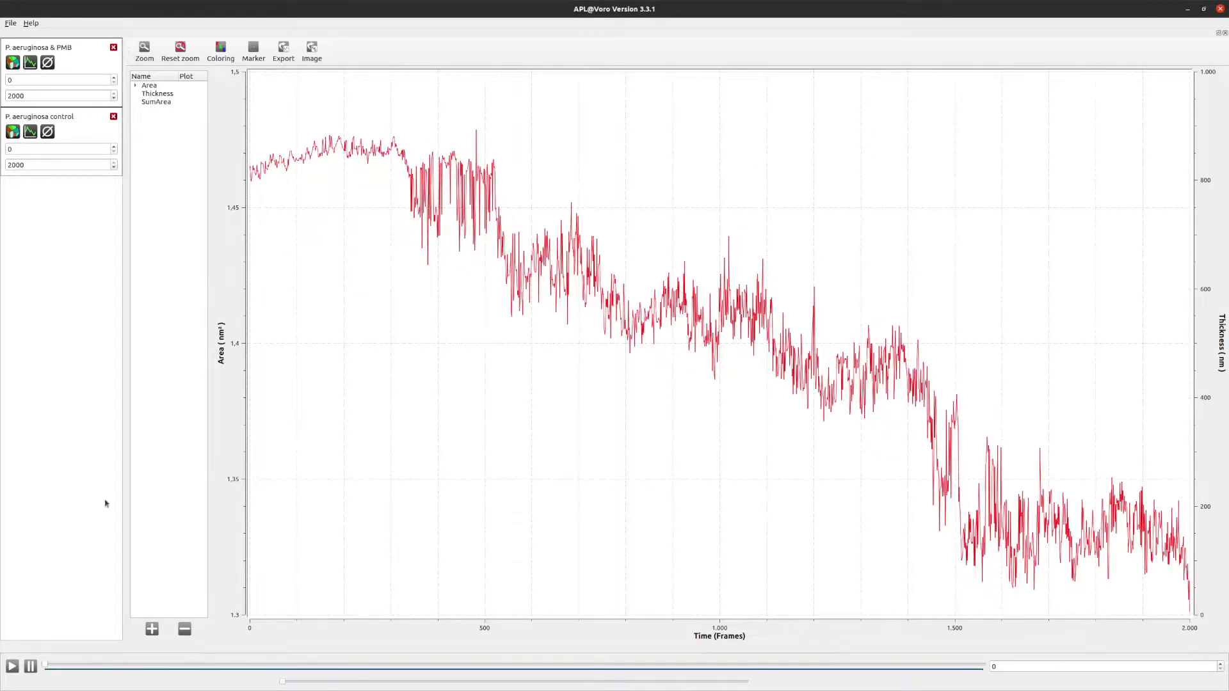
Step: Add a dark-blue curve named 'APL cont' for the control membrane's area per lipid
left_click(152, 630)
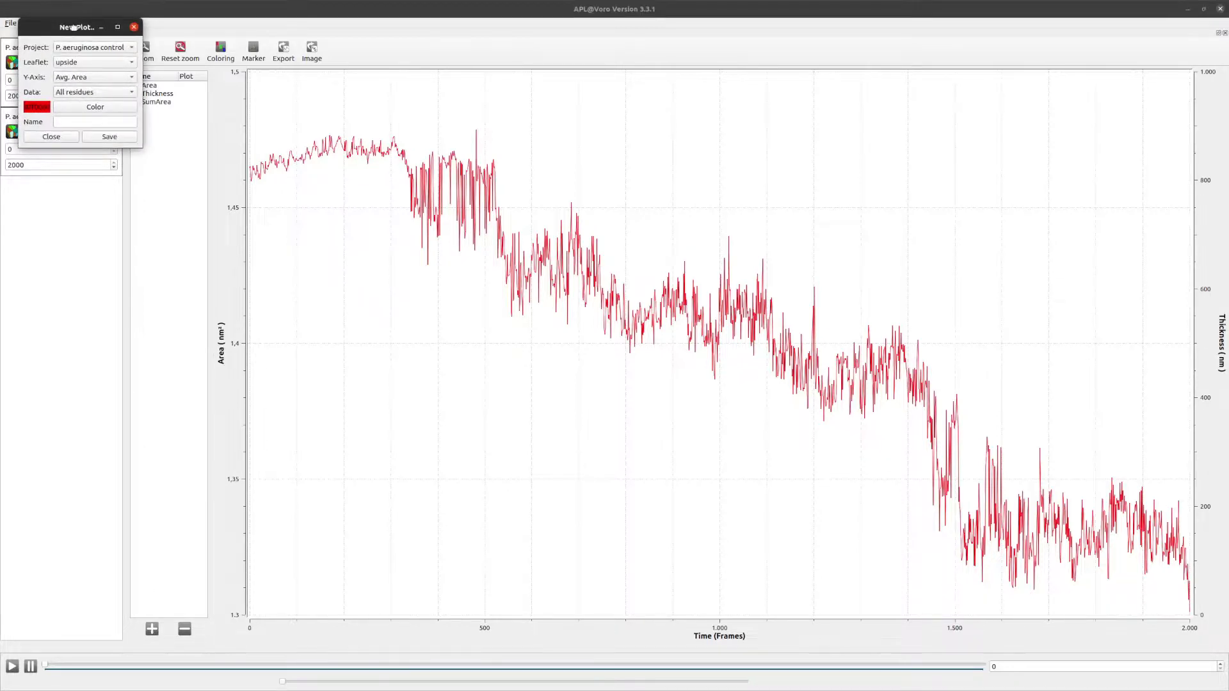
left_click(205, 217)
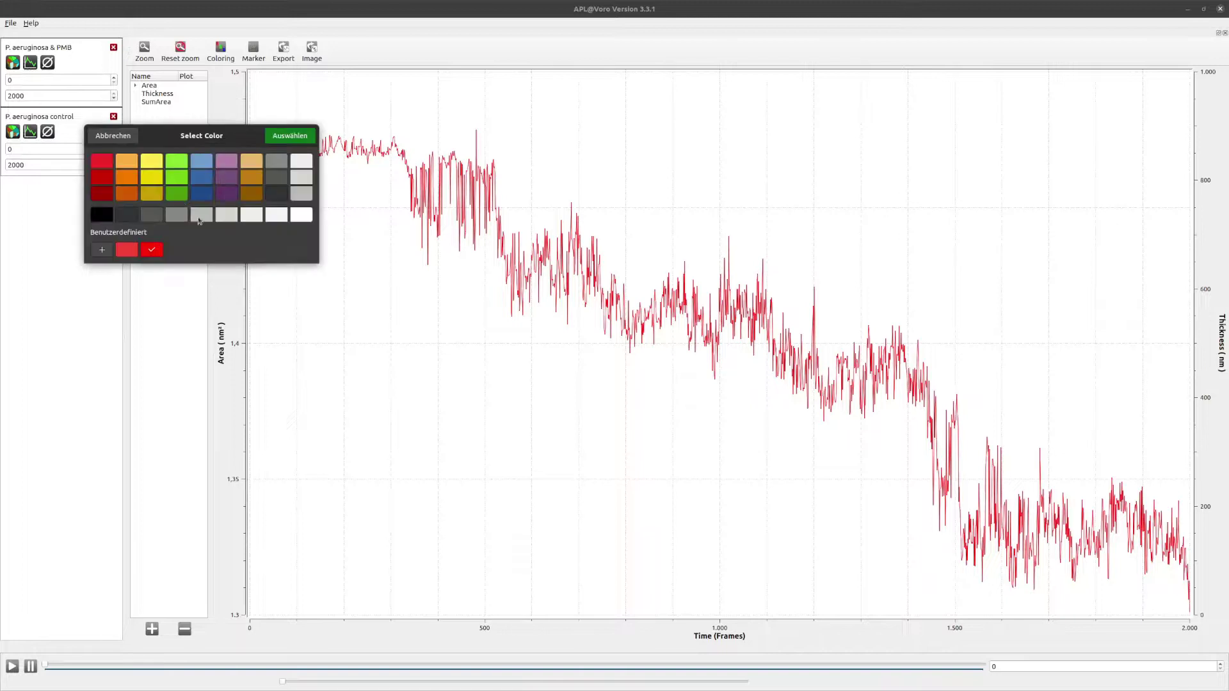
left_click(204, 195)
left_click(284, 138)
left_click(203, 231)
type("A")
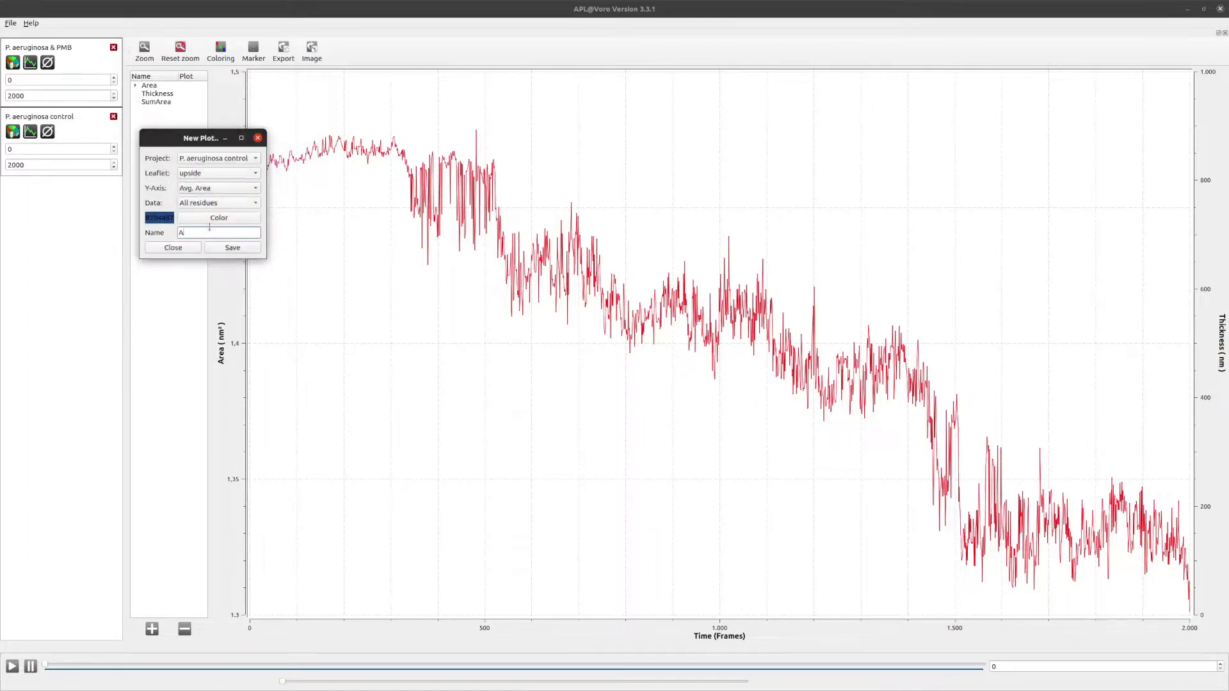
type("PL control")
left_click(218, 250)
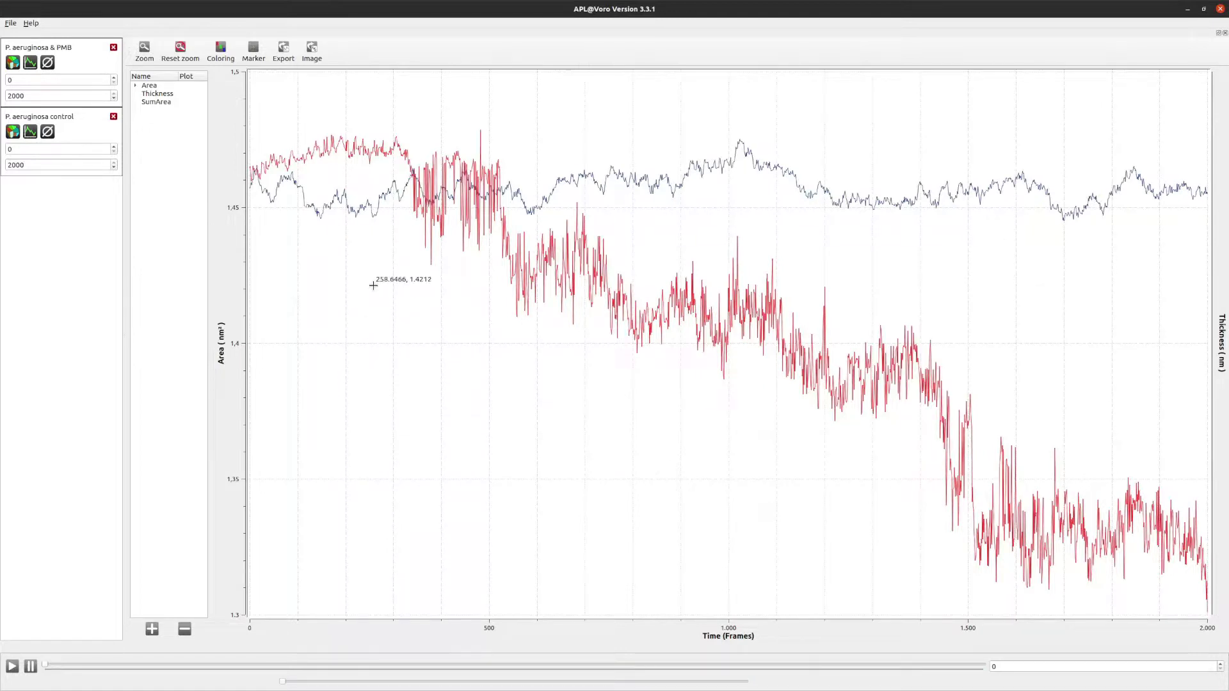
Step: Recolour the APL PMB curve orange in the Area group
left_click(137, 87)
double_click(168, 95)
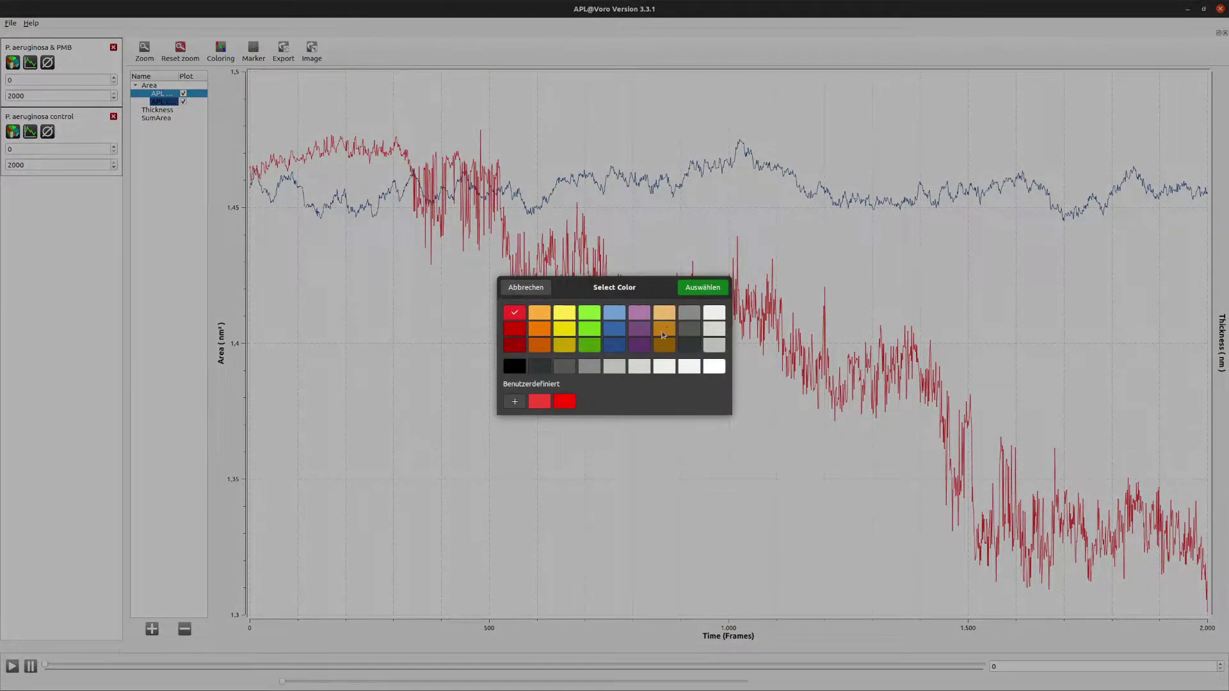
left_click(665, 328)
left_click(702, 288)
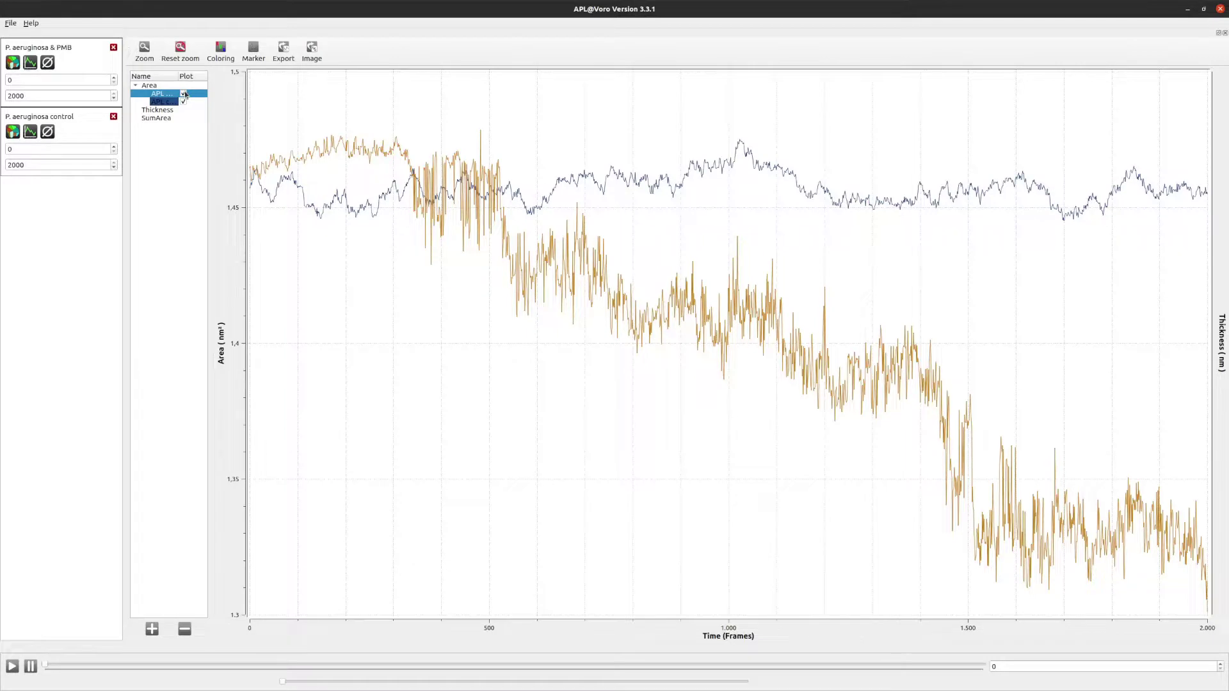
left_click(183, 94)
left_click(184, 94)
left_click(144, 49)
Step: Zoom into frames 75–260, reset the zoom, and add a frame marker to the plot
left_click_drag(568, 112, 282, 314)
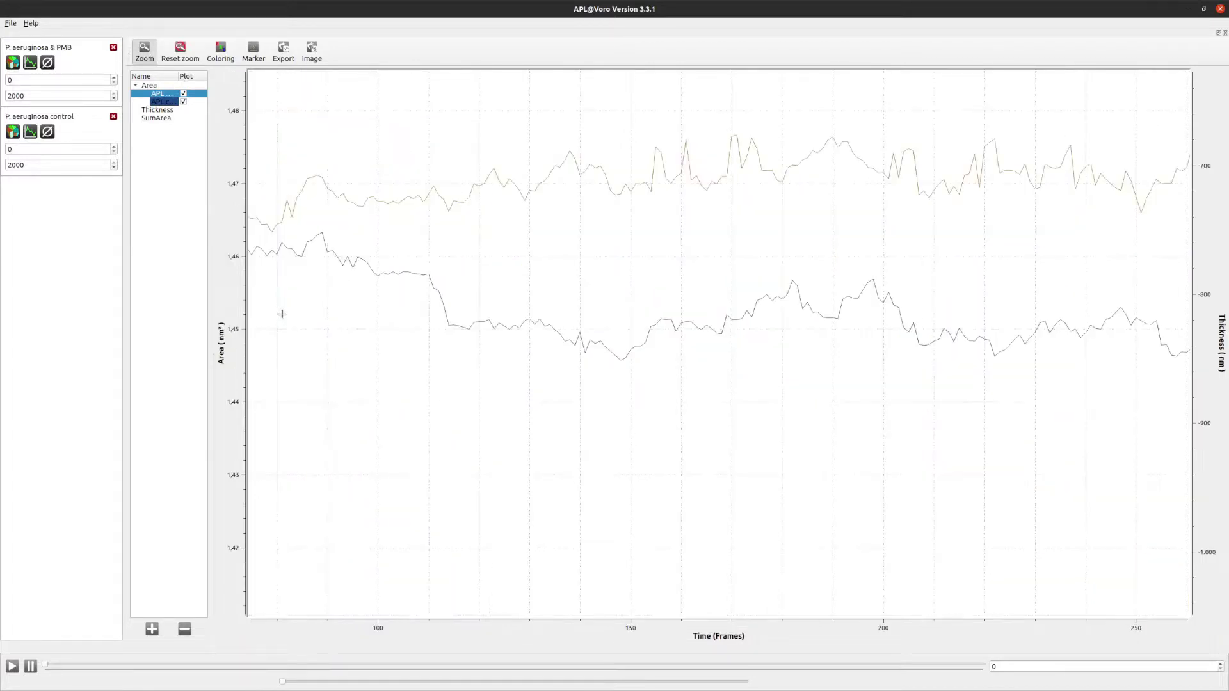
left_click(180, 56)
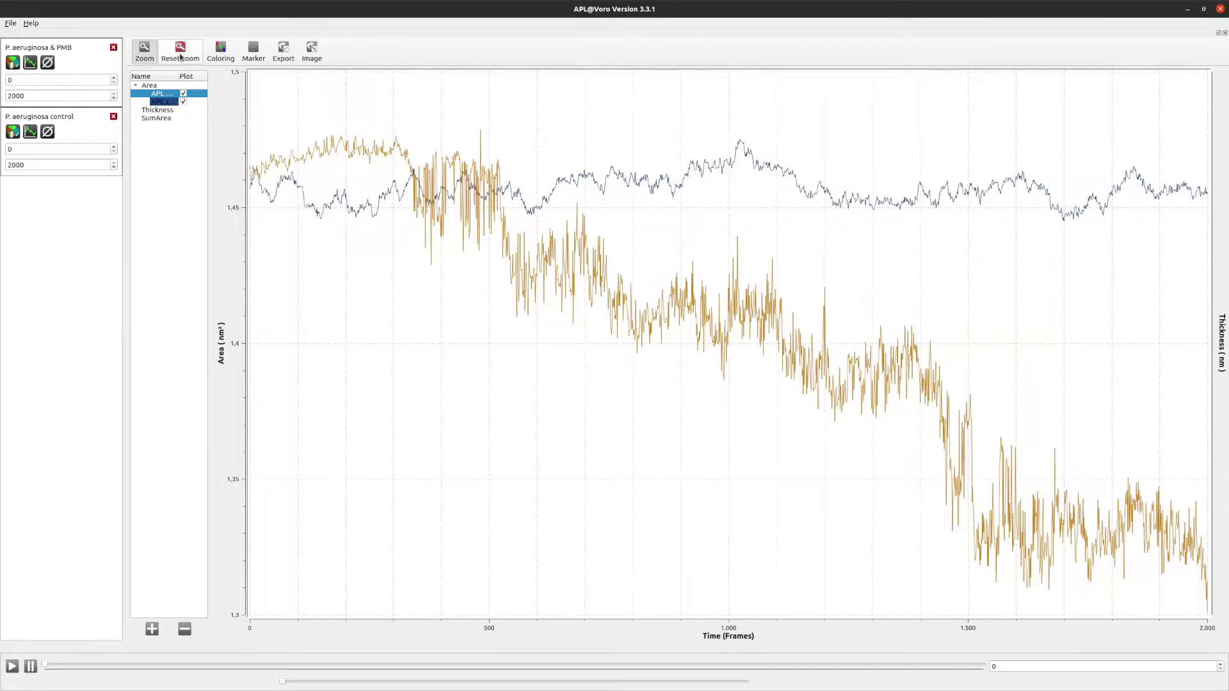
left_click(215, 55)
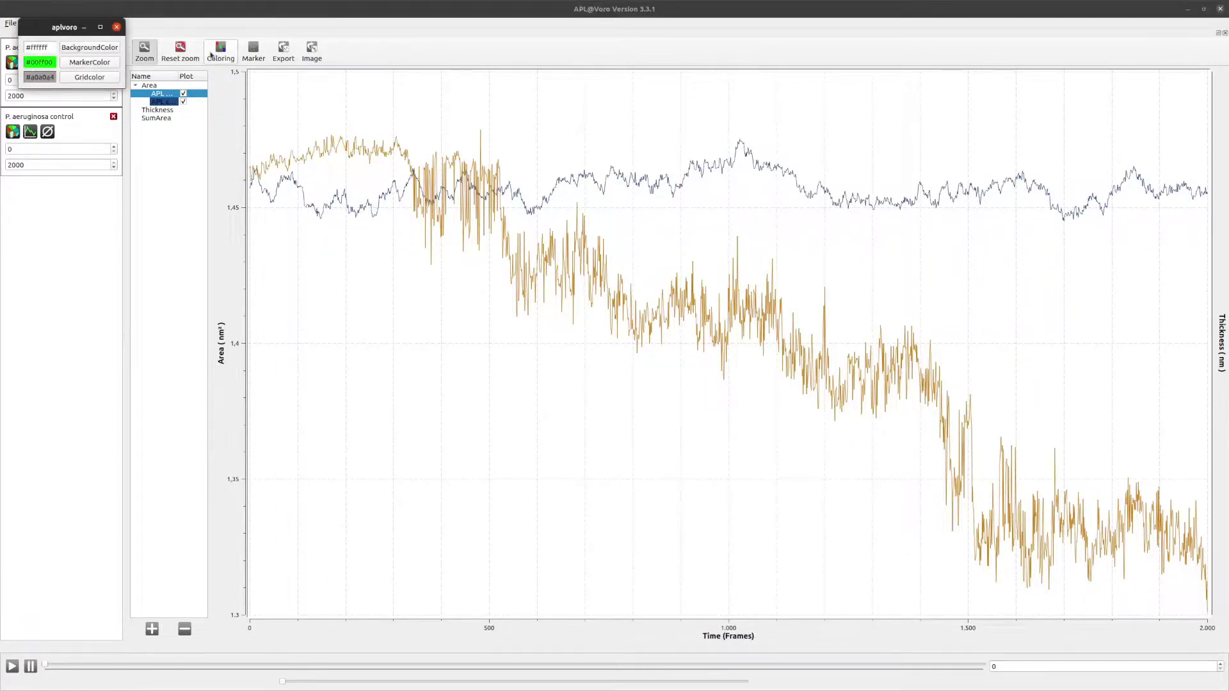
left_click(117, 27)
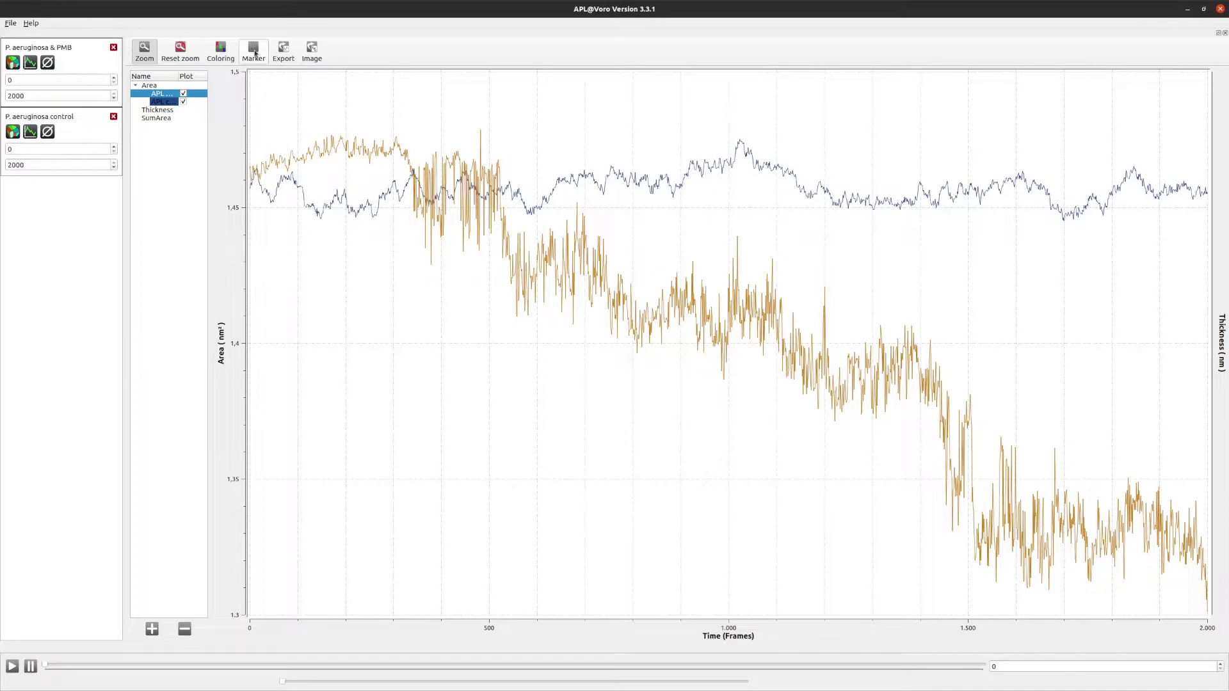
left_click(255, 54)
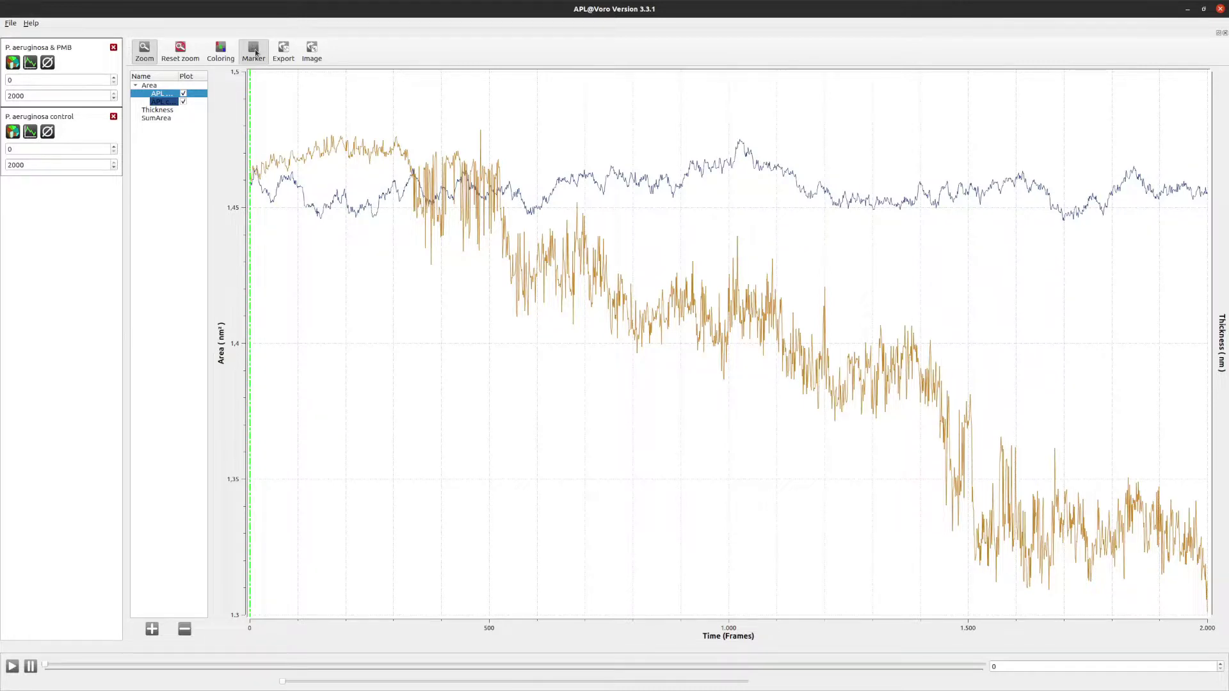
left_click(311, 54)
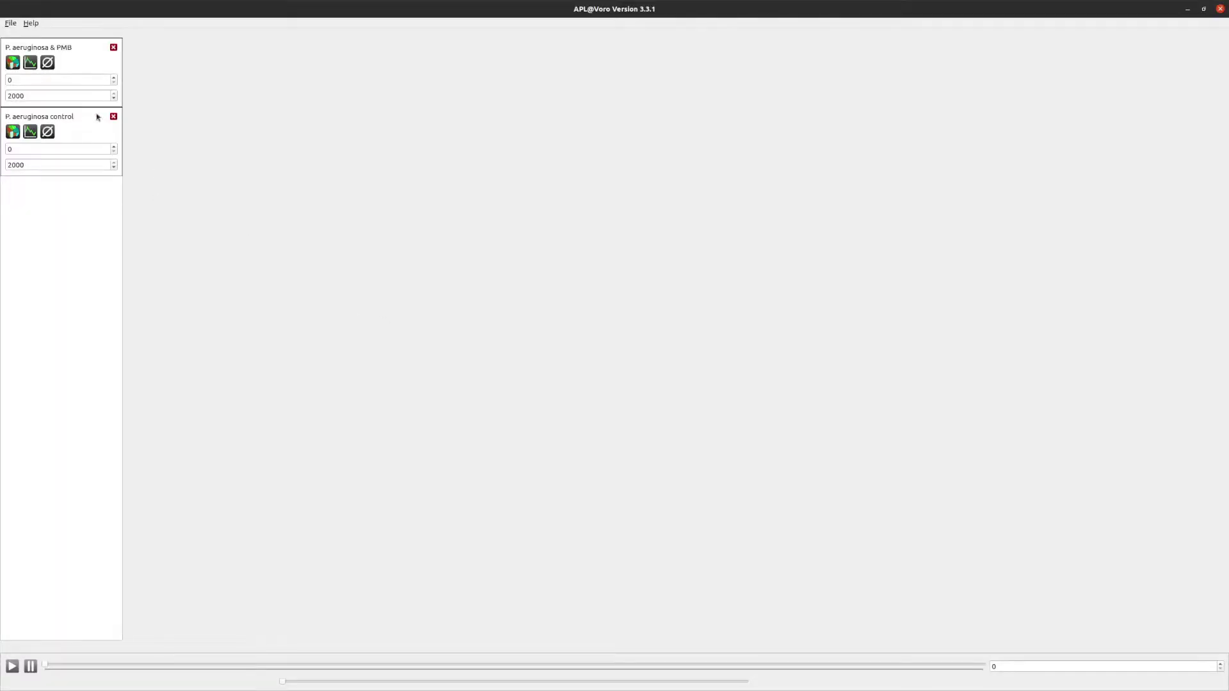
Step: Open the per-lipid table for the PMB membrane
left_click(48, 63)
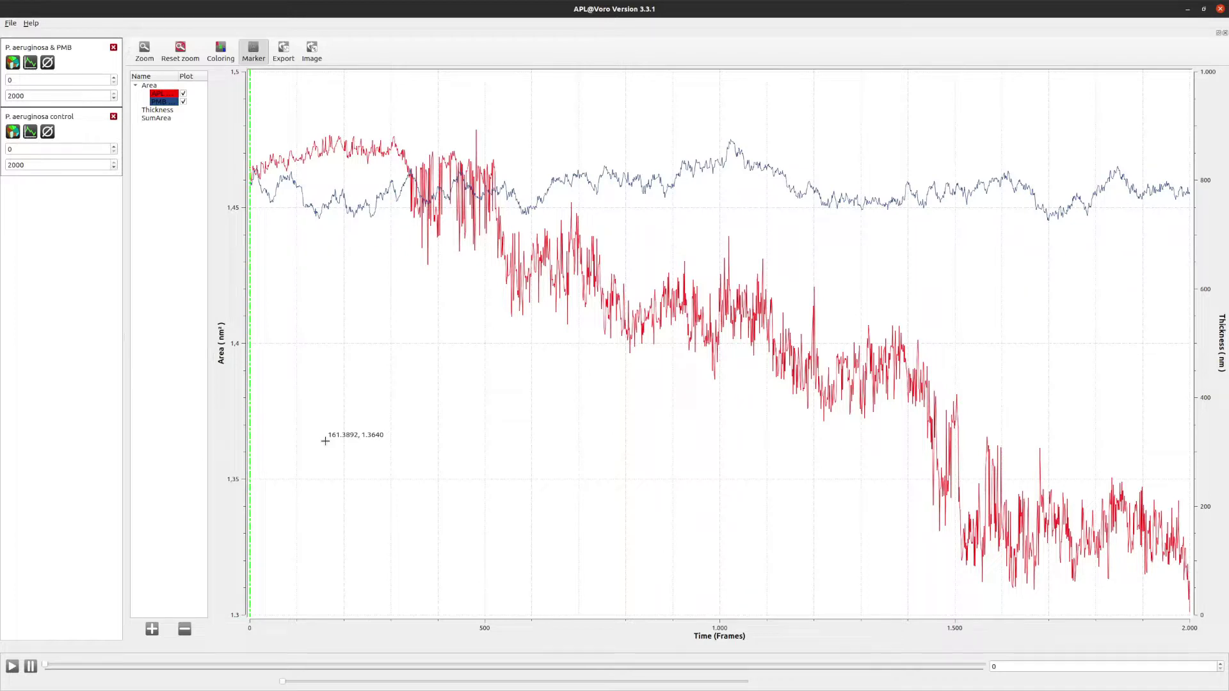
Step: Dock the PMB and control Voronoi views stacked at the left with their tables collapsed
left_click(9, 67)
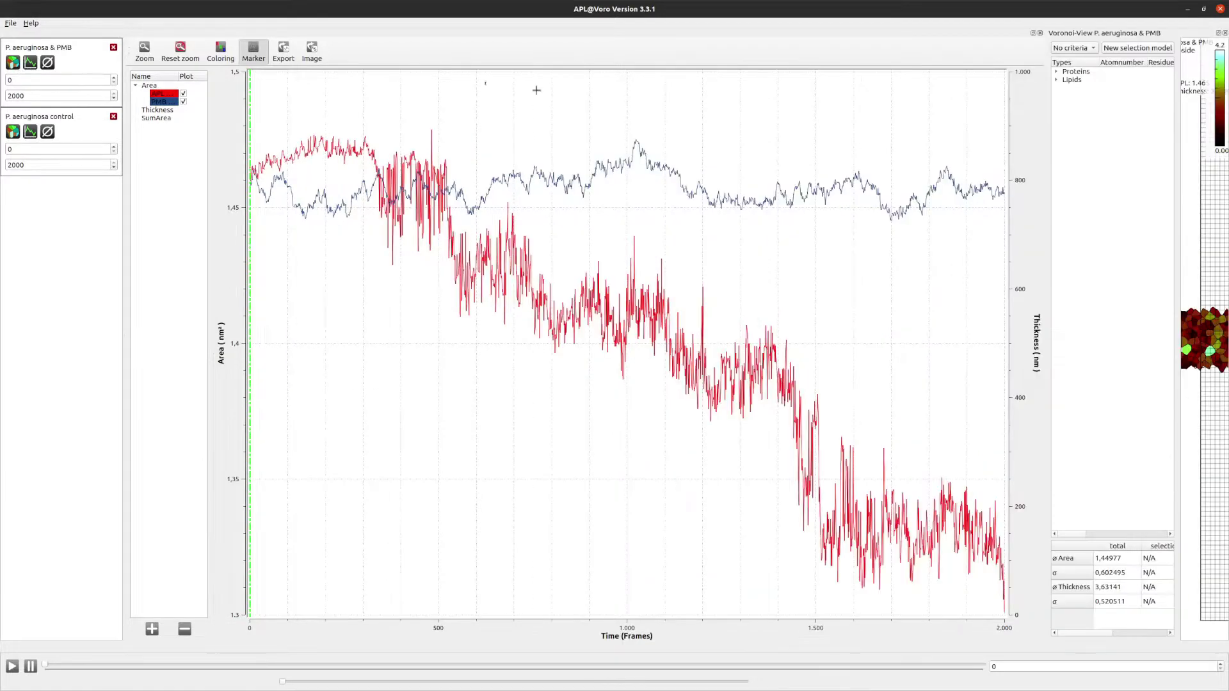
left_click_drag(1199, 33, 76, 126)
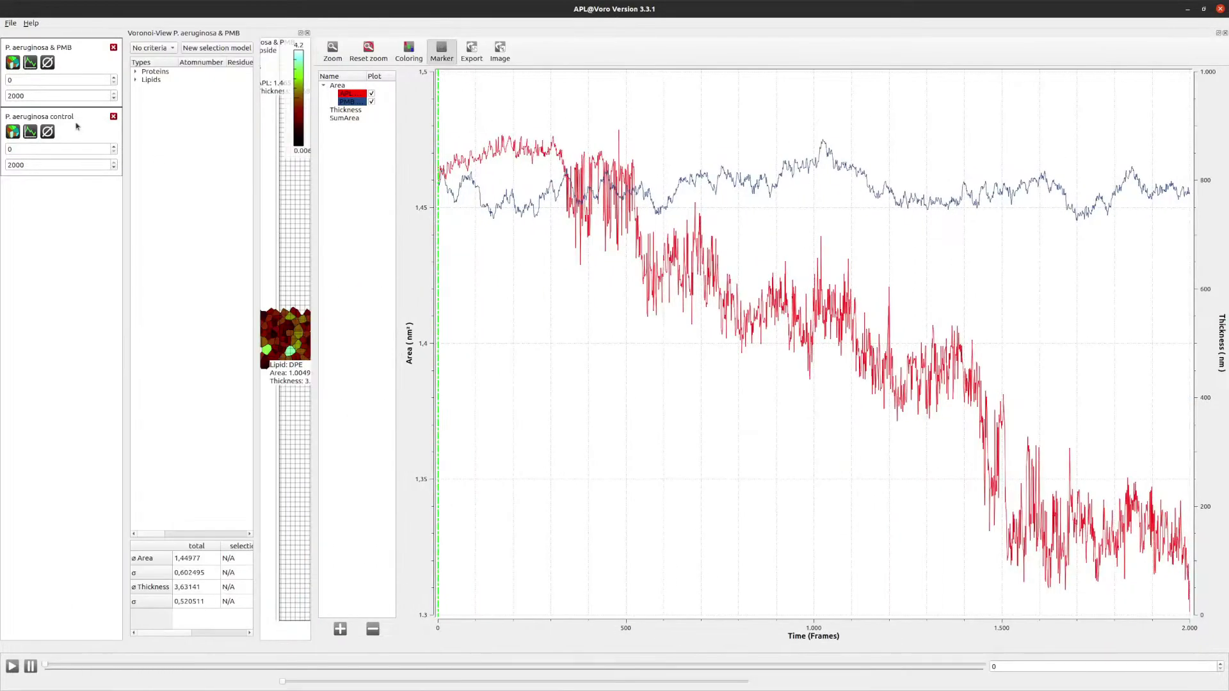
left_click(13, 131)
left_click_drag(1146, 34, 251, 592)
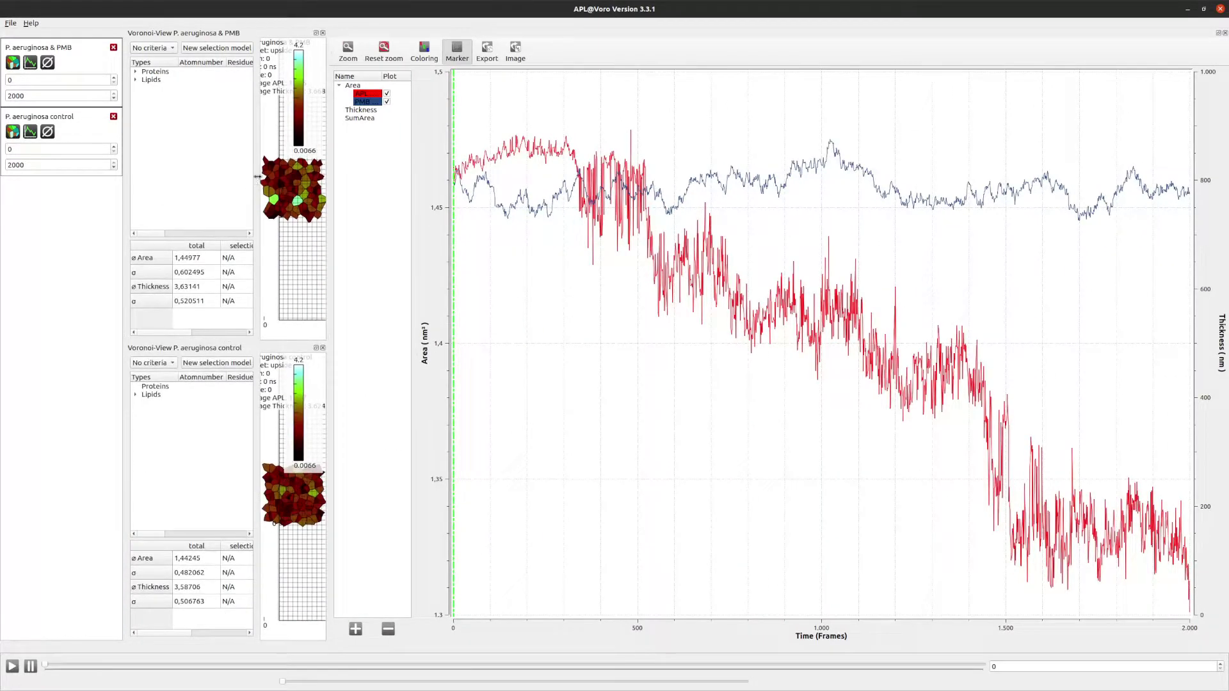
left_click_drag(257, 177, 153, 206)
left_click_drag(258, 462, 112, 452)
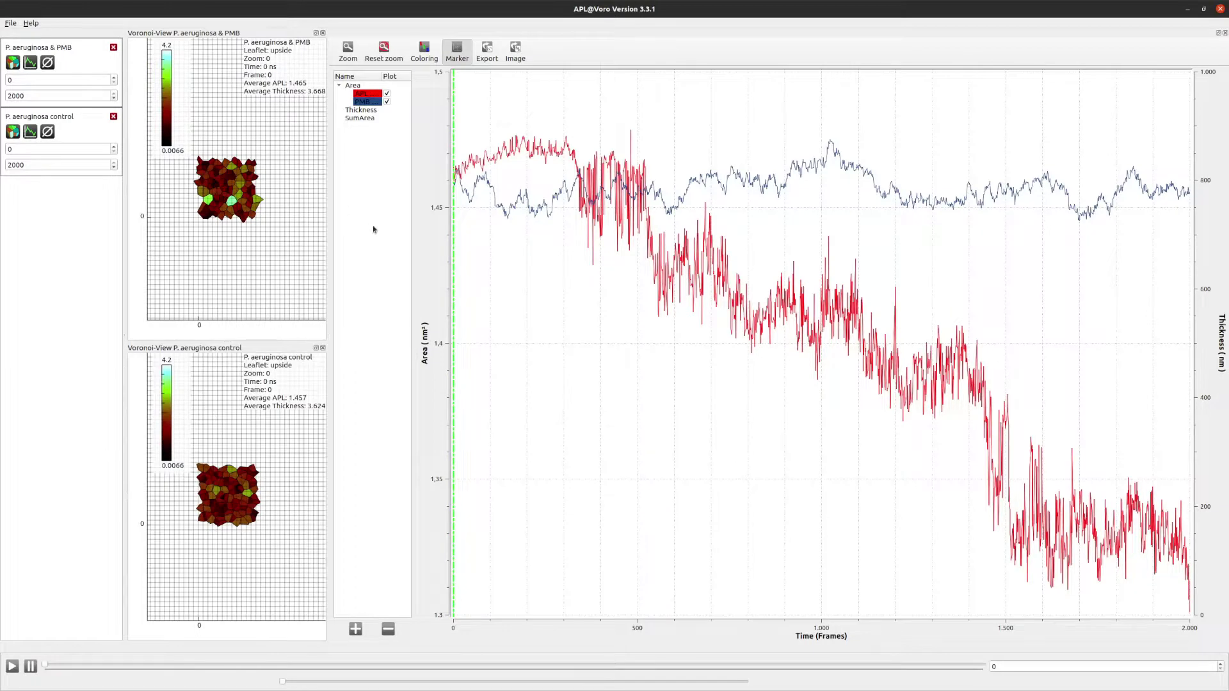
Step: Widen the Voronoi column beside the plot and zoom the views to 11
left_click_drag(329, 231, 447, 230)
scroll(279, 187, "up", 3)
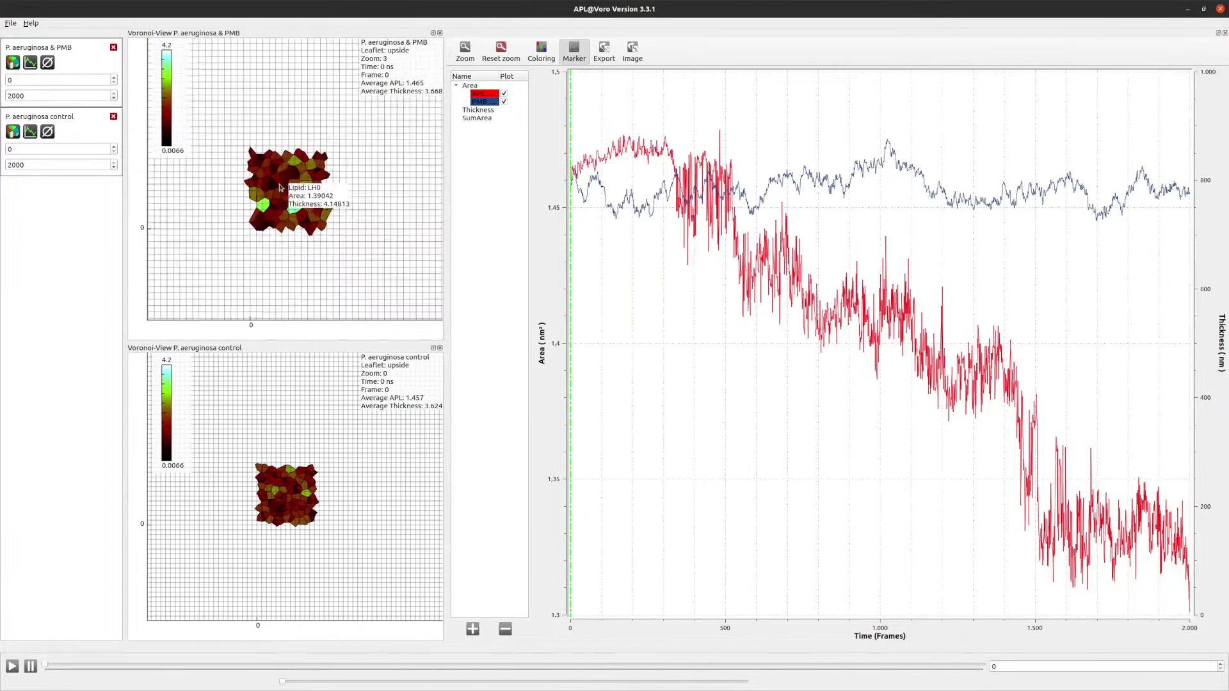
scroll(280, 187, "up", 8)
scroll(261, 495, "up", 7)
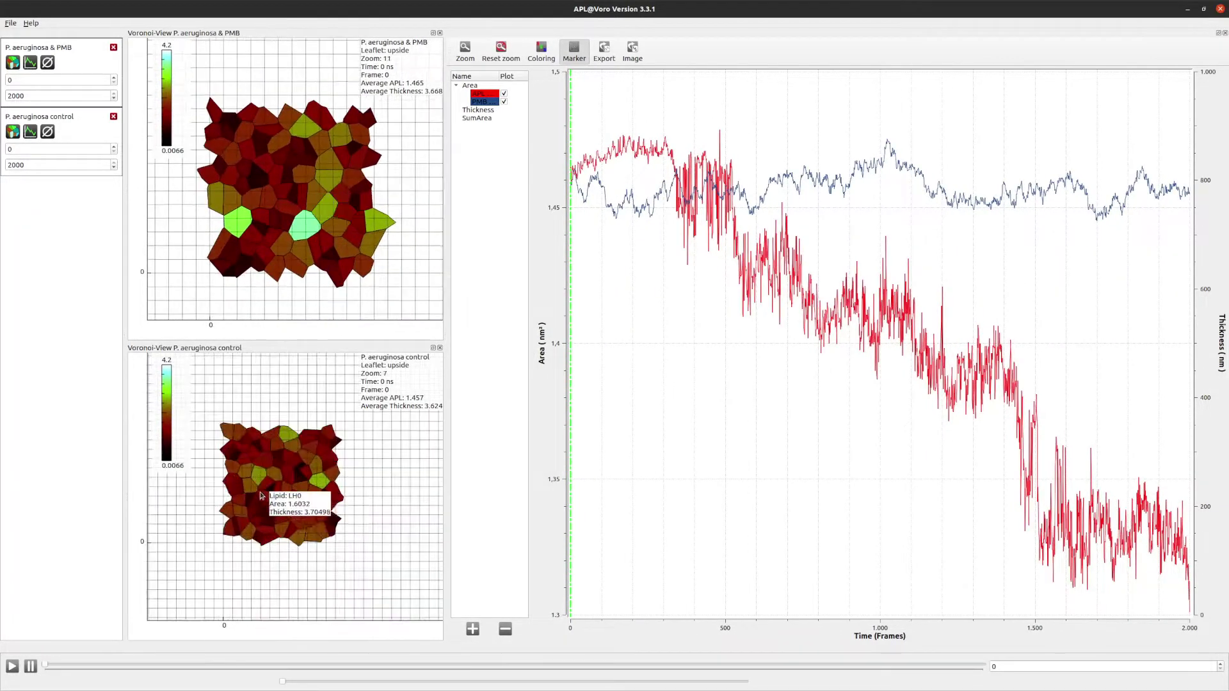
scroll(261, 494, "up", 4)
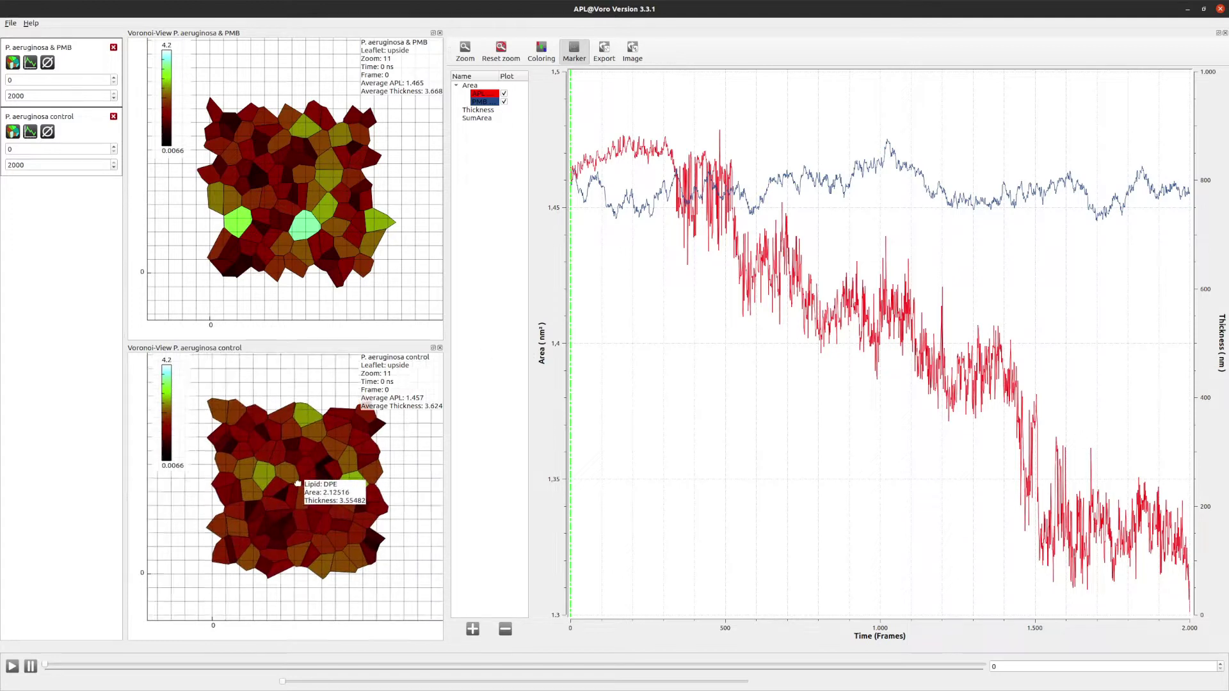
left_click(459, 4)
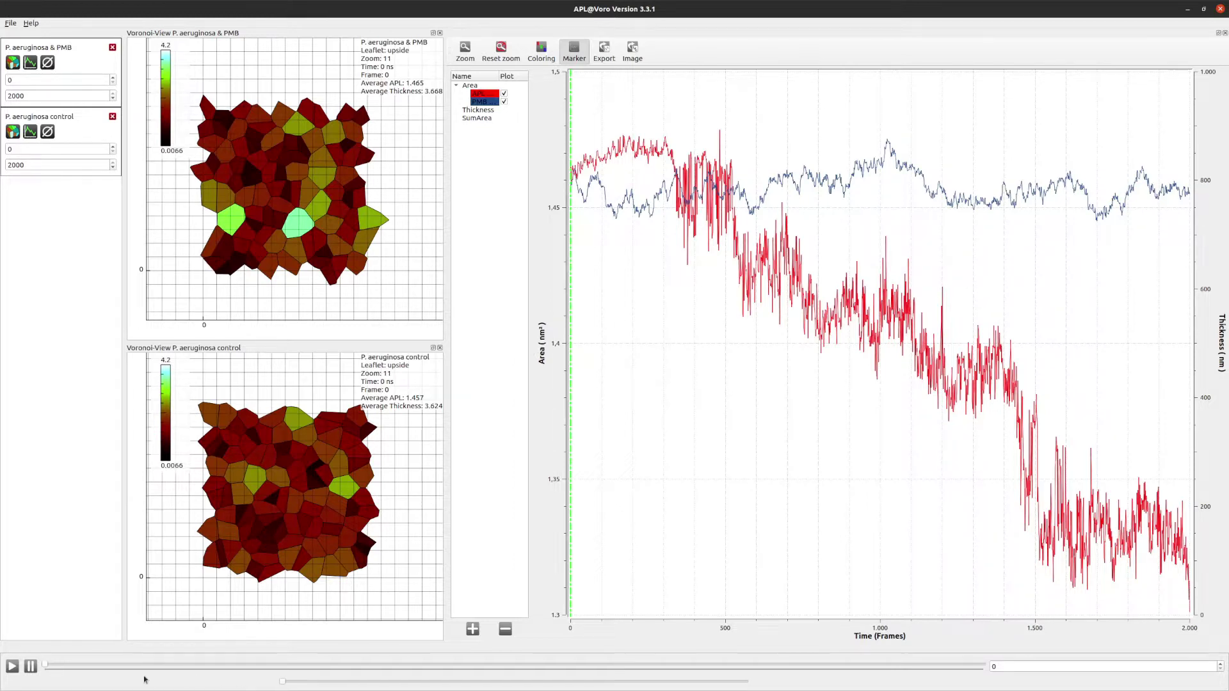
Step: Play the trajectory at higher speed, pause at frame 150, scrub the frames, then resume playback
left_click(12, 668)
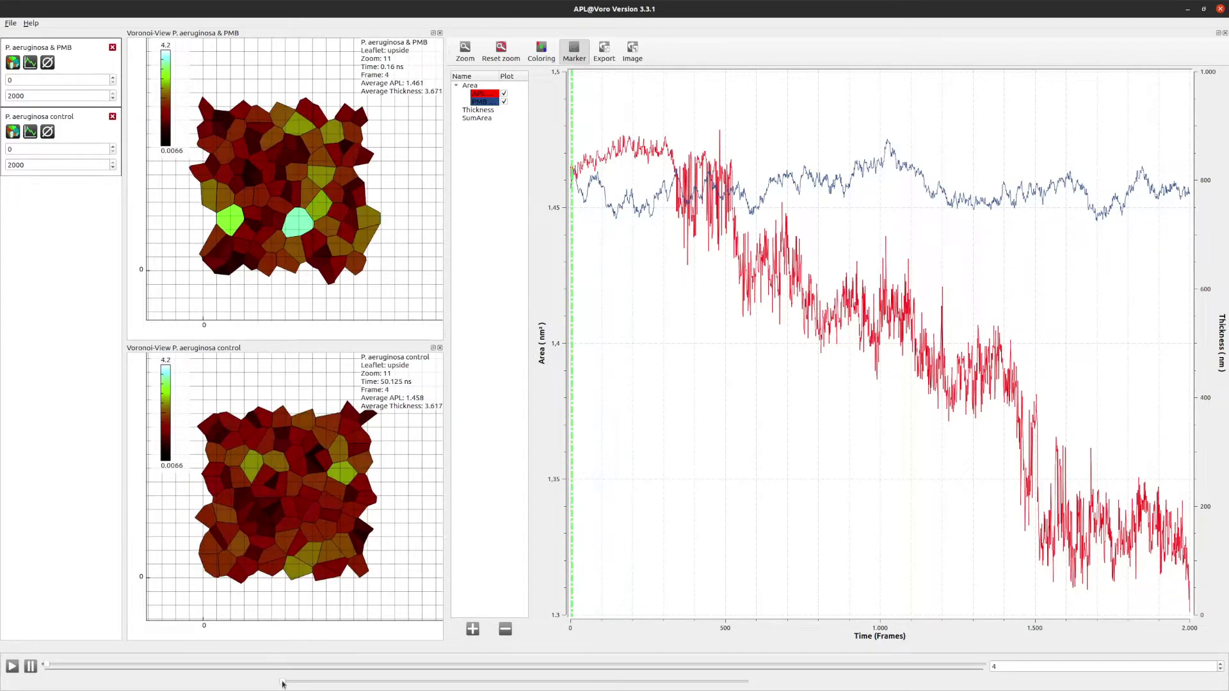
left_click_drag(282, 683, 741, 682)
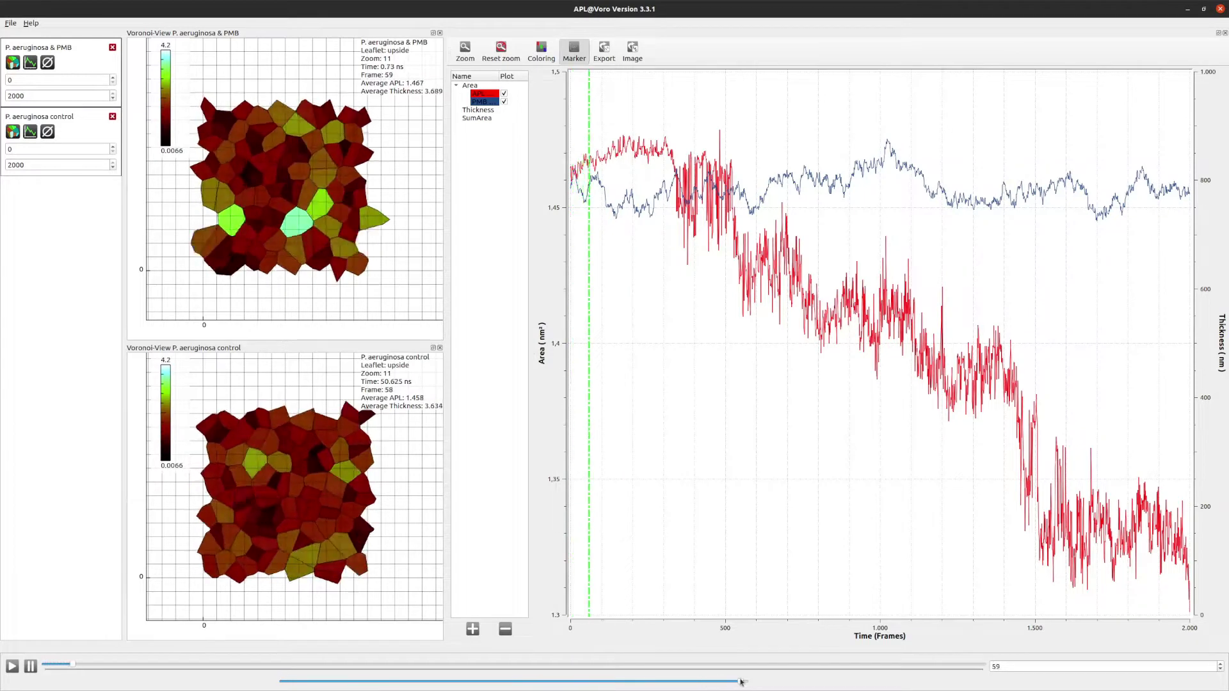
left_click(31, 667)
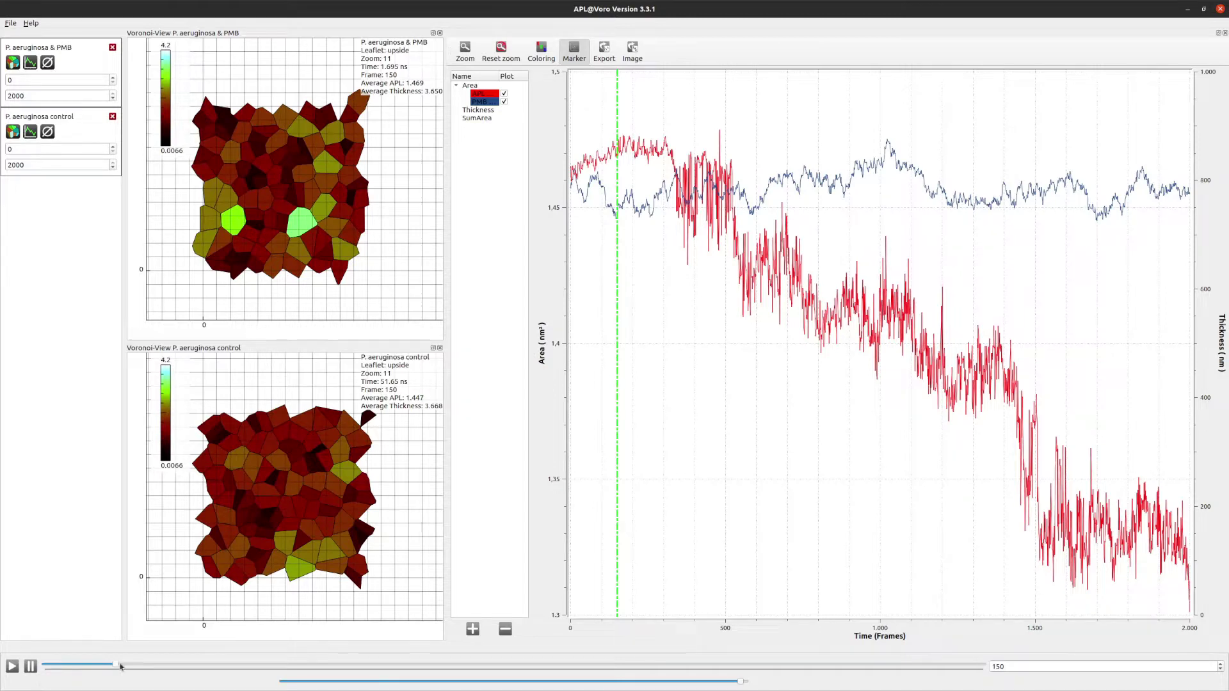
left_click_drag(116, 666, 92, 667)
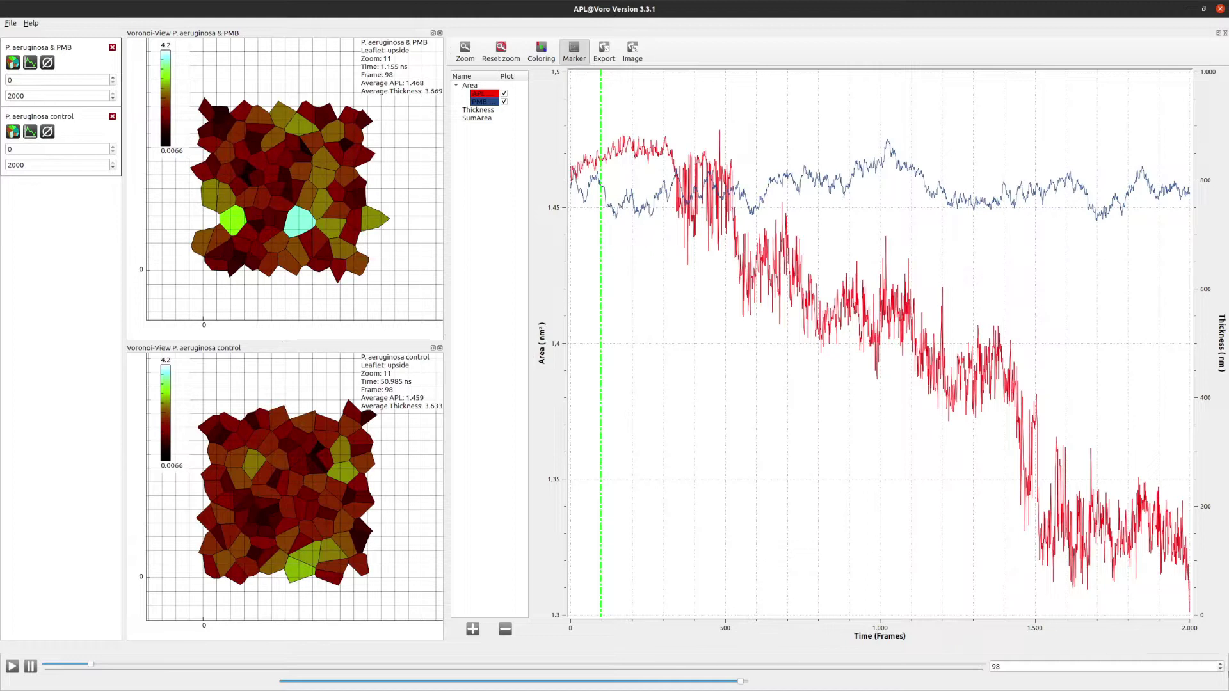
double_click(1107, 666)
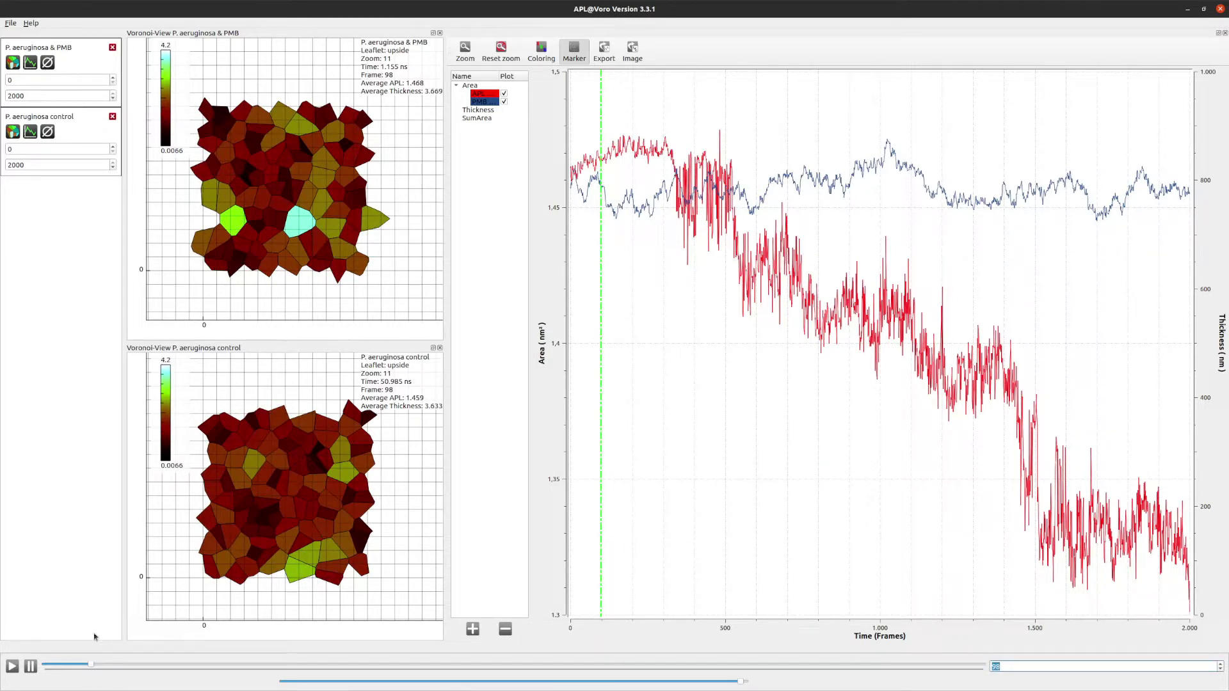
left_click_drag(92, 667, 199, 664)
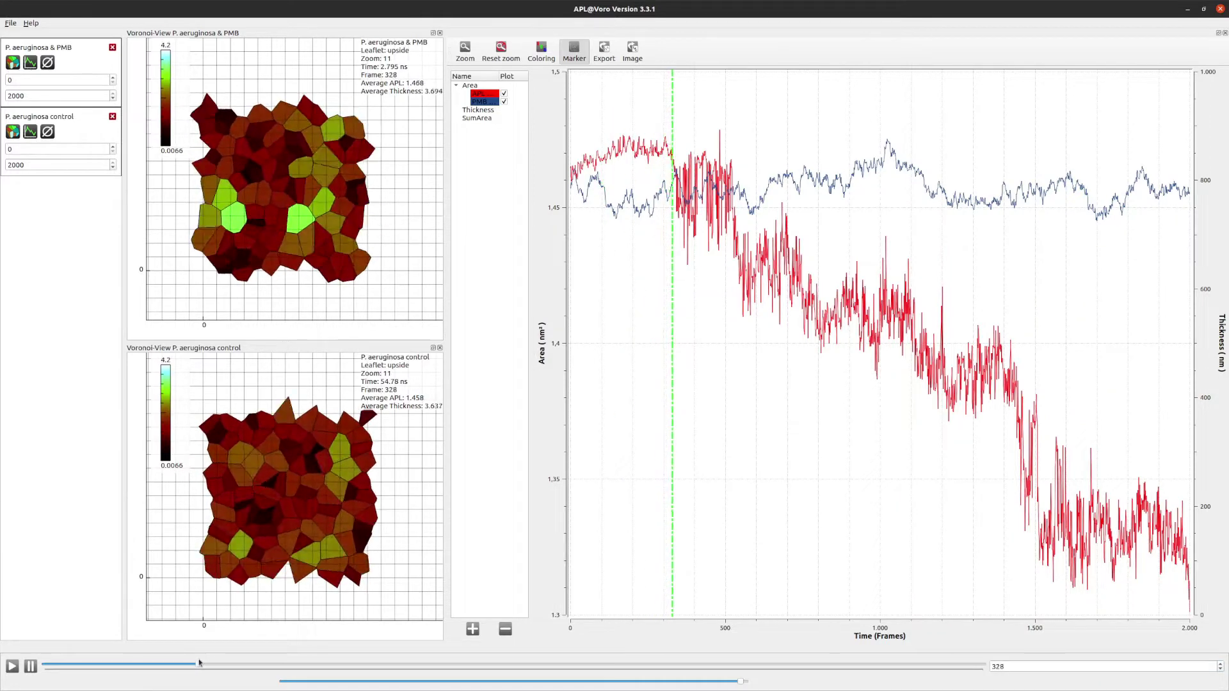
key("space")
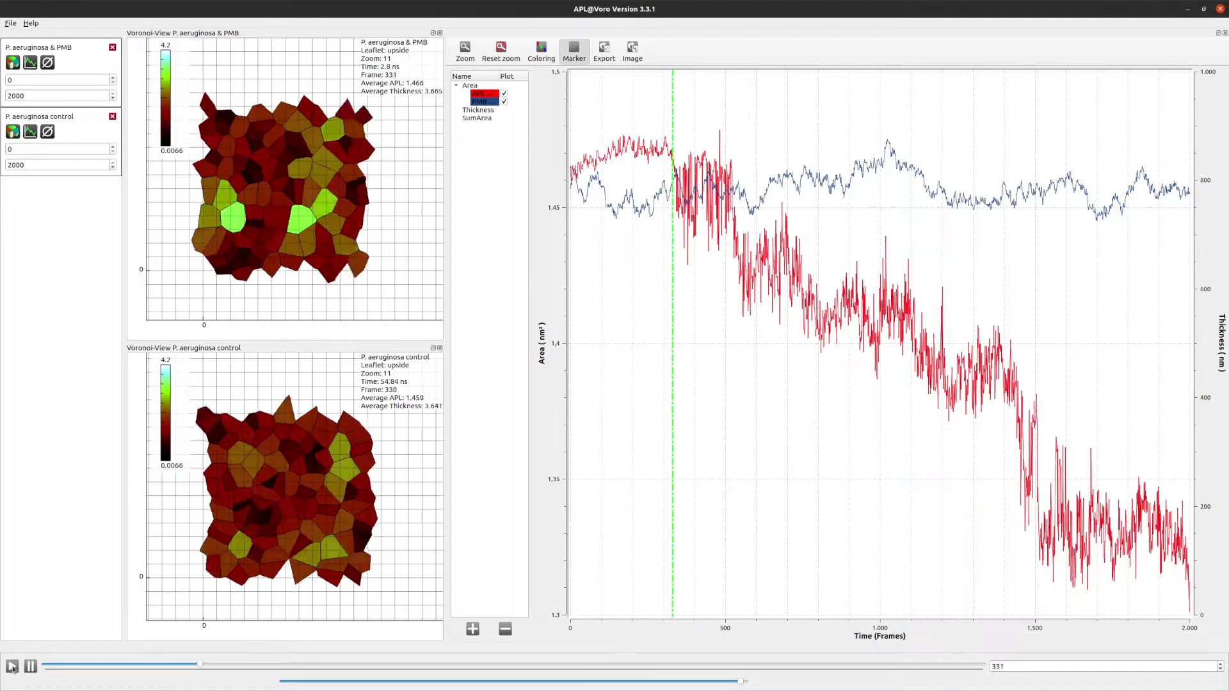